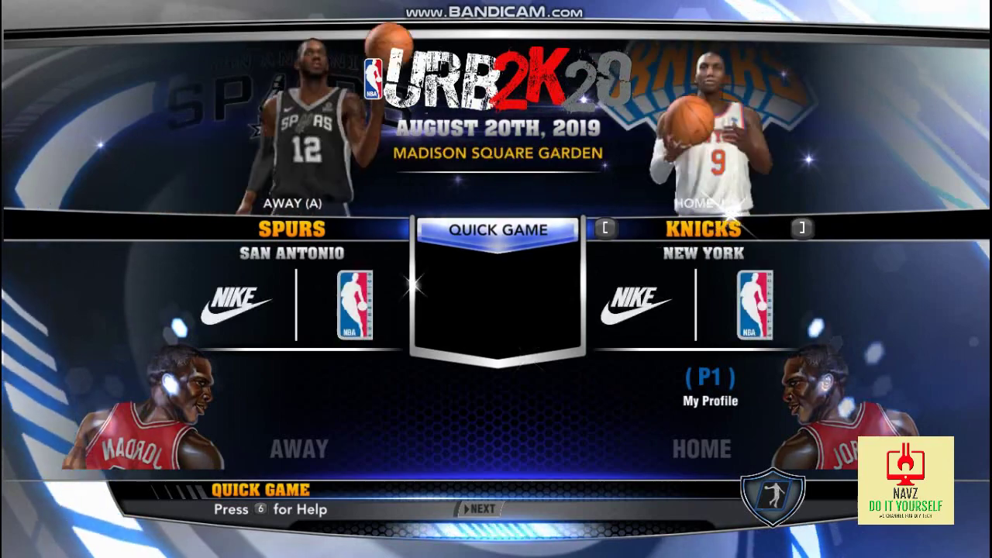
Step: Assign the player profile to the away side for the quick game and cycle the away team to the Los Angeles Clippers
key("Left")
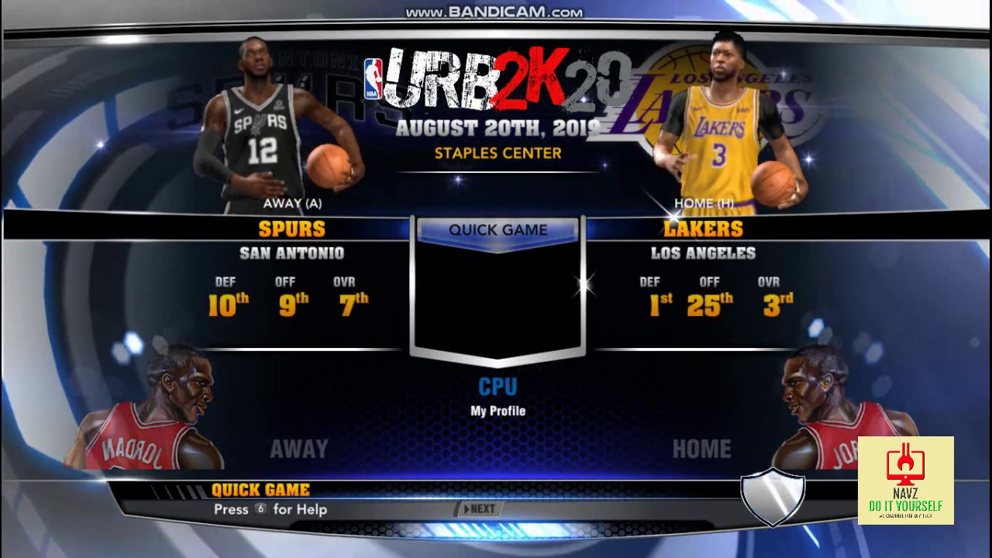
key("Left")
key("bracketleft")
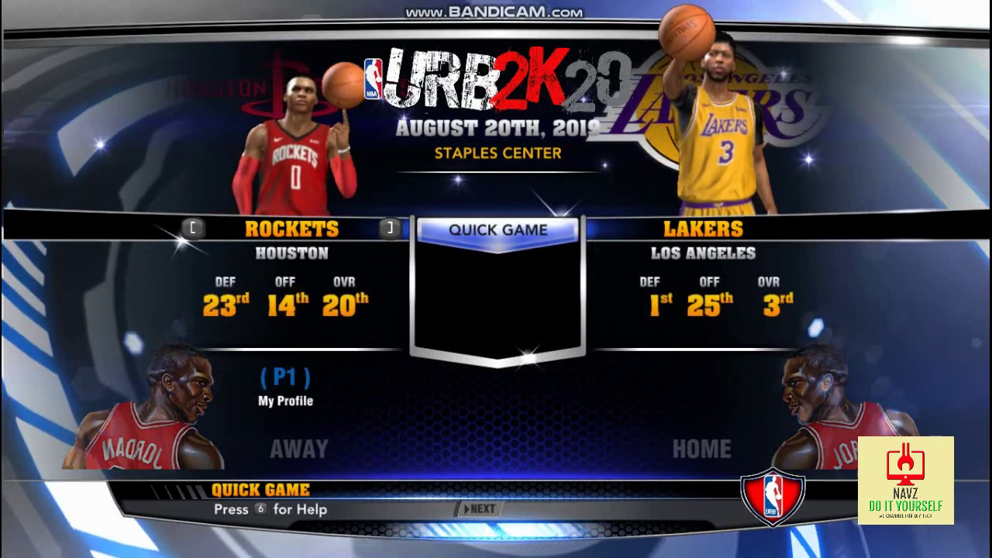
key("bracketleft")
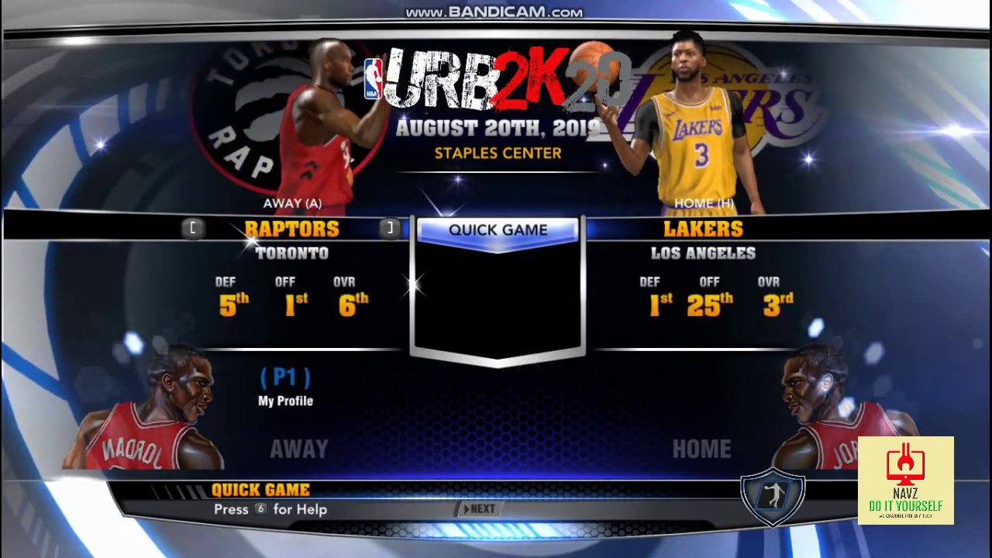
key("bracketleft")
key("bracketleft")
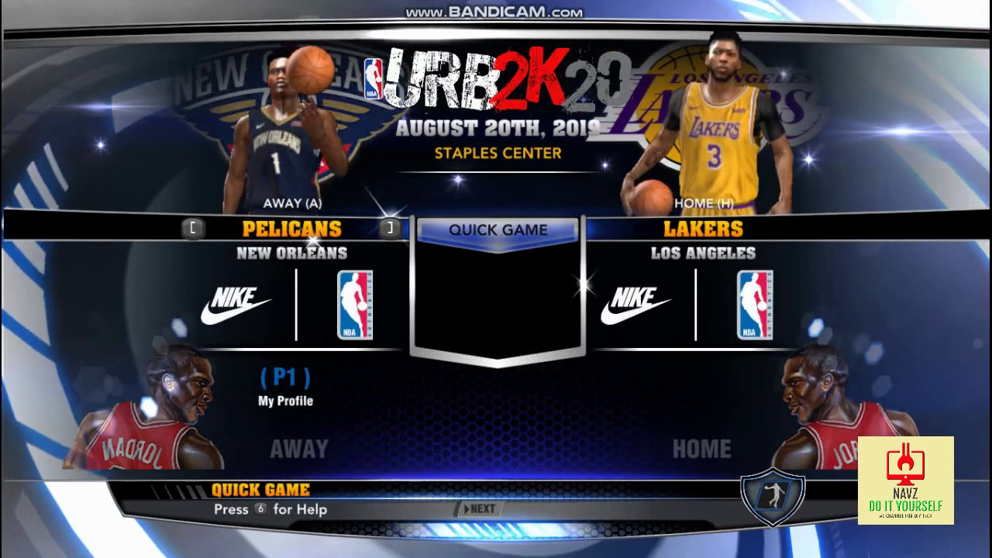
key("bracketleft")
key("bracketleft")
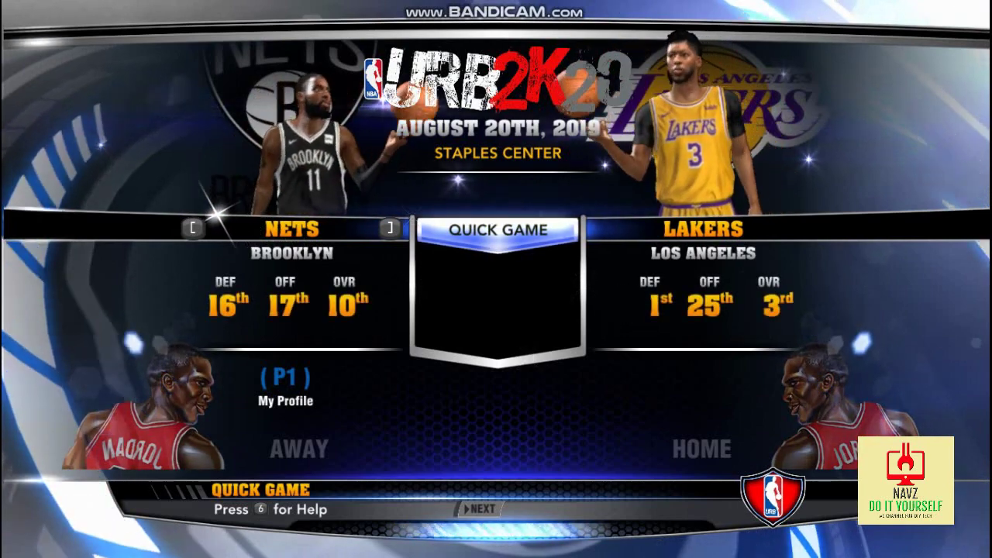
key("bracketleft")
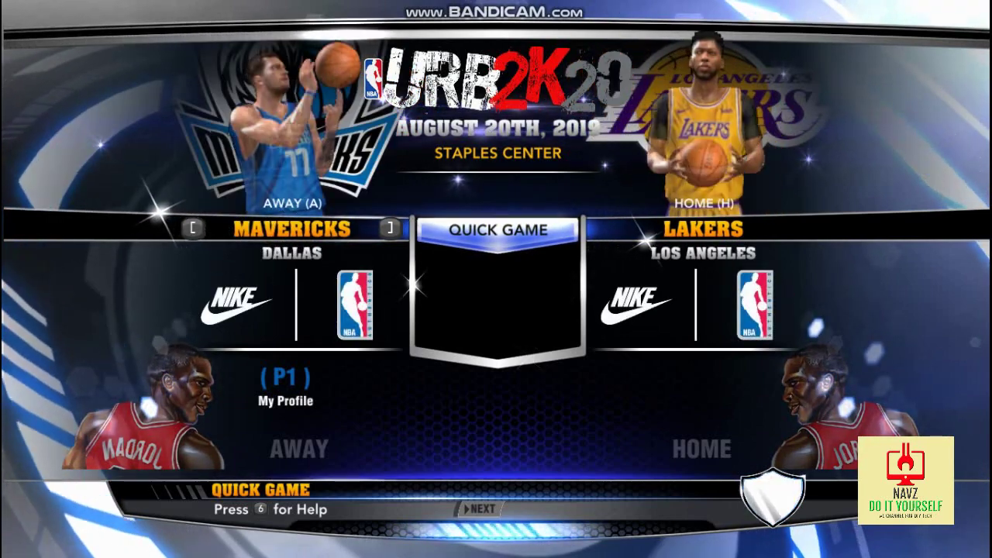
key("bracketleft")
key("bracketleft")
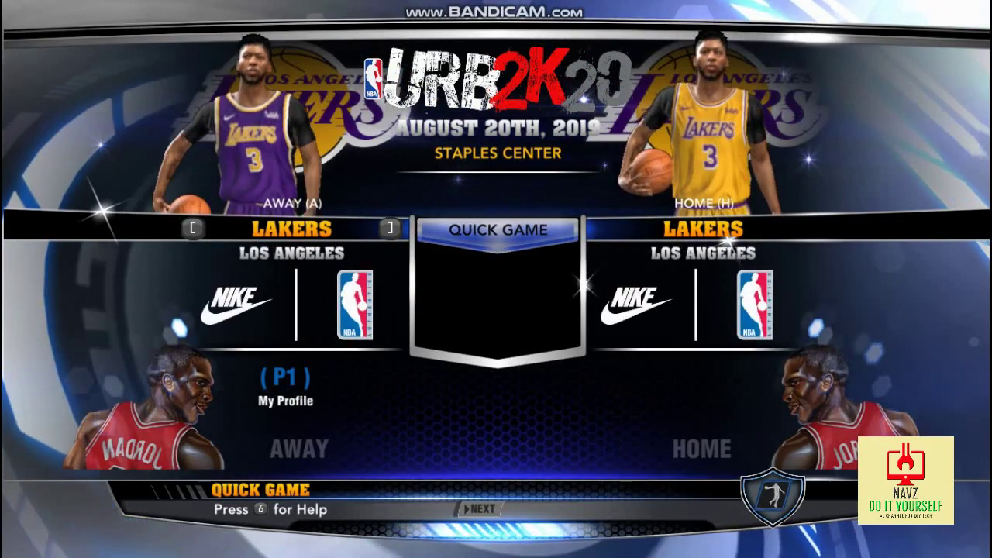
key("bracketleft")
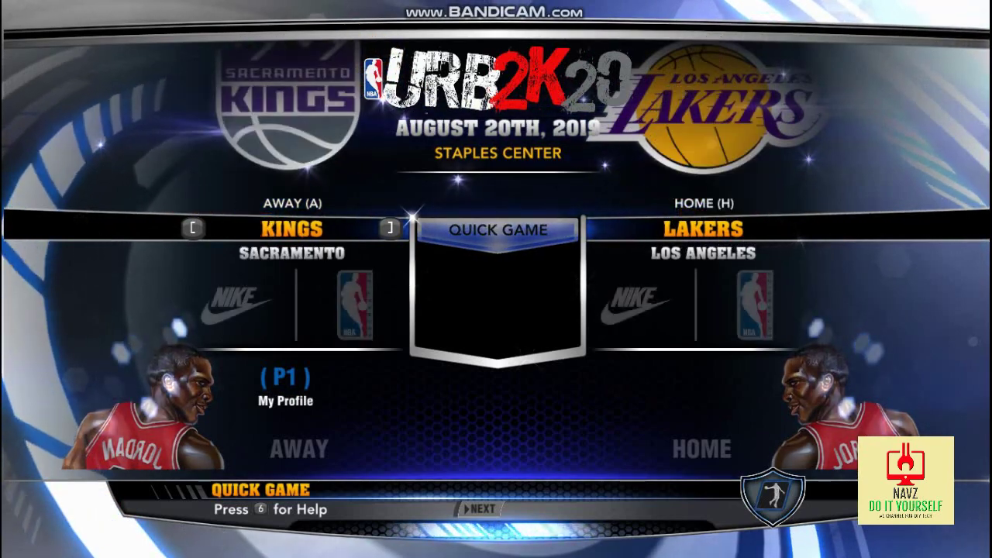
key("bracketleft")
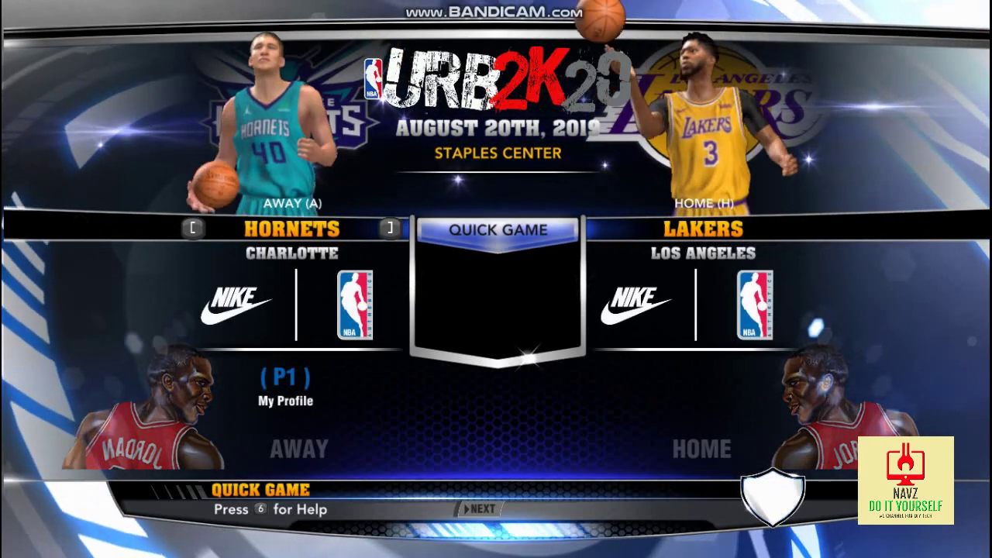
key("bracketleft")
key("bracketleft")
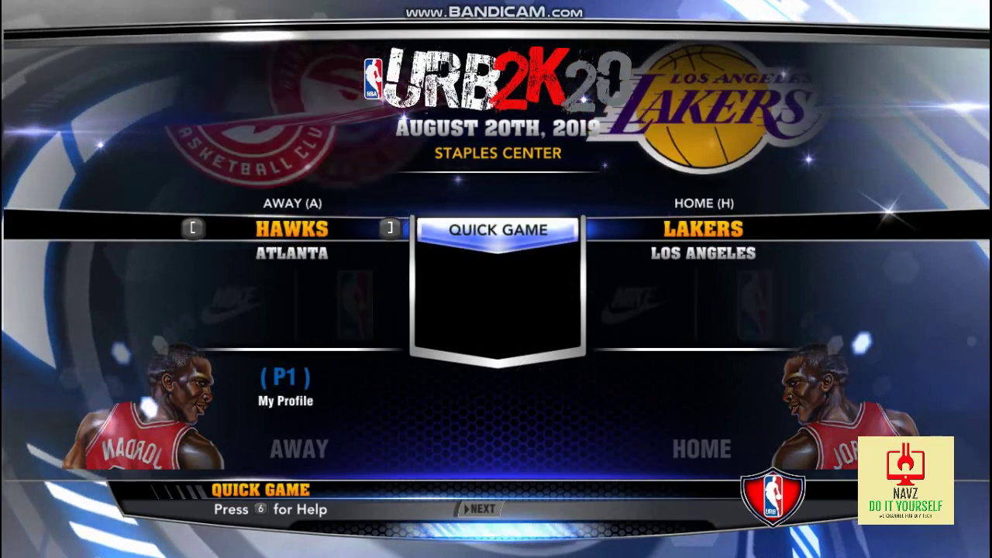
key("bracketleft")
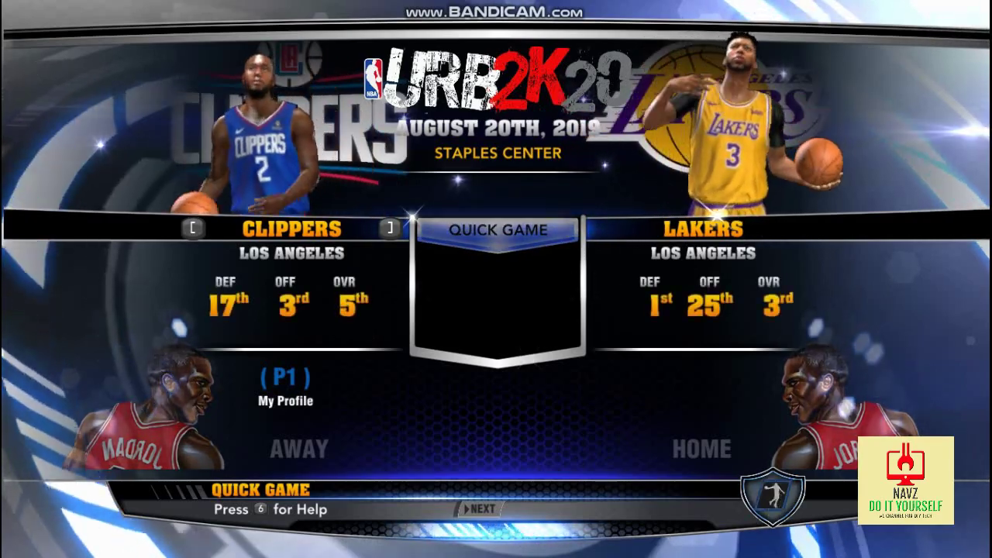
Step: Start the quick game between the Clippers and the Lakers and skip the pre-game presentation
key("Return")
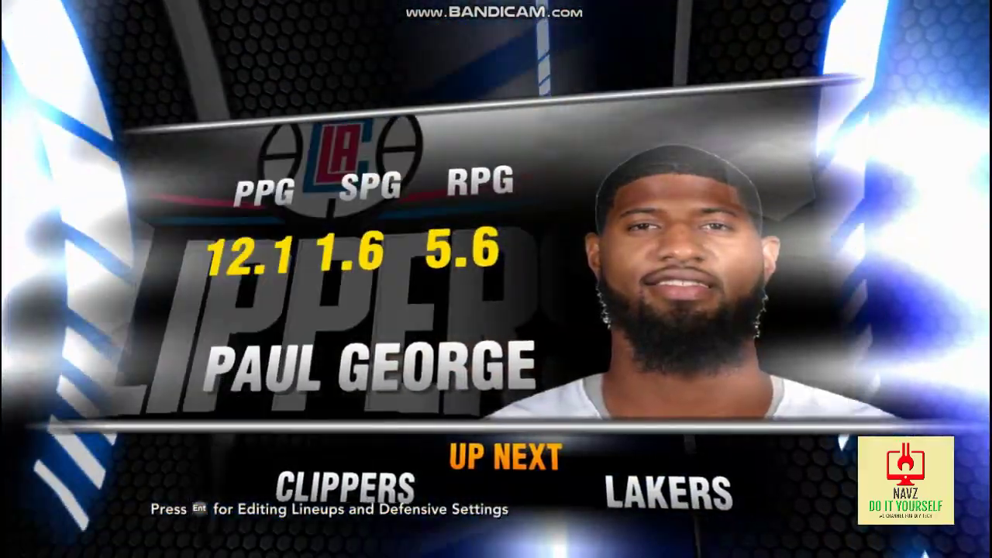
key("space")
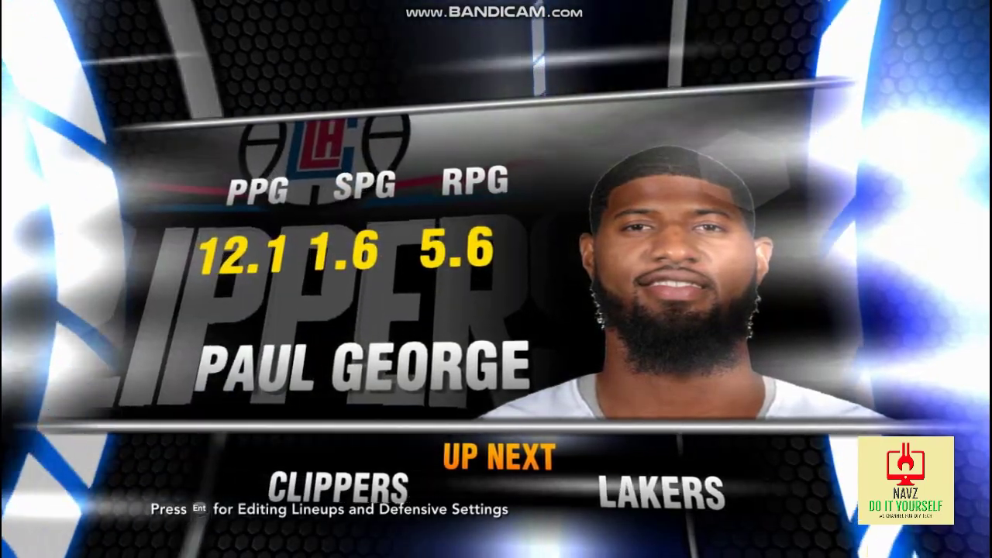
key("space")
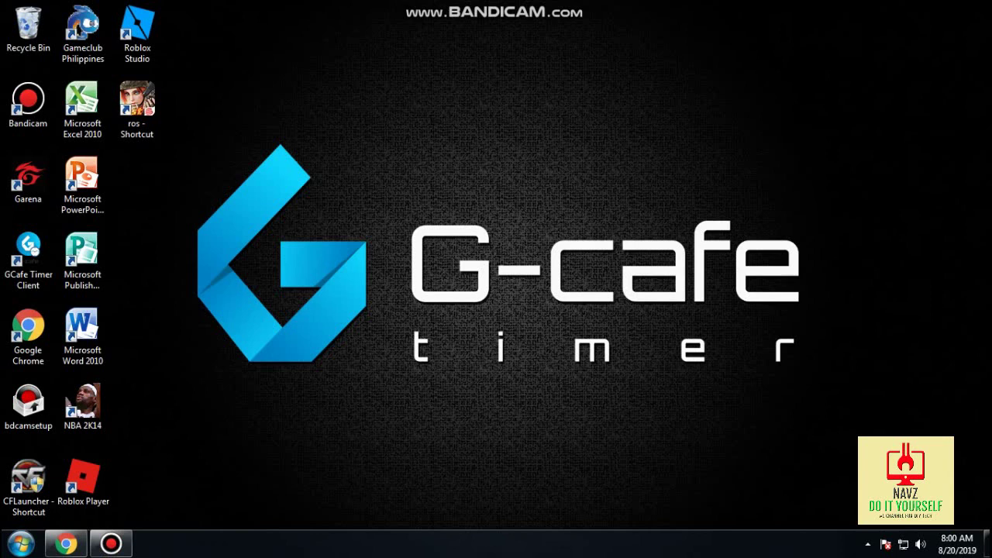
Step: Switch to Chrome and examine the URB Download page's address, its 2K14 2020 Roster link and the art files list for the 2019/2020 season
left_click(68, 544)
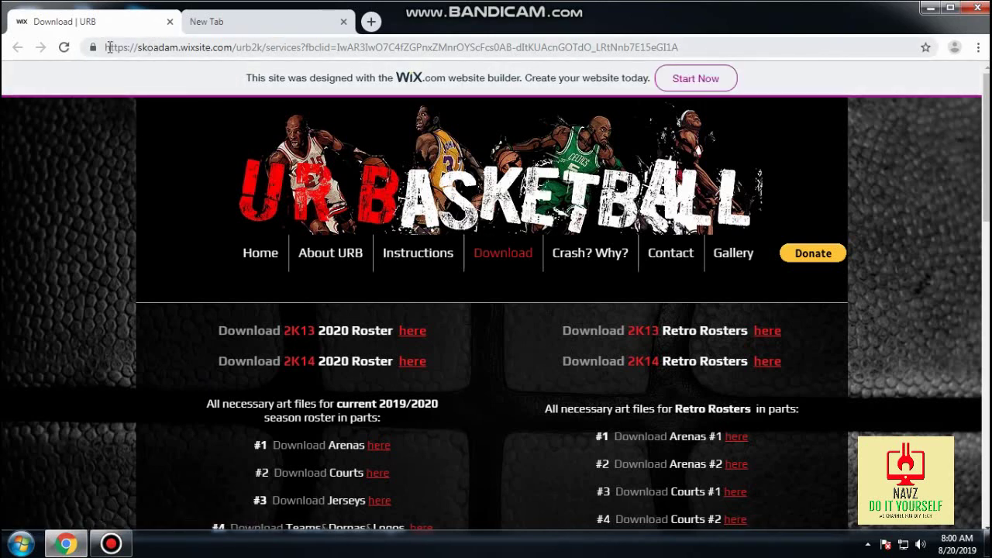
left_click_drag(107, 48, 234, 44)
left_click(253, 45)
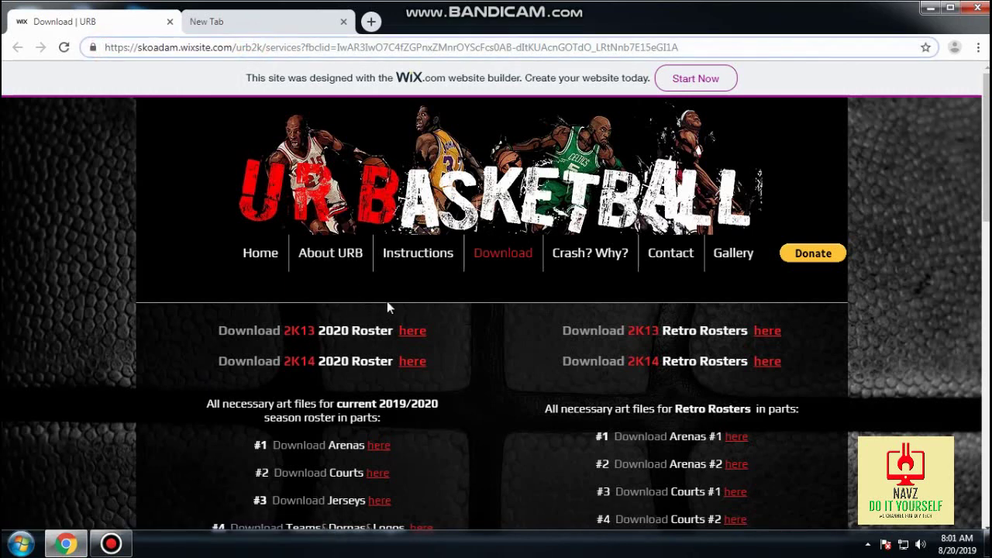
scroll(379, 340, "down", 2)
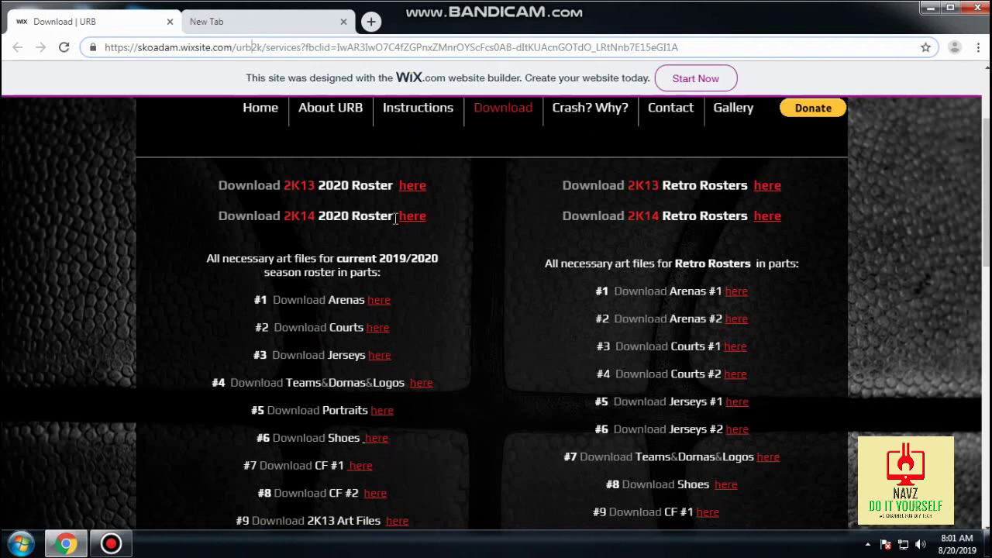
left_click_drag(209, 214, 434, 219)
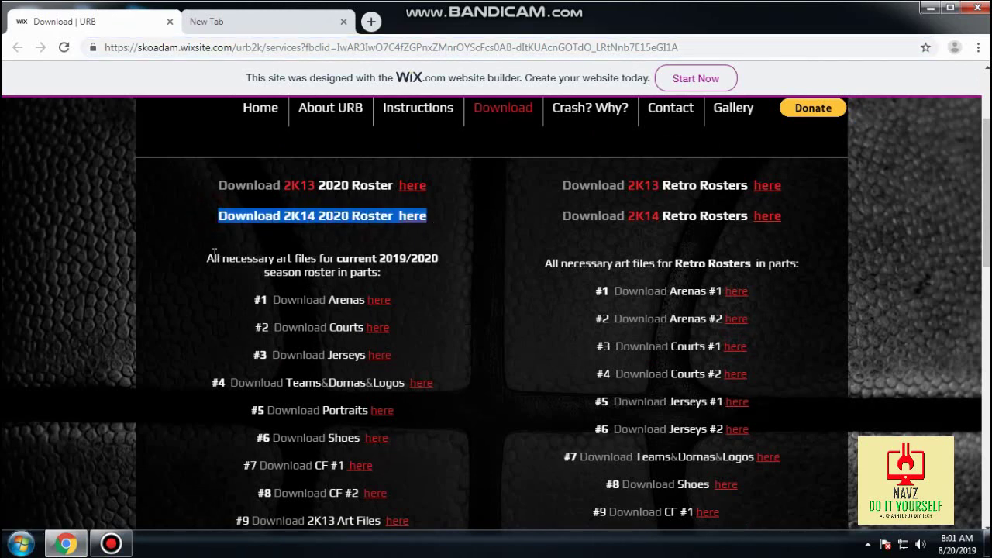
left_click_drag(214, 254, 409, 457)
scroll(413, 505, "down", 3)
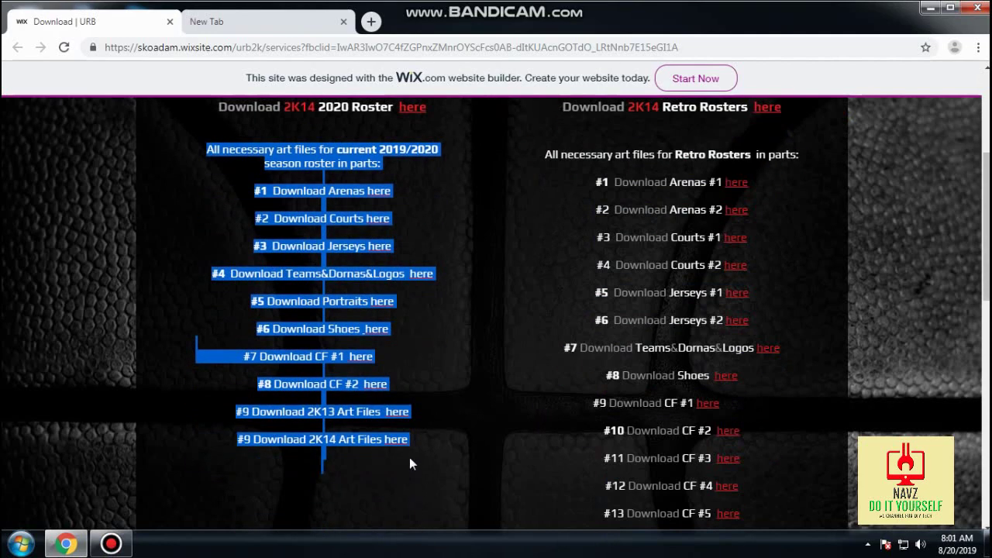
left_click(249, 448)
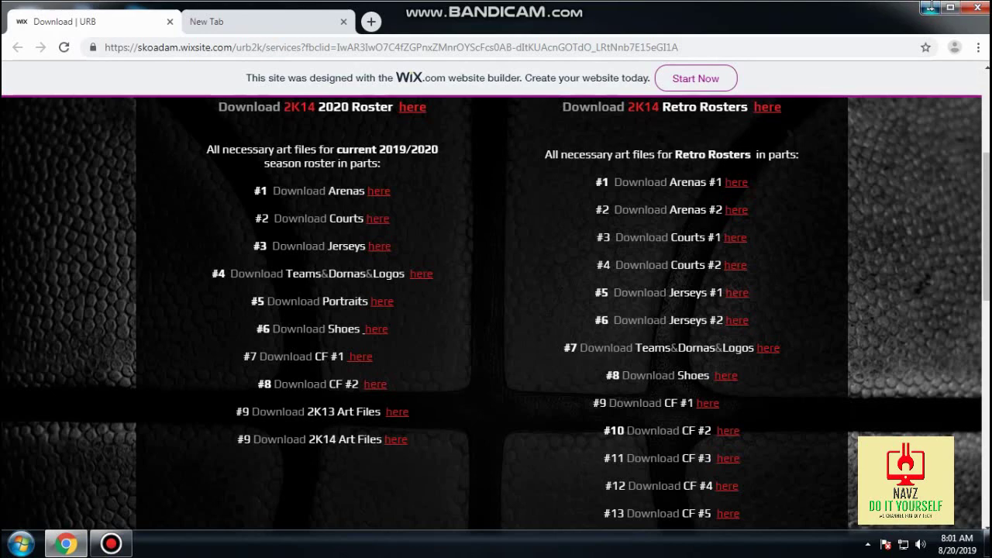
scroll(449, 268, "up", 3)
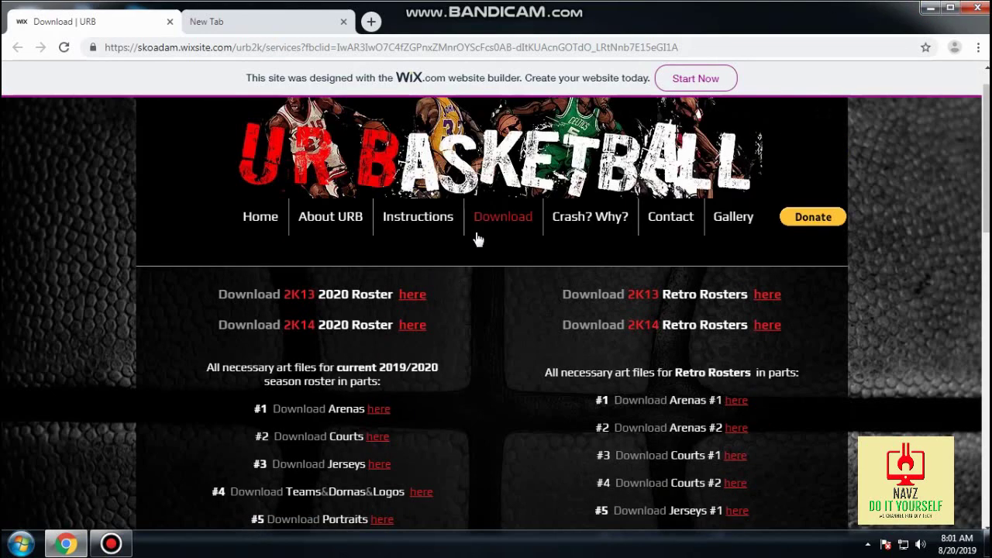
scroll(456, 250, "down", 3)
scroll(456, 250, "up", 2)
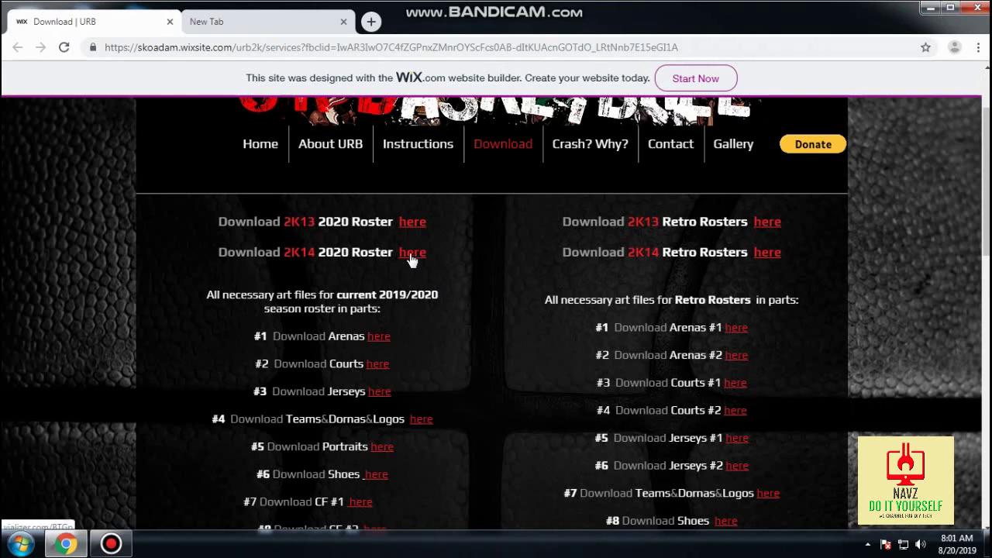
left_click(867, 544)
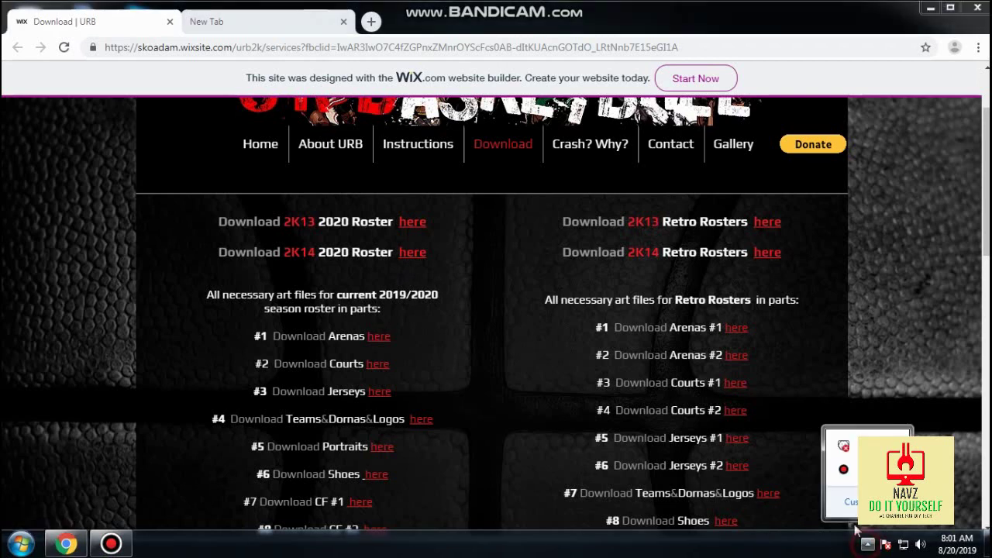
left_click(819, 543)
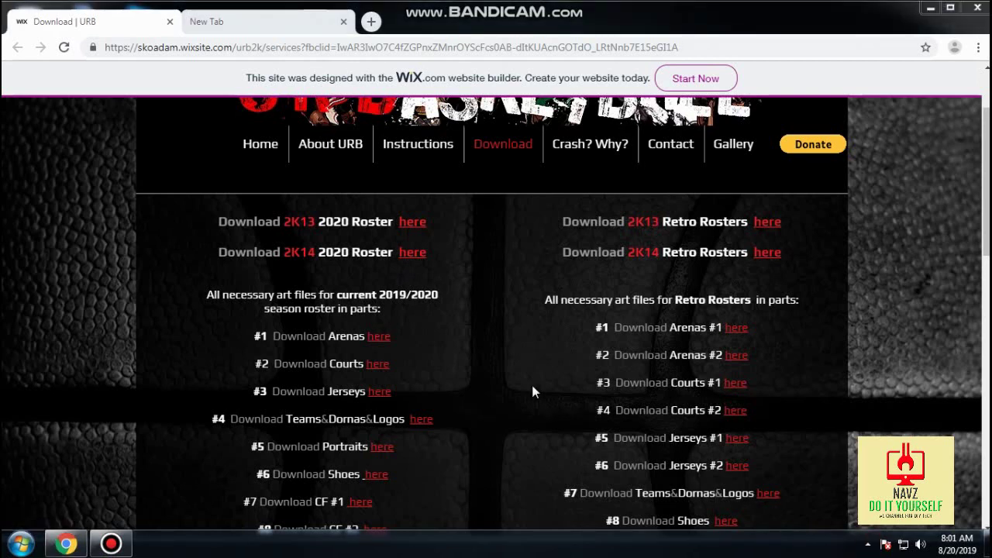
Step: Open the 2K14 2020 Roster download link, accept the larati.net notification request and close the resulting pop-up window
left_click(412, 256)
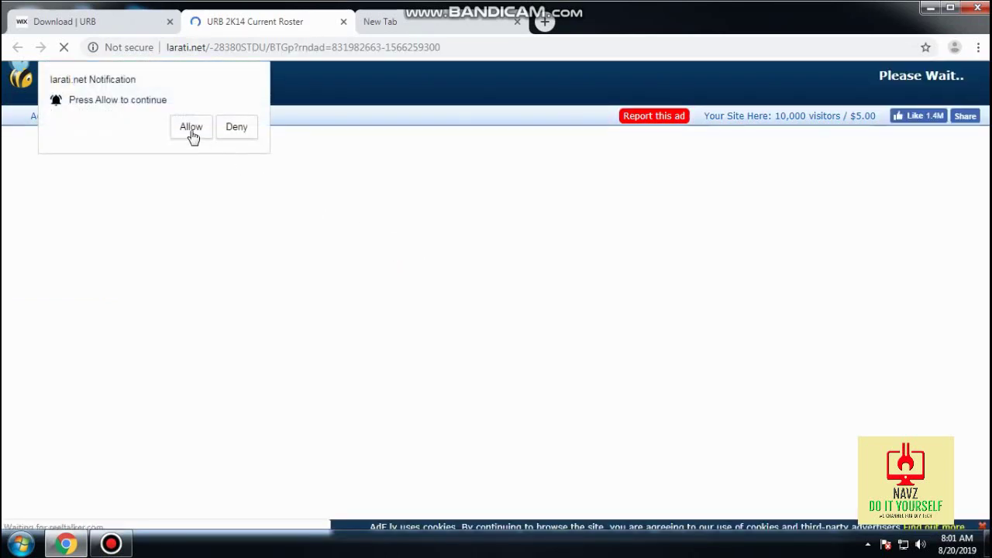
left_click(192, 129)
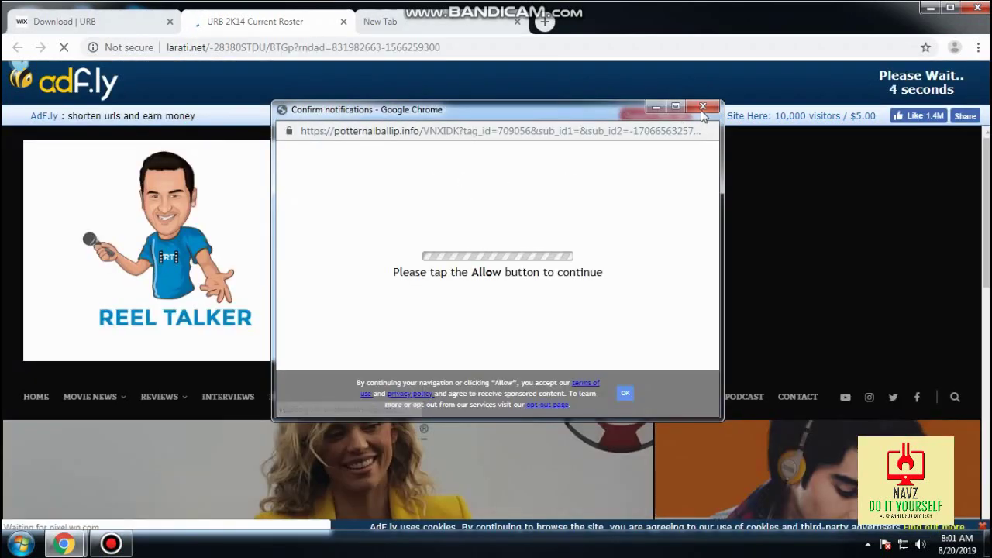
left_click(703, 108)
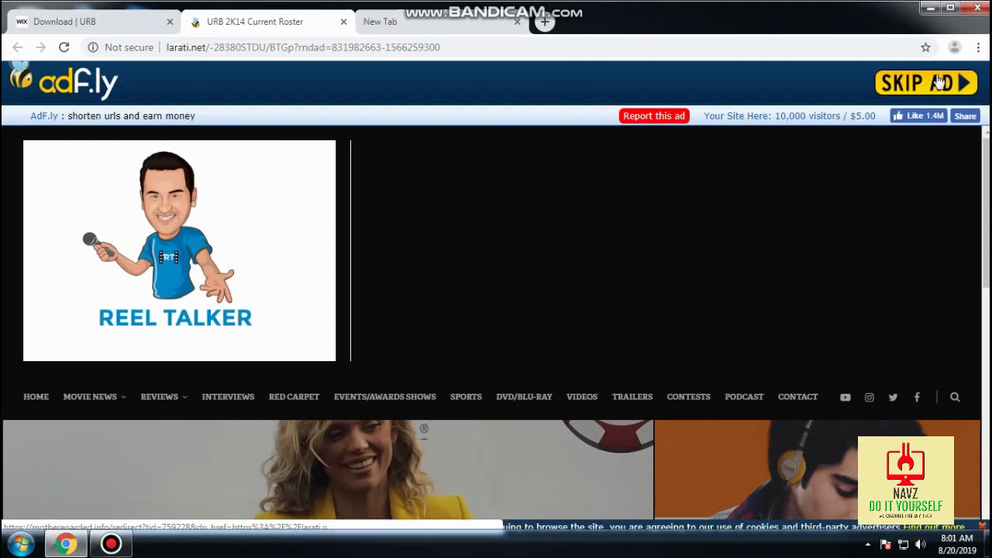
Step: Skip the AdF.ly ad, allow the notification request and download the URB 2K14 Current Roster archive from MediaFire
left_click(950, 8)
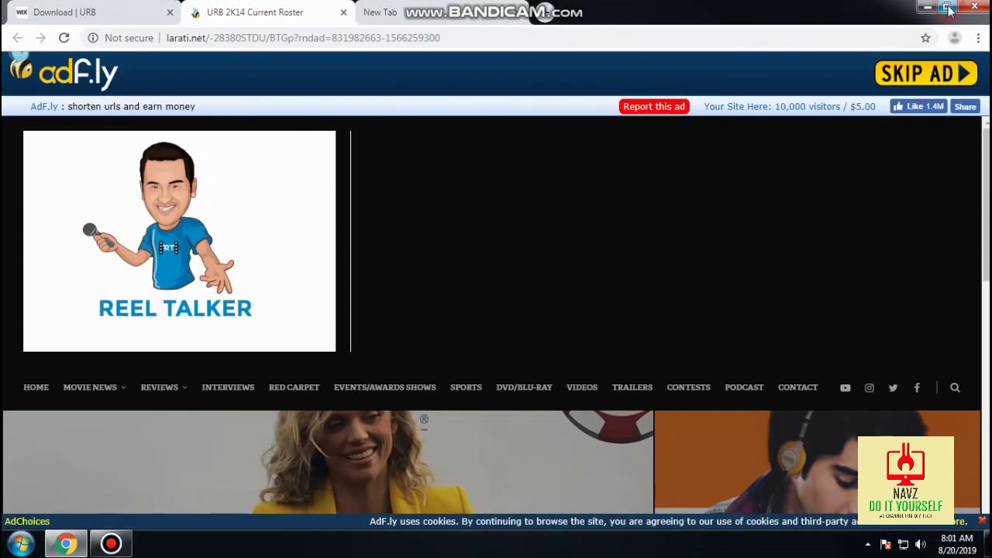
left_click(935, 75)
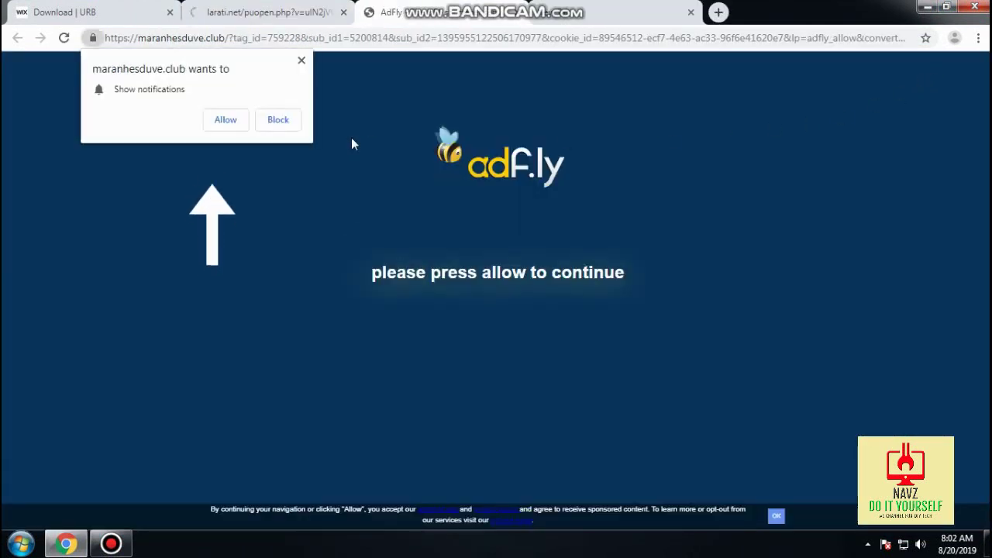
left_click(224, 122)
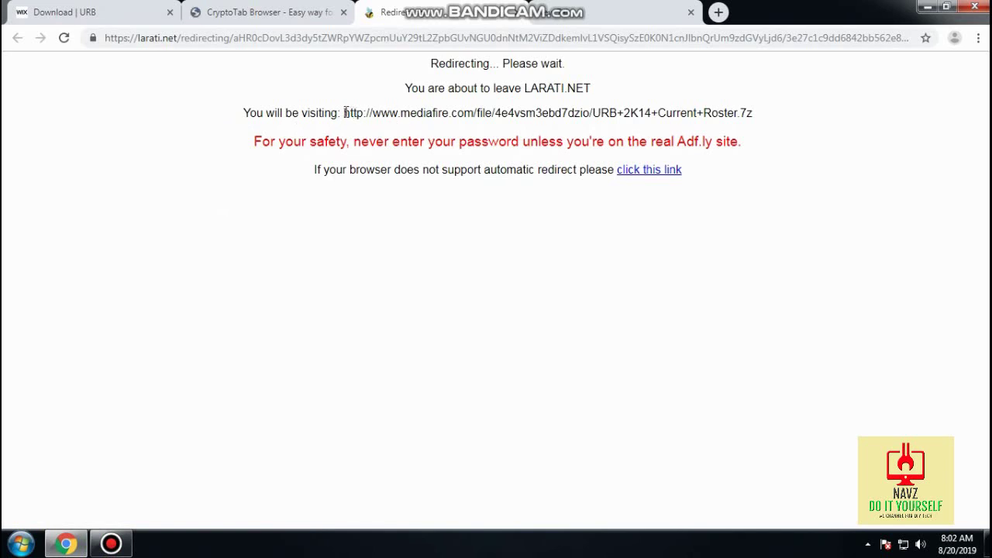
left_click_drag(346, 113, 761, 115)
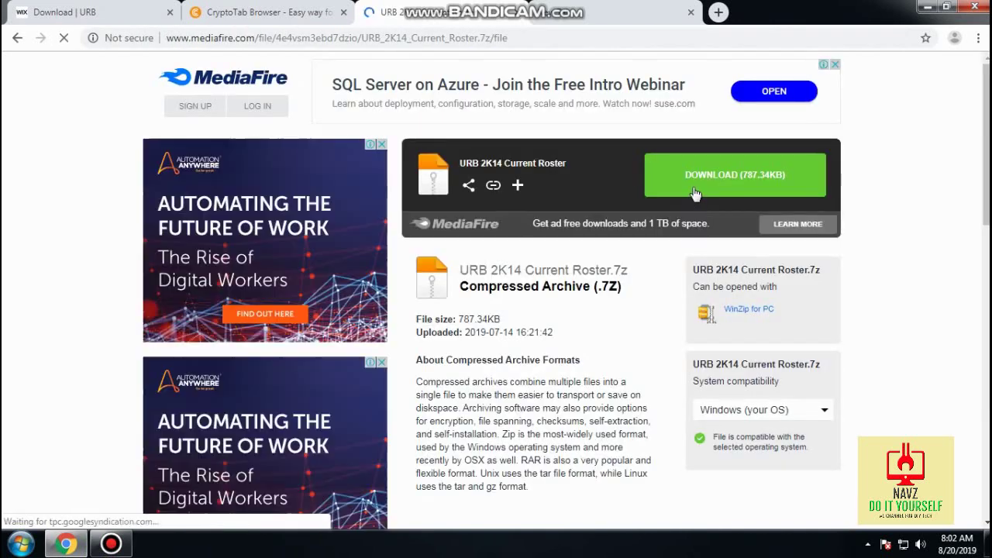
left_click(696, 194)
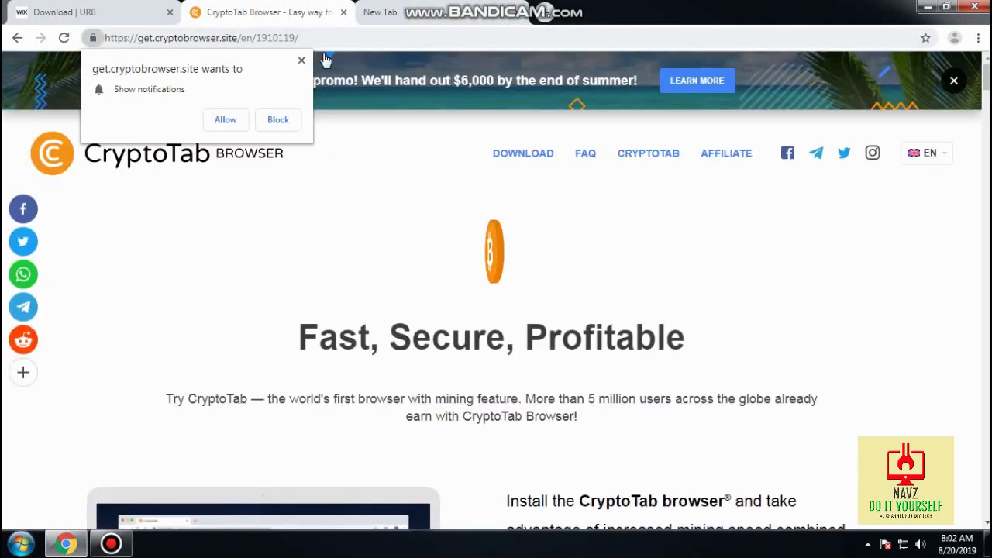
Step: Close the CryptoTab ad page with its notification request and return to the URB Download page
left_click(302, 60)
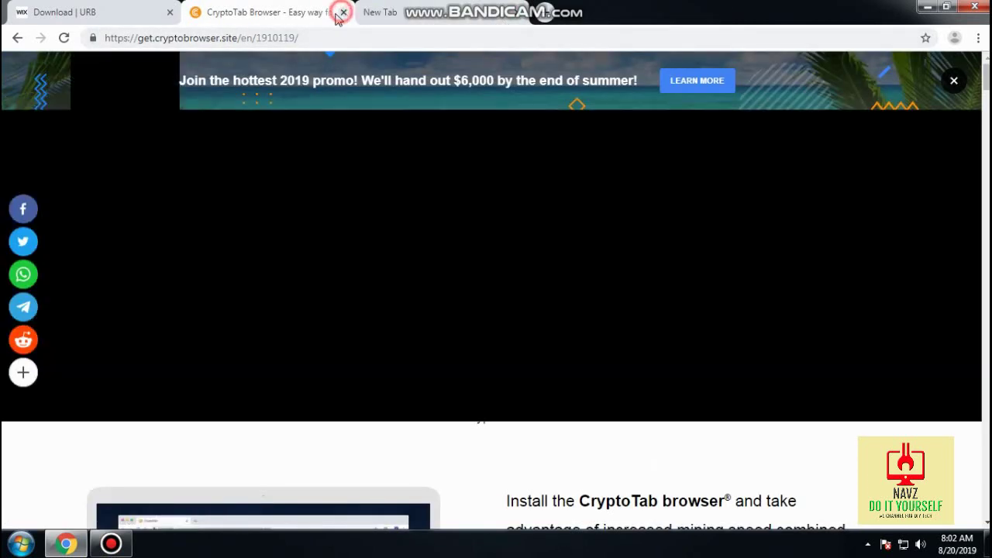
left_click(344, 13)
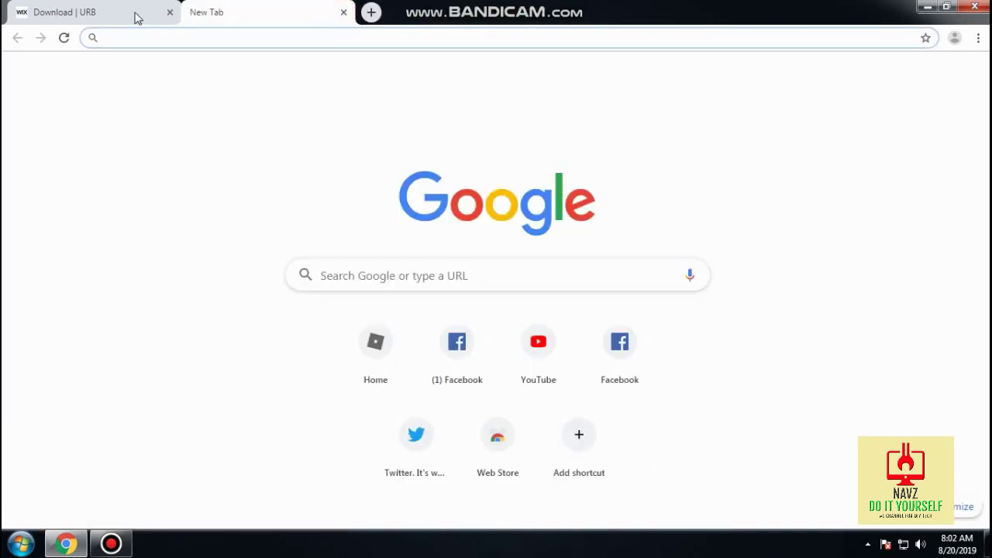
left_click(132, 15)
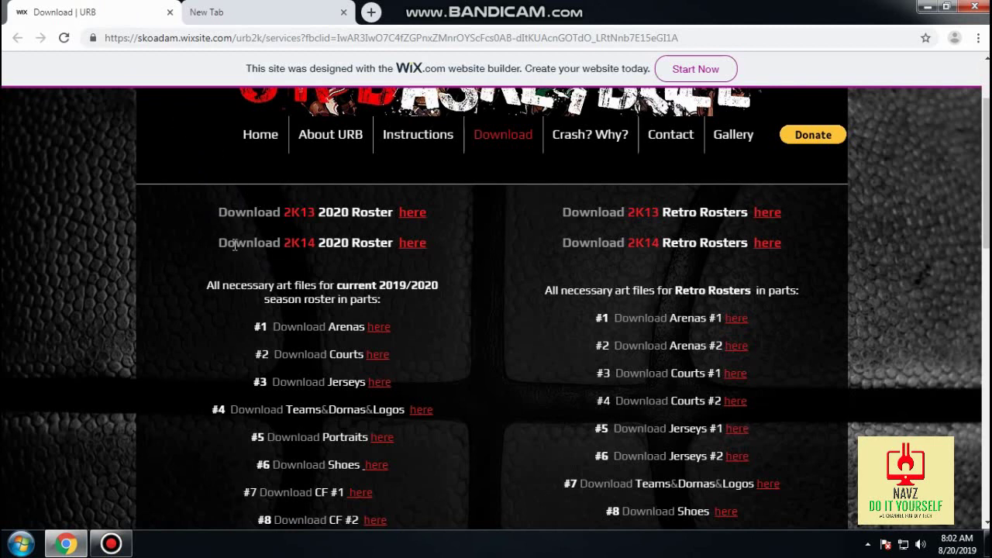
Step: Review the 2K14 2020 Roster link and the #9 2K13 and 2K14 Art Files entries on the URB Download page
left_click_drag(220, 242, 435, 248)
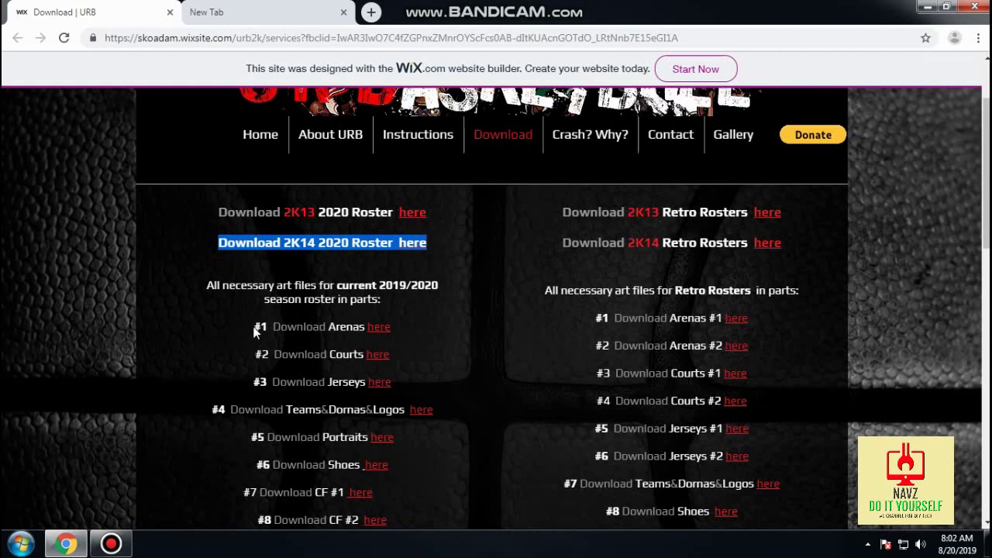
scroll(256, 329, "down", 3)
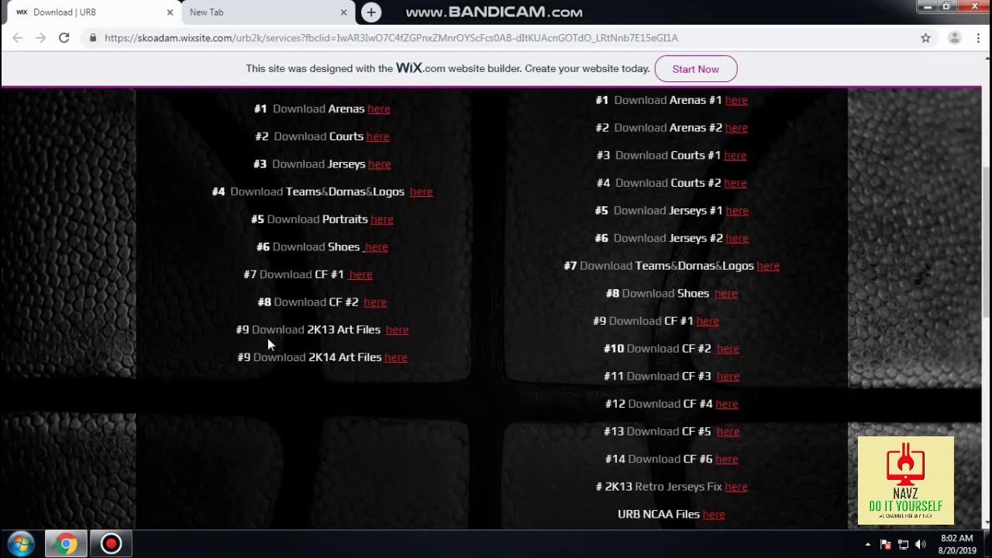
left_click_drag(233, 331, 422, 331)
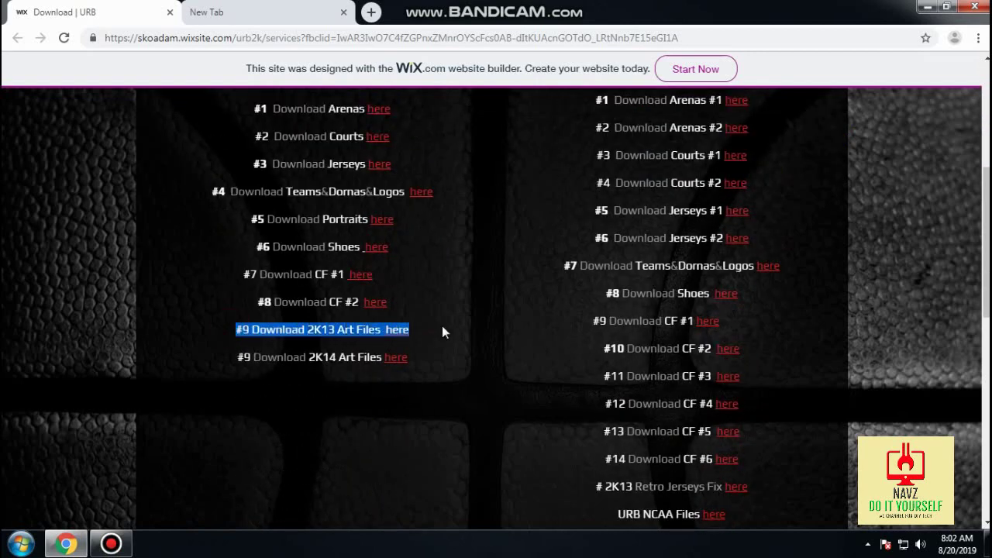
left_click(445, 341)
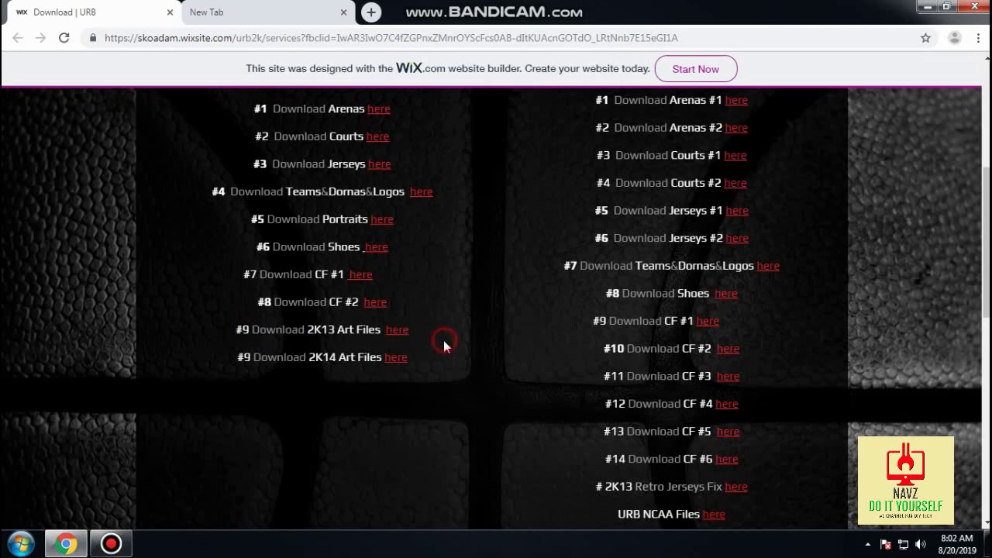
scroll(484, 259, "up", 5)
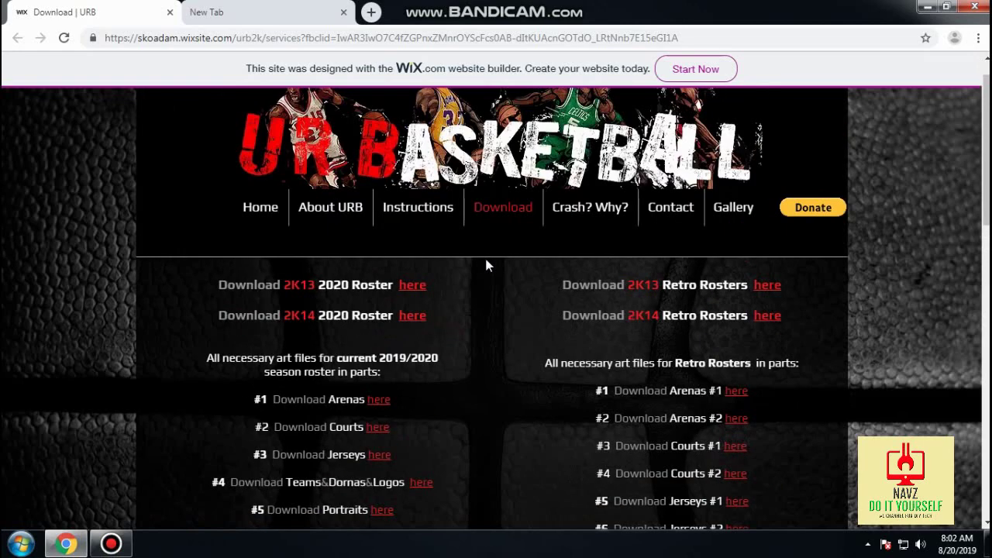
Step: Minimize the browser and open the Downloads folder in Windows Explorer
left_click(927, 7)
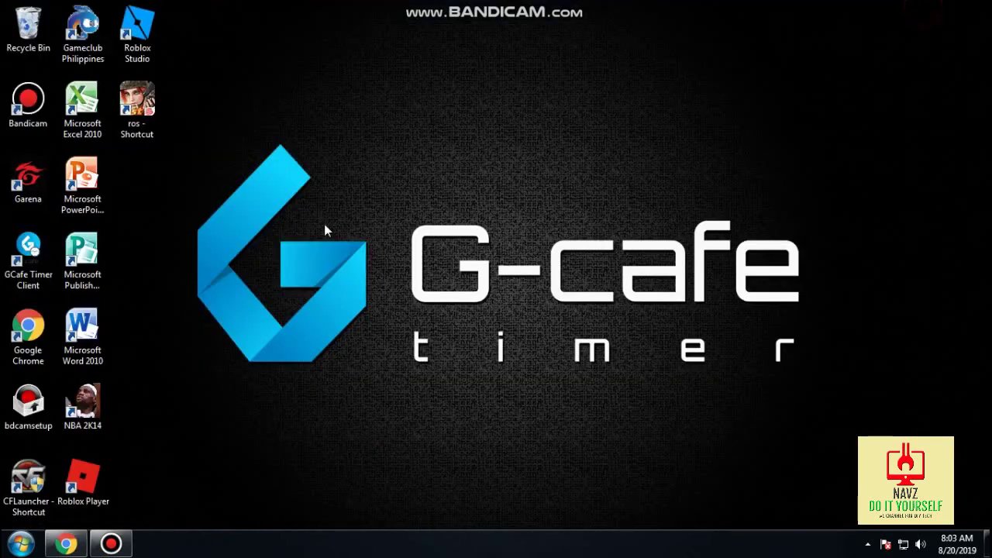
left_click(21, 544)
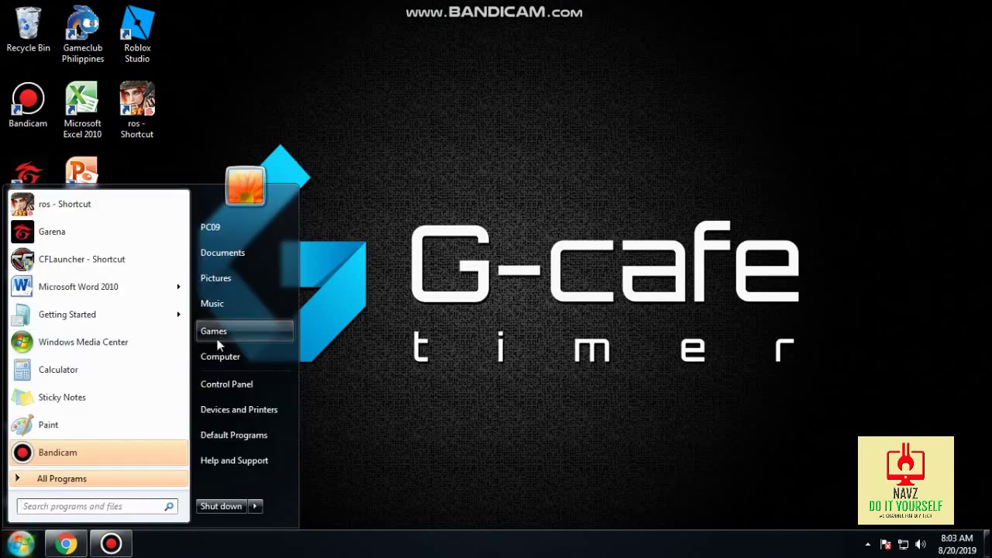
left_click(225, 253)
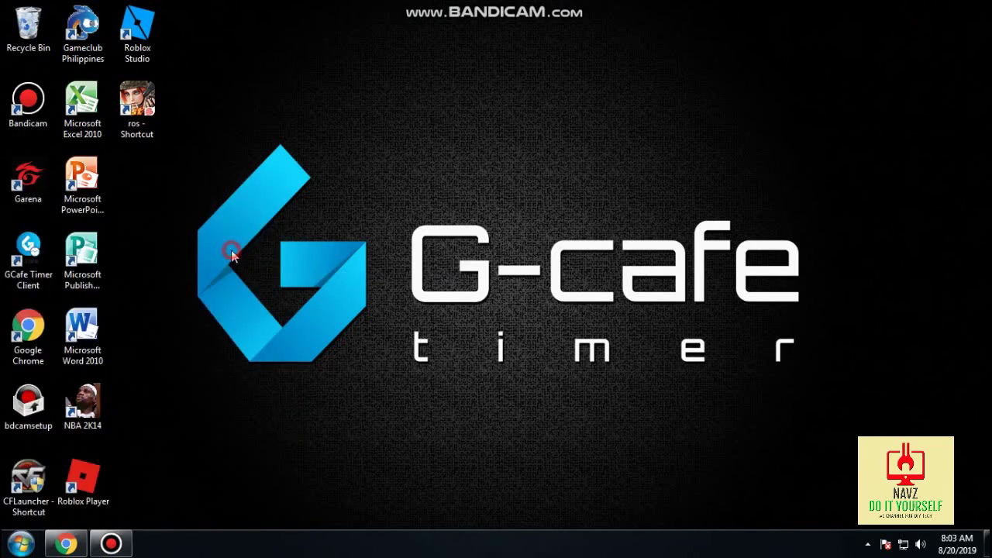
left_click(370, 125)
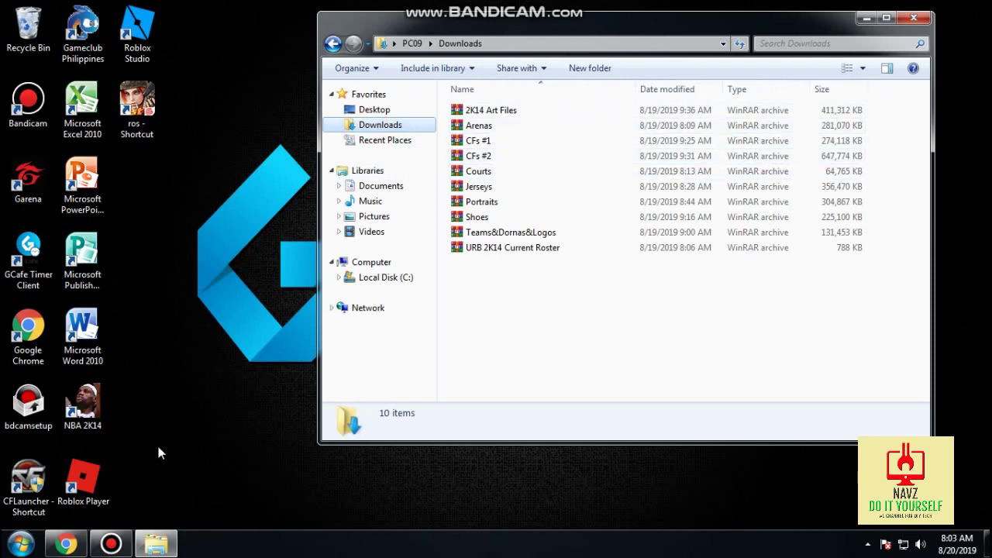
Step: Compare the archives in Downloads with the URB Download page, checking the URB 2K14 Current Roster and 2K14 Art Files archives
left_click(69, 545)
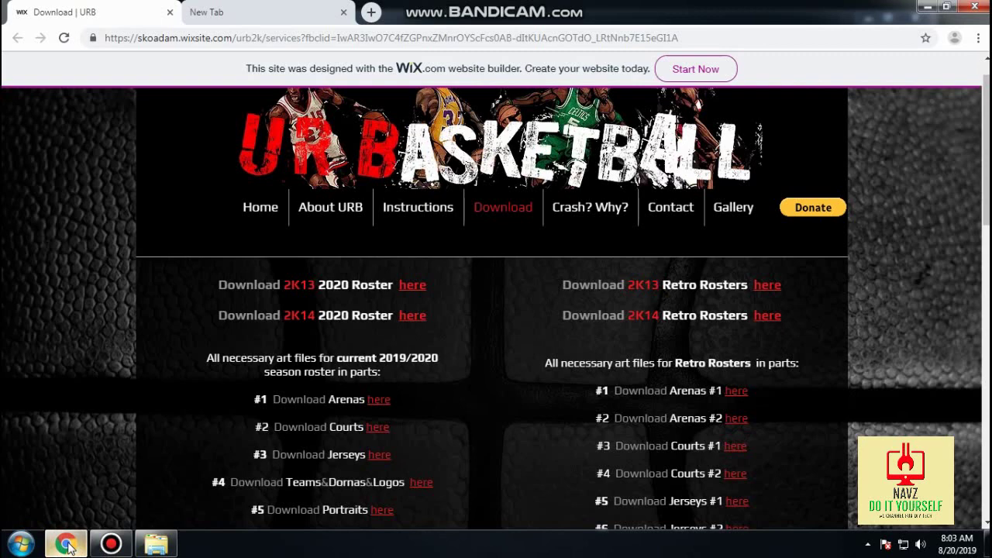
left_click(68, 546)
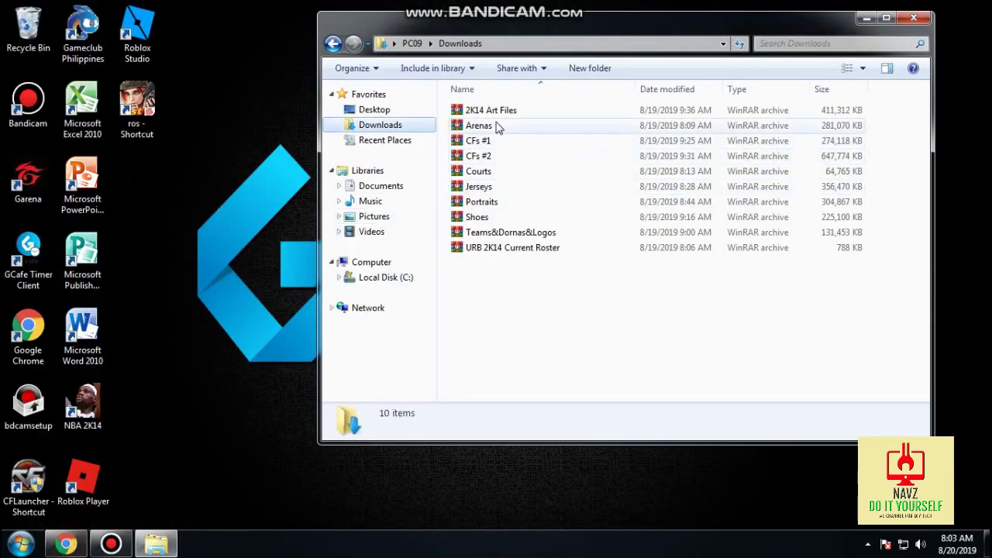
left_click(68, 546)
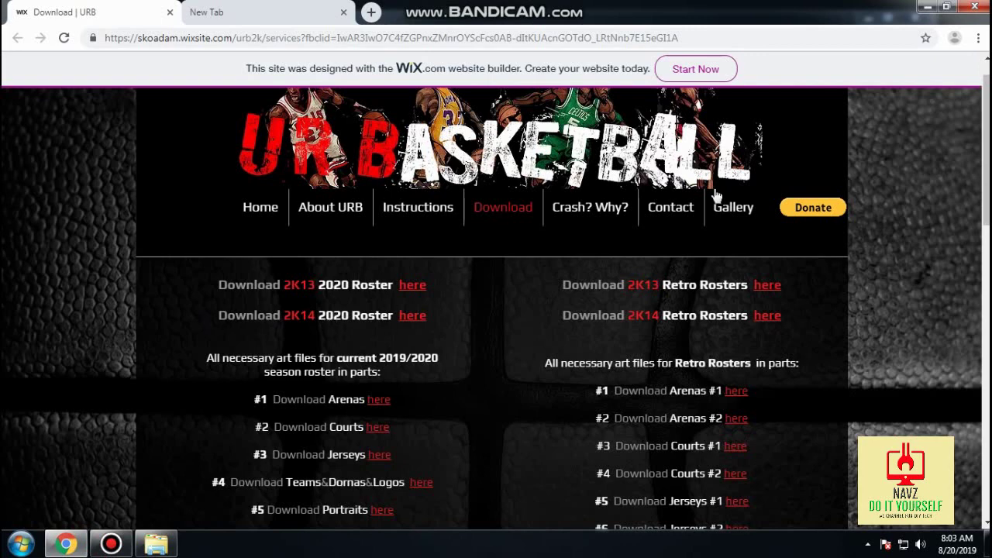
left_click(928, 7)
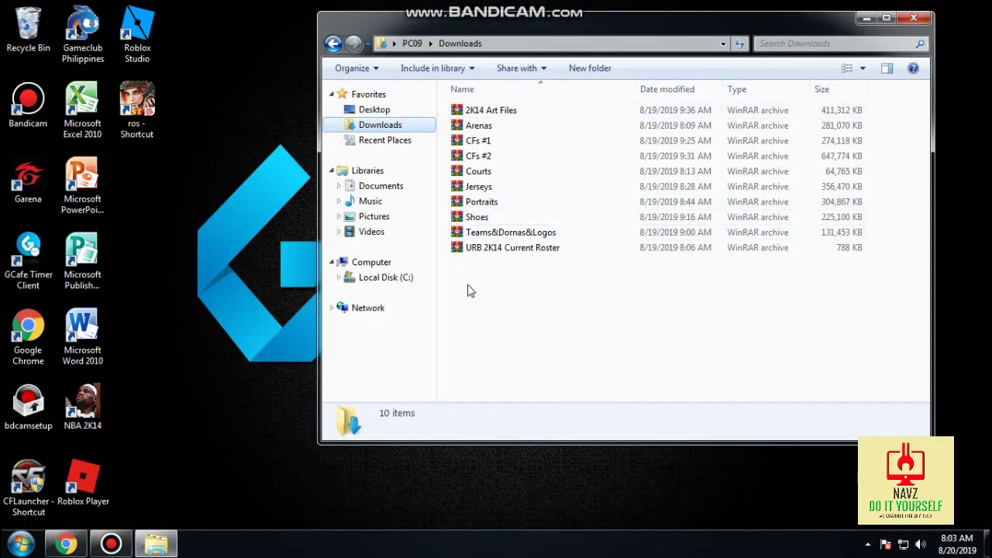
left_click(523, 249)
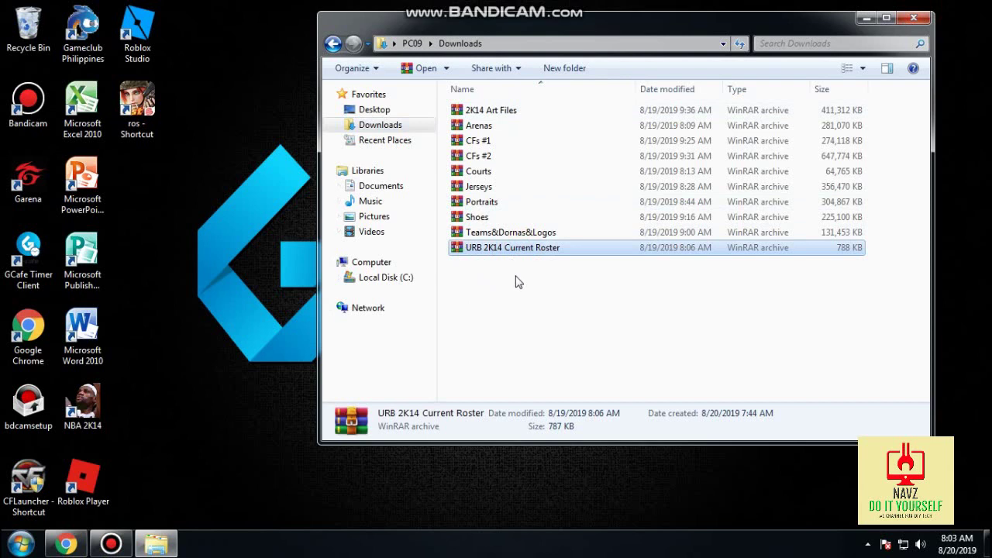
left_click(489, 111)
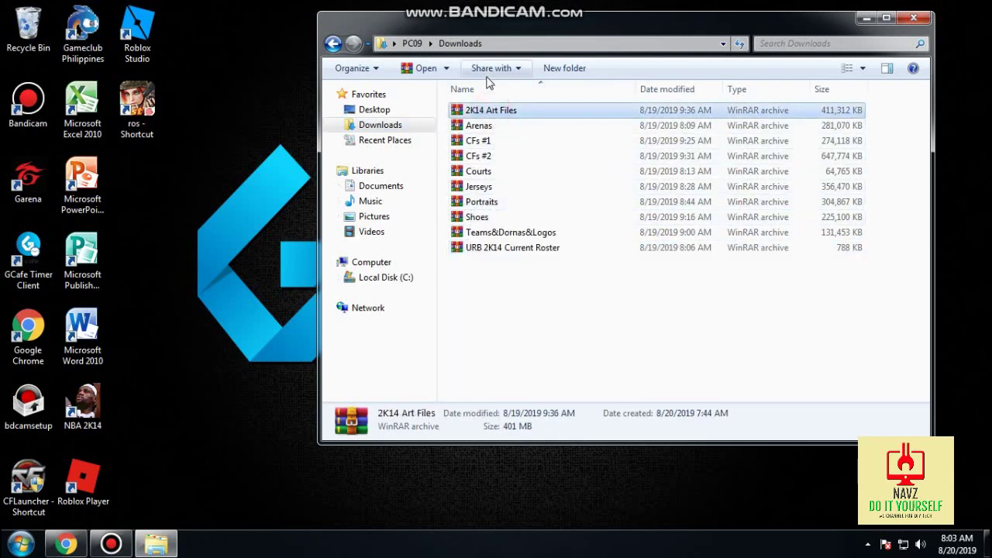
left_click(480, 252)
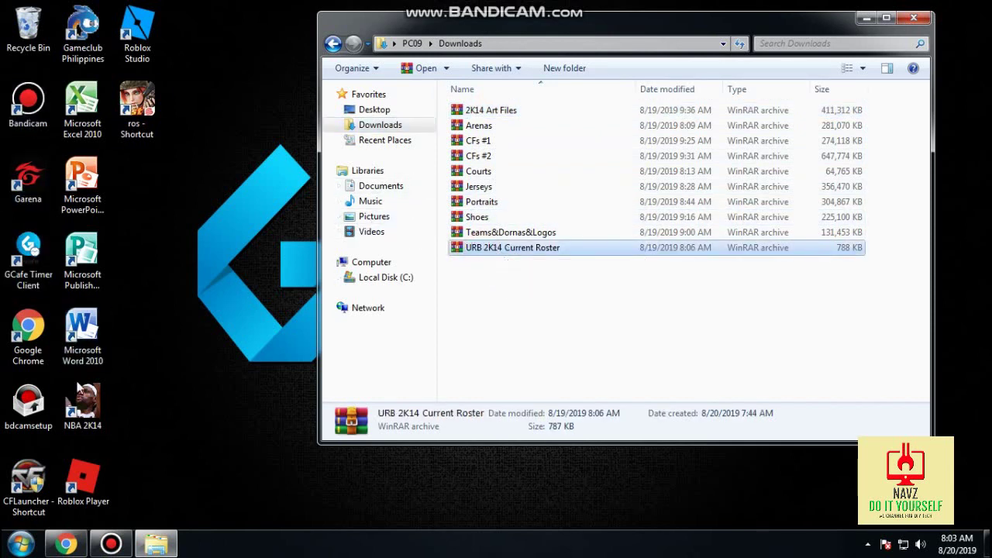
Step: Open the NBA 2K14 shortcut's file location and arrange its window so the Downloads archives stay accessible
right_click(80, 389)
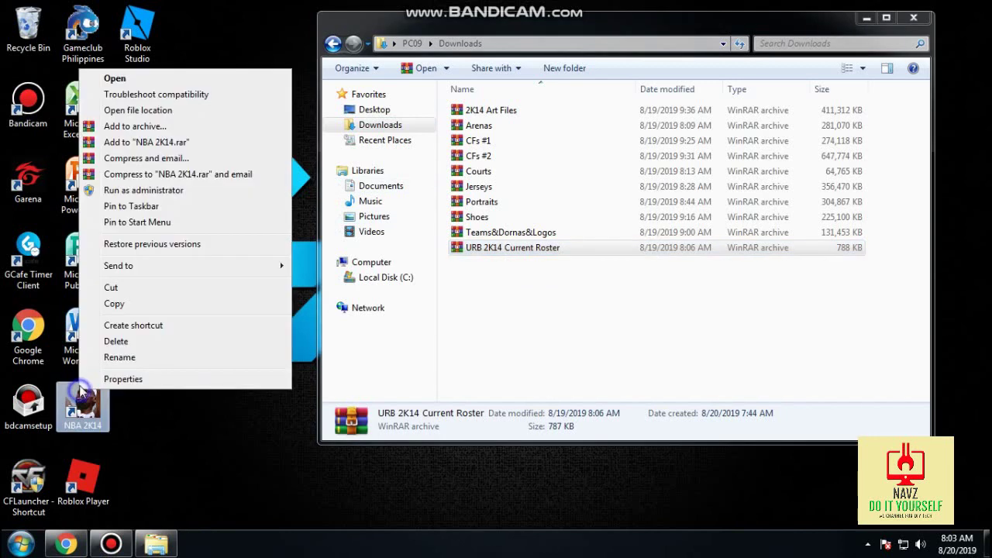
left_click(138, 111)
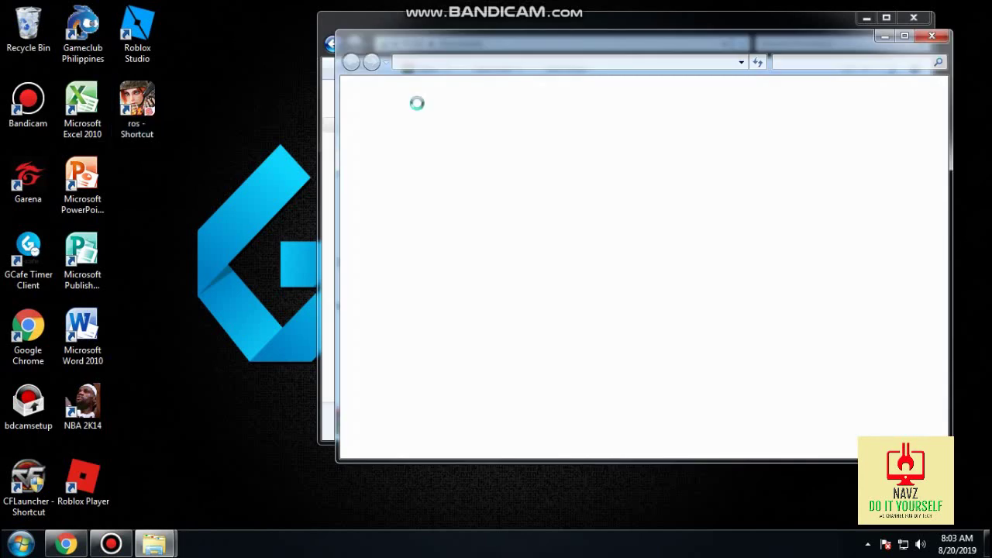
left_click(587, 269)
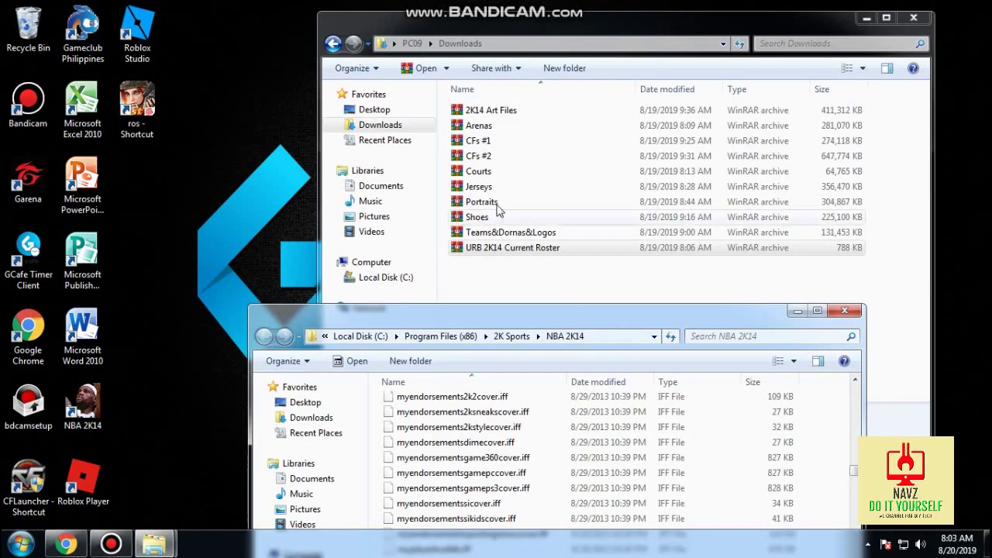
Step: Extract the 2K14 Art Files archive into its own folder in Downloads and open the inner 2K14 Art Files folder
right_click(493, 110)
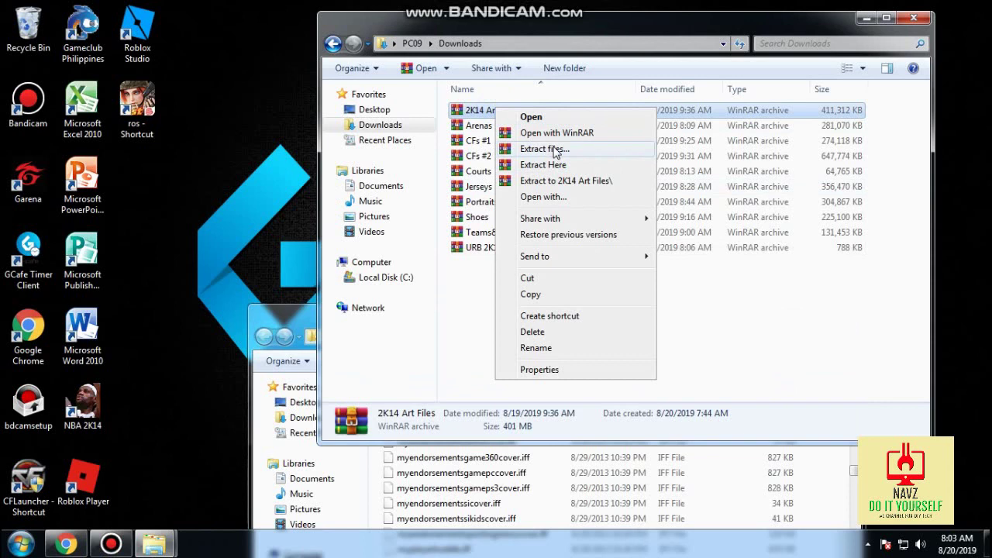
left_click(560, 180)
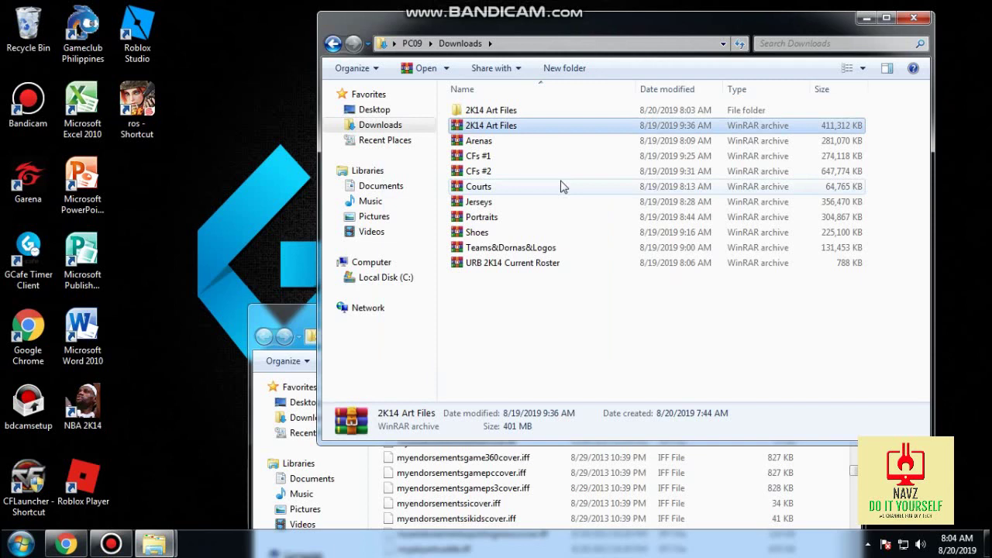
double_click(505, 113)
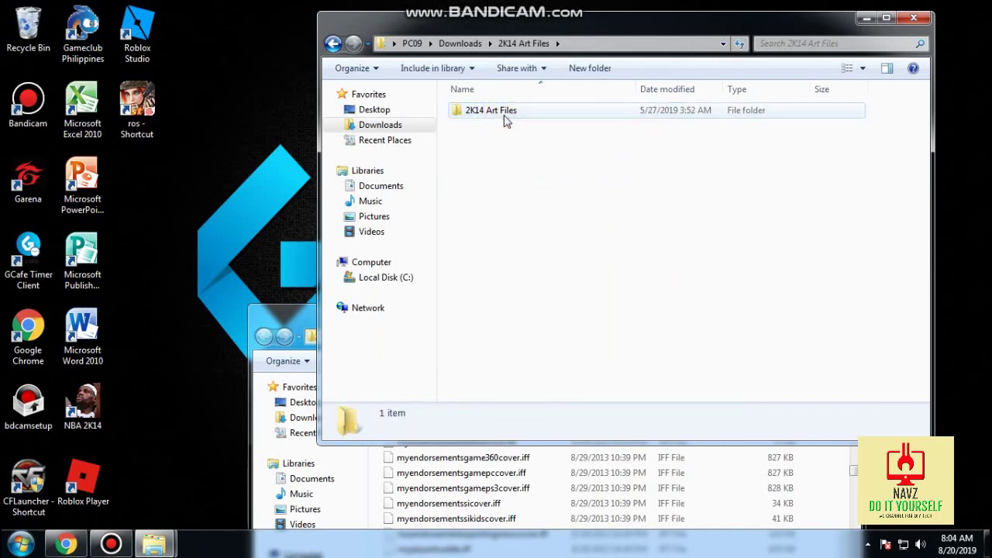
double_click(505, 116)
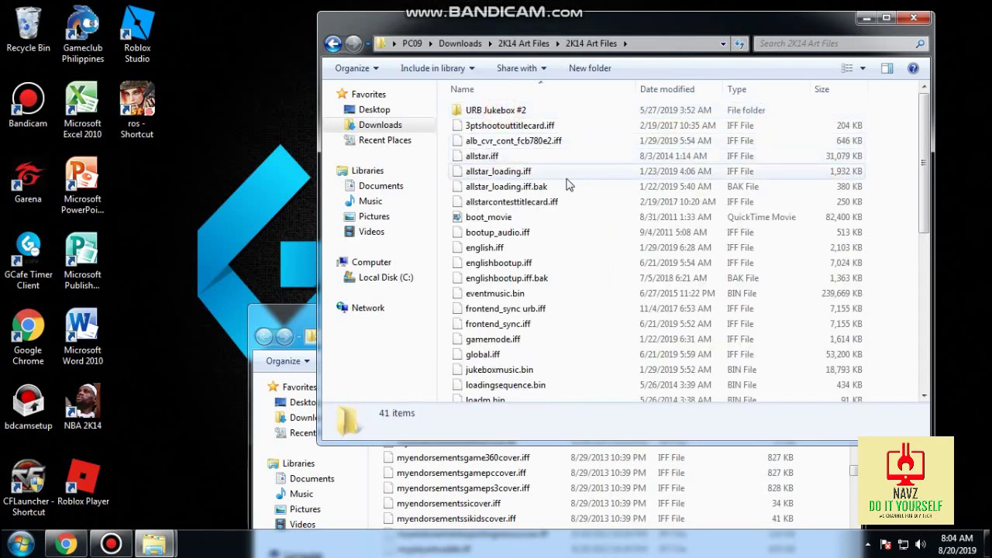
Step: Copy everything in the inner 2K14 Art Files folder into the NBA 2K14 installation folder, replacing all conflicting files
key("ctrl+a")
right_click(566, 184)
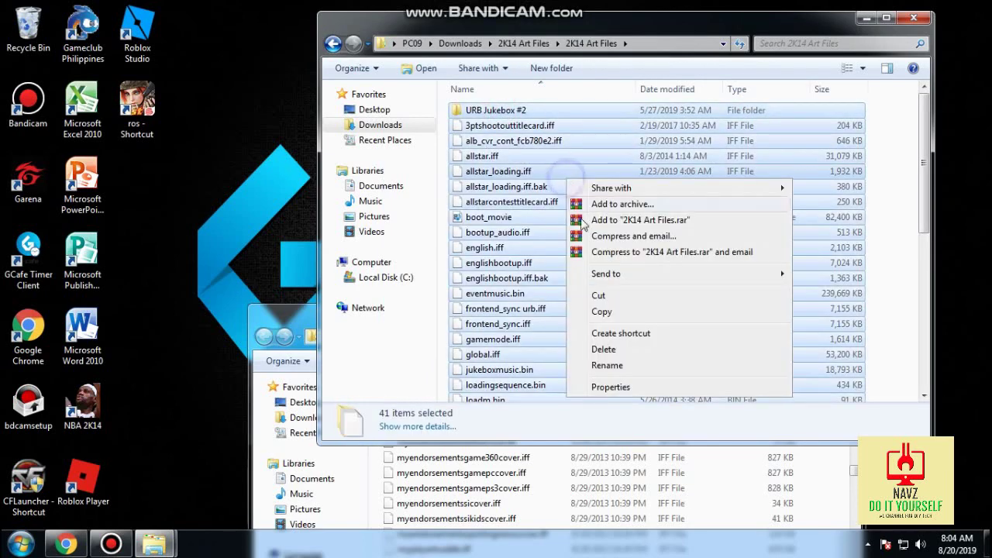
left_click(601, 313)
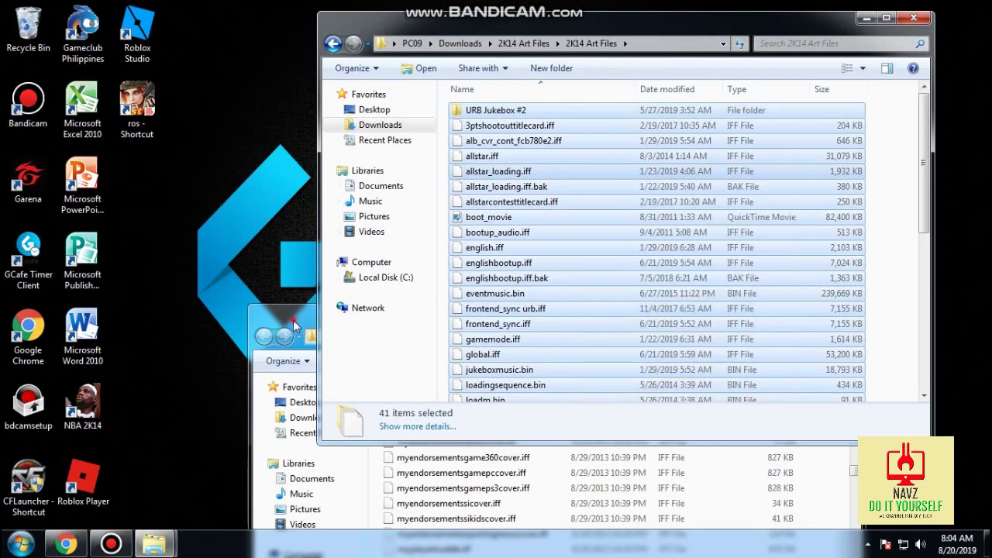
left_click(300, 326)
left_click_drag(439, 316, 385, 156)
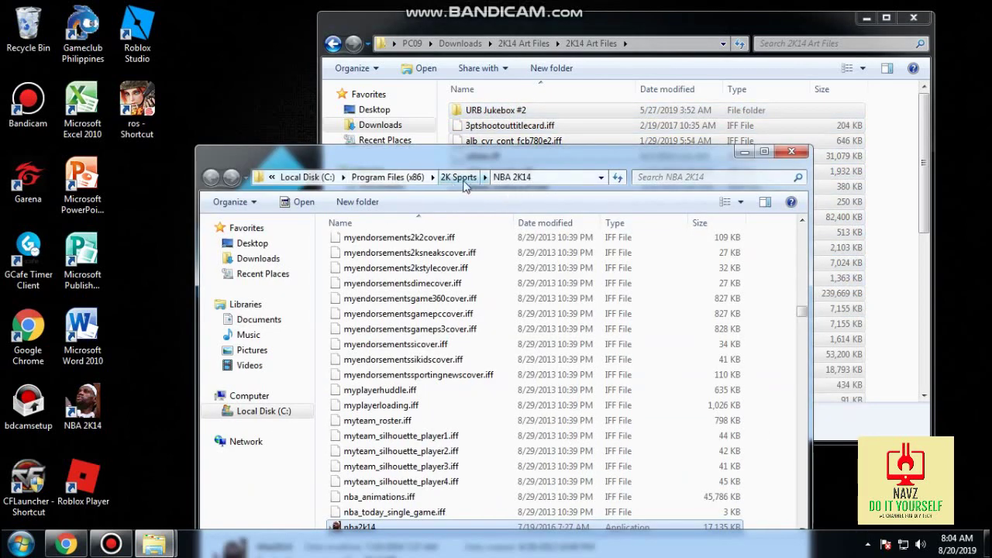
right_click(768, 266)
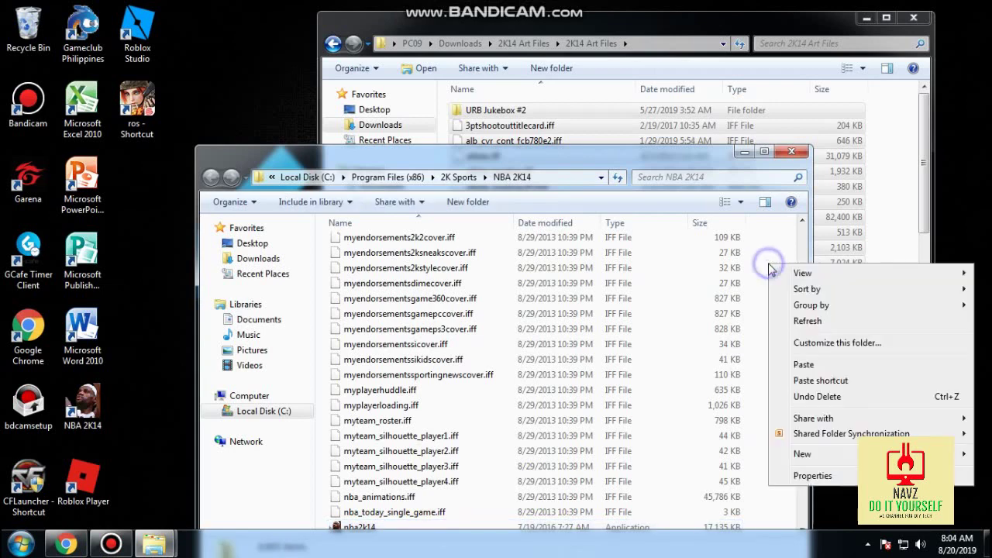
left_click(823, 361)
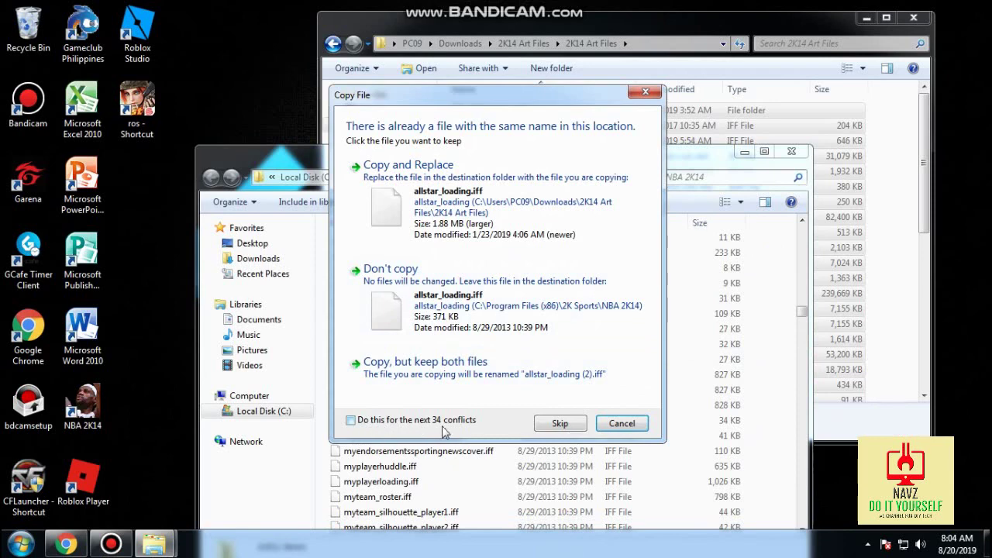
left_click(355, 421)
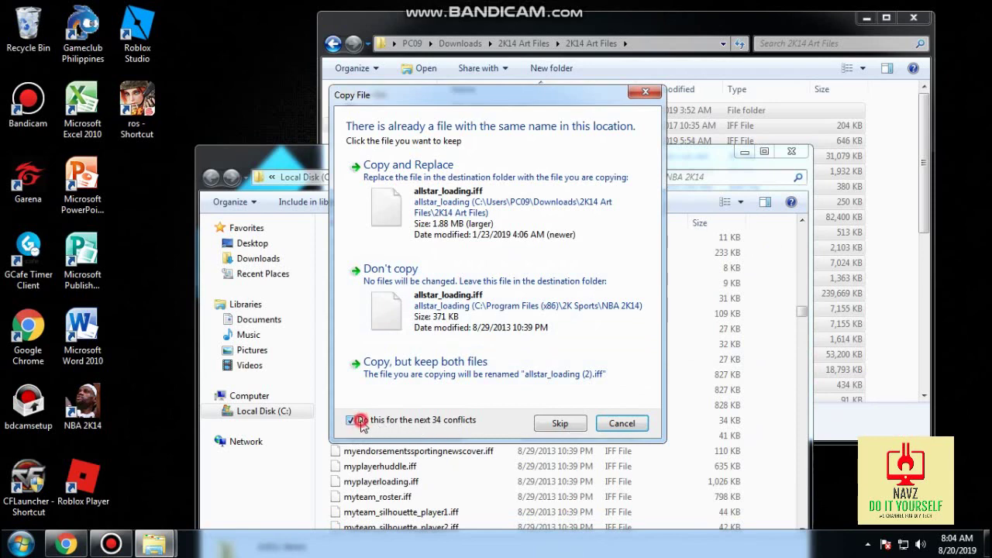
left_click(421, 180)
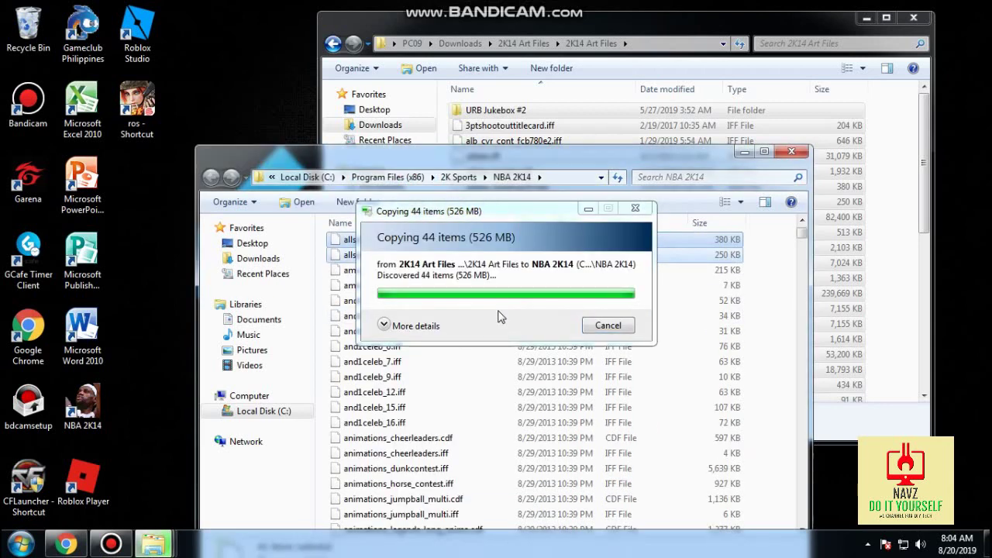
Step: Minimize the NBA 2K14 folder window, return to Downloads and extract the Arenas archive into its own Arenas folder
left_click(743, 152)
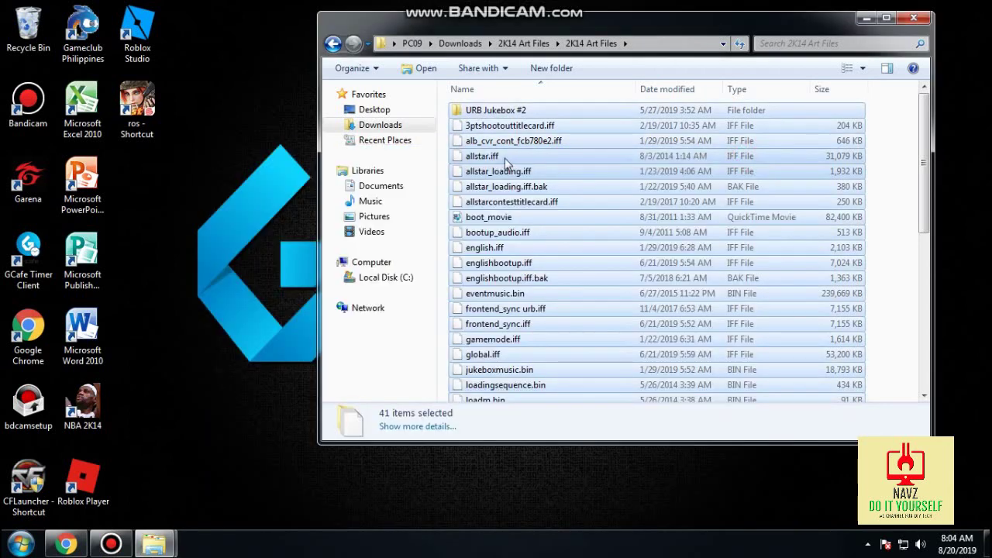
left_click(333, 44)
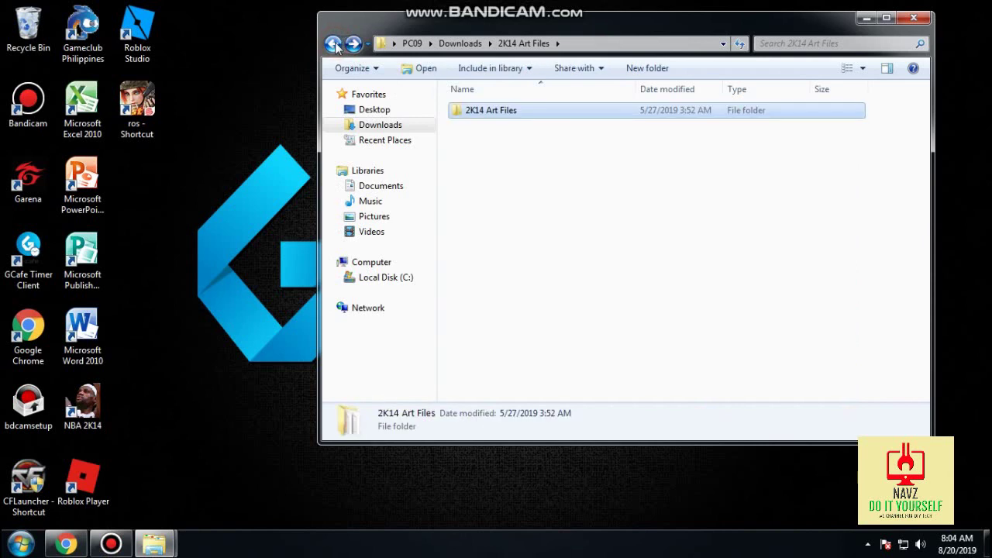
left_click(334, 44)
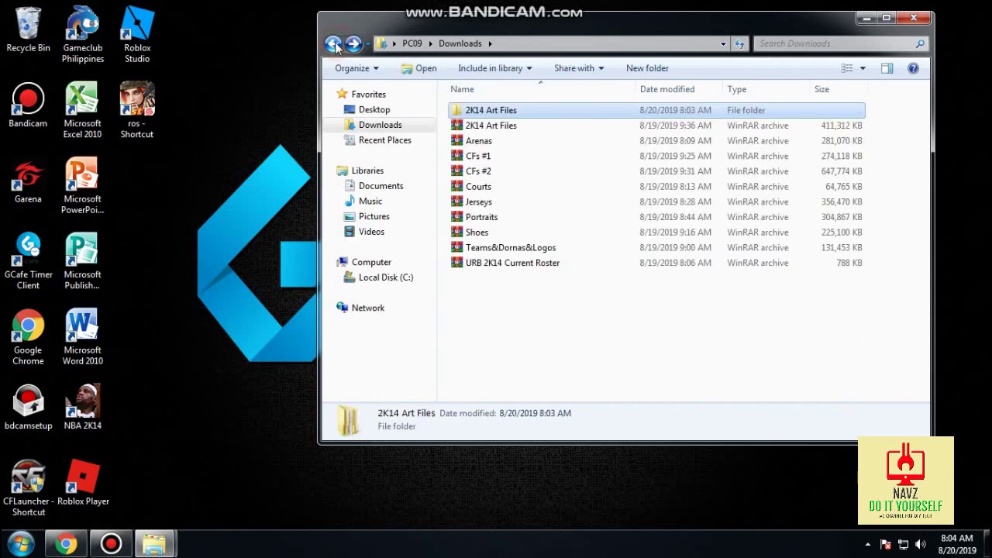
left_click(481, 142)
right_click(485, 142)
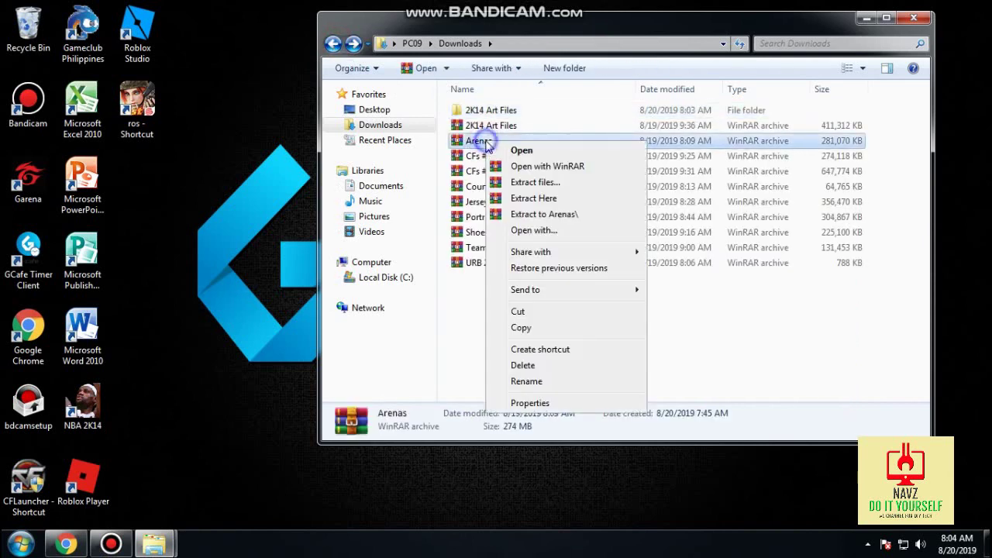
left_click(534, 214)
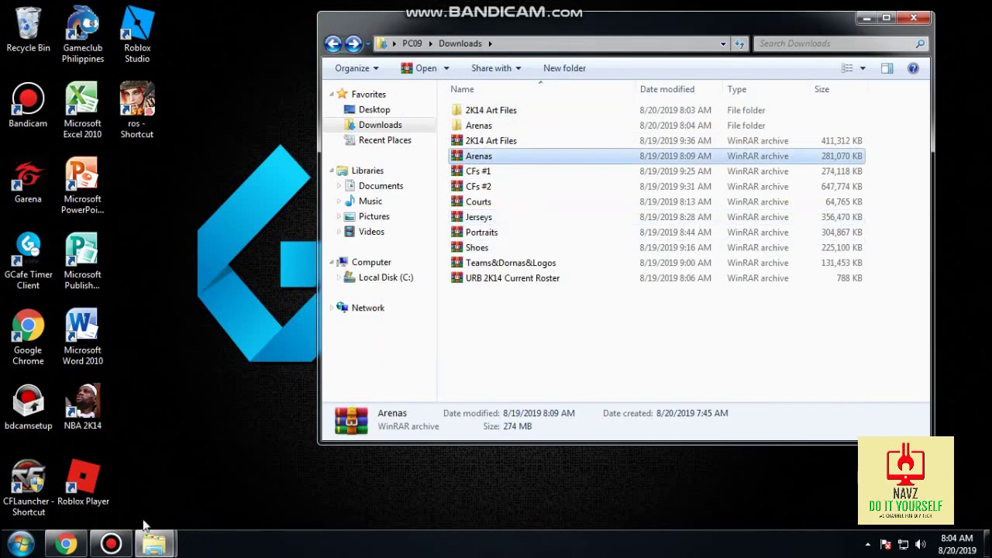
Step: Open the inner Arenas folder of the extracted Arenas archive and copy all of its files to the clipboard
left_click(110, 545)
left_click(685, 68)
double_click(482, 126)
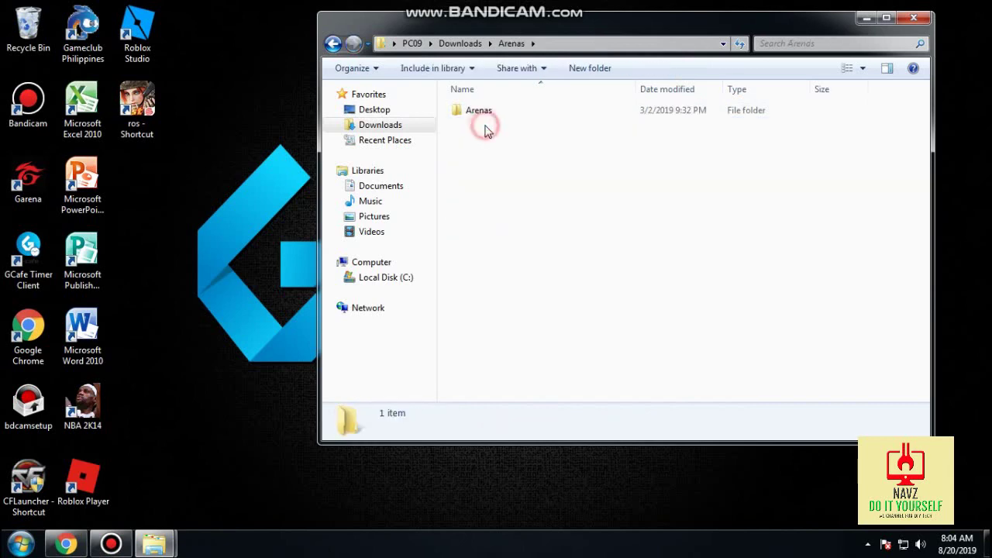
double_click(477, 111)
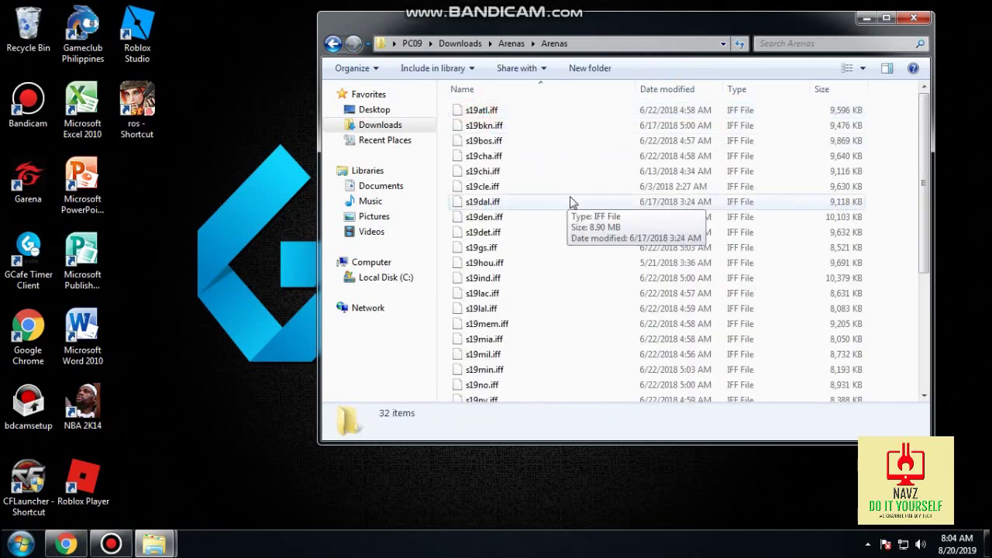
key("ctrl+a")
right_click(571, 199)
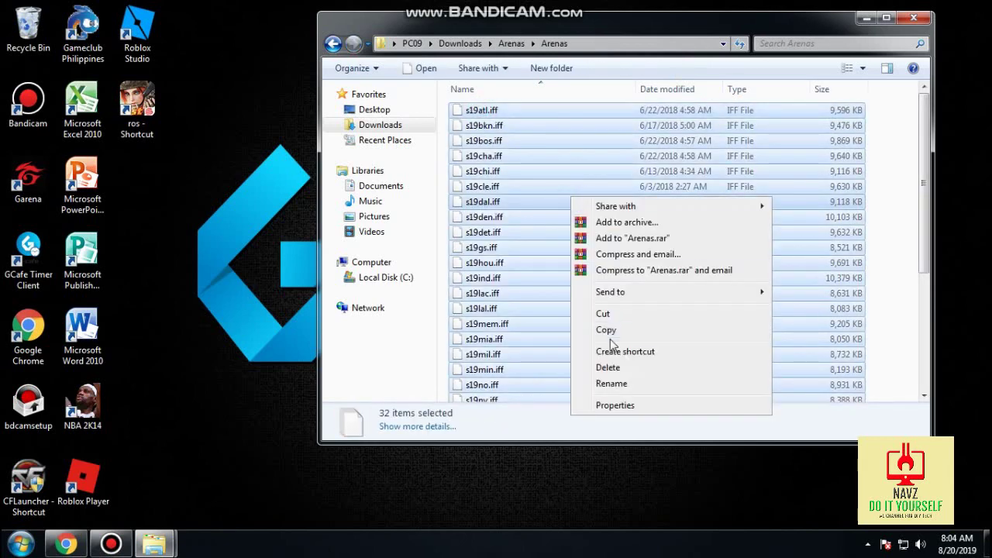
left_click(611, 331)
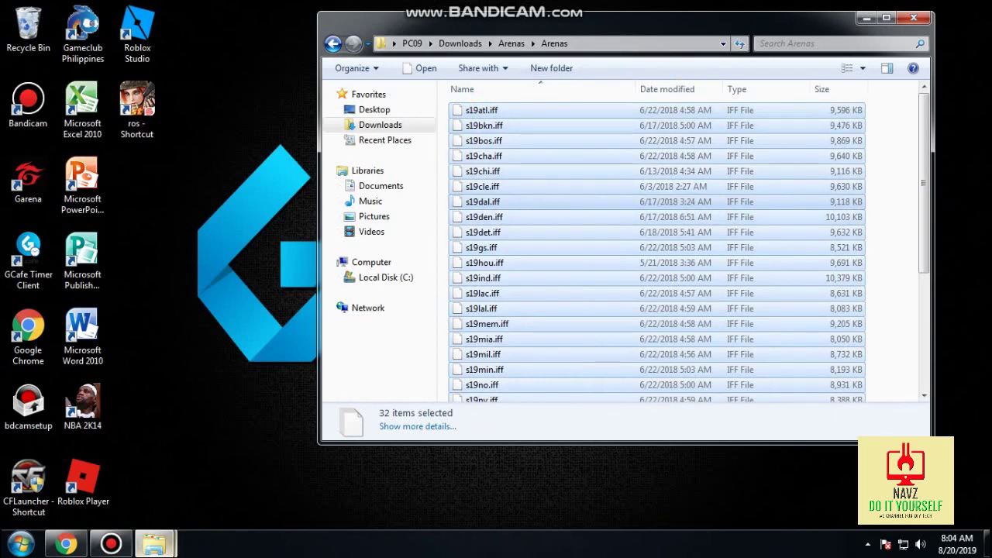
Step: Reopen the NBA 2K14 installation folder through the desktop shortcut's file location and paste the arena files into it
mouse_move(155, 544)
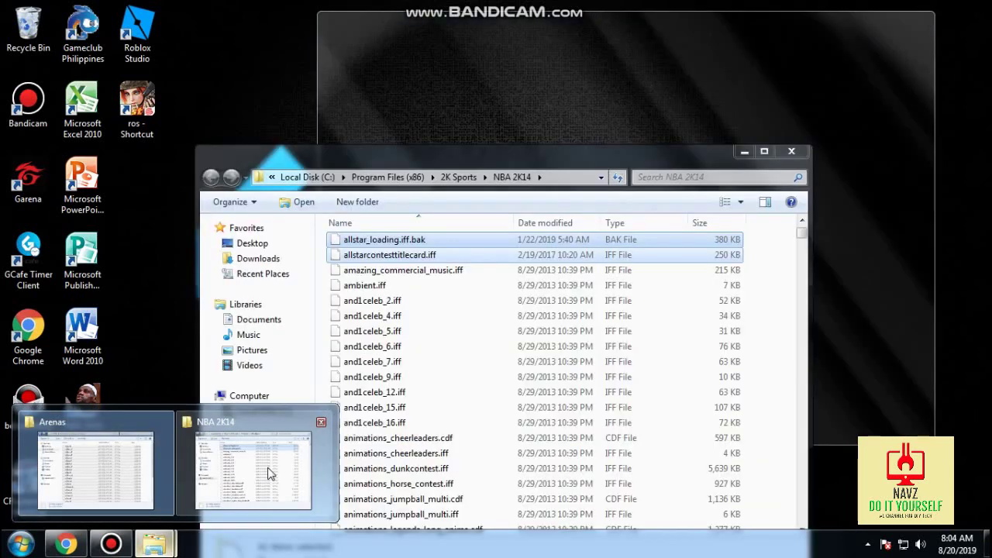
left_click(268, 471)
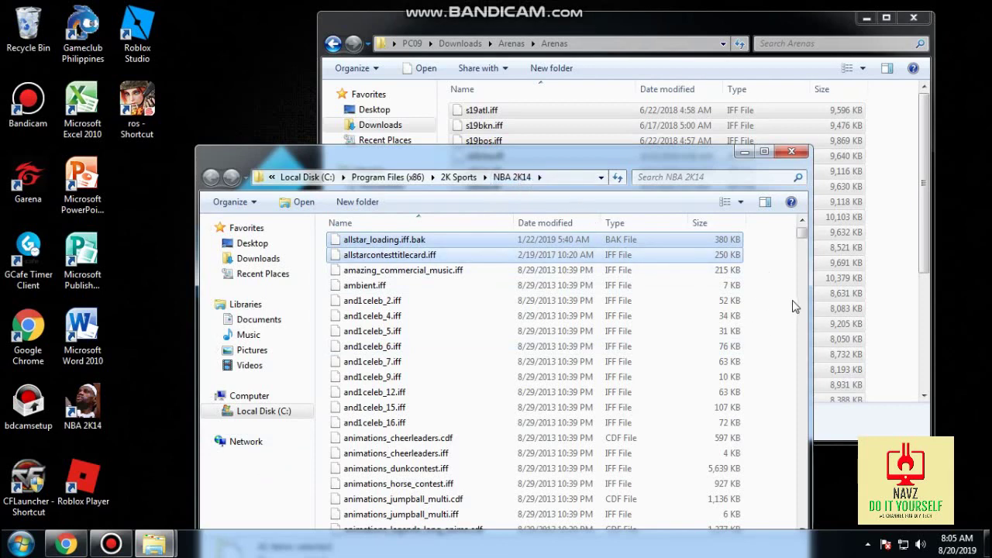
left_click(791, 151)
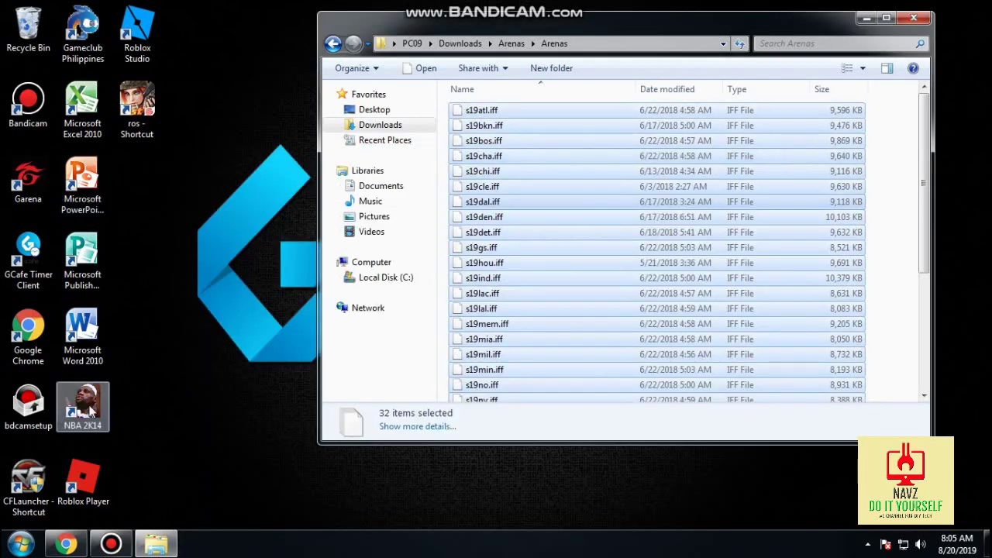
right_click(92, 411)
left_click(146, 108)
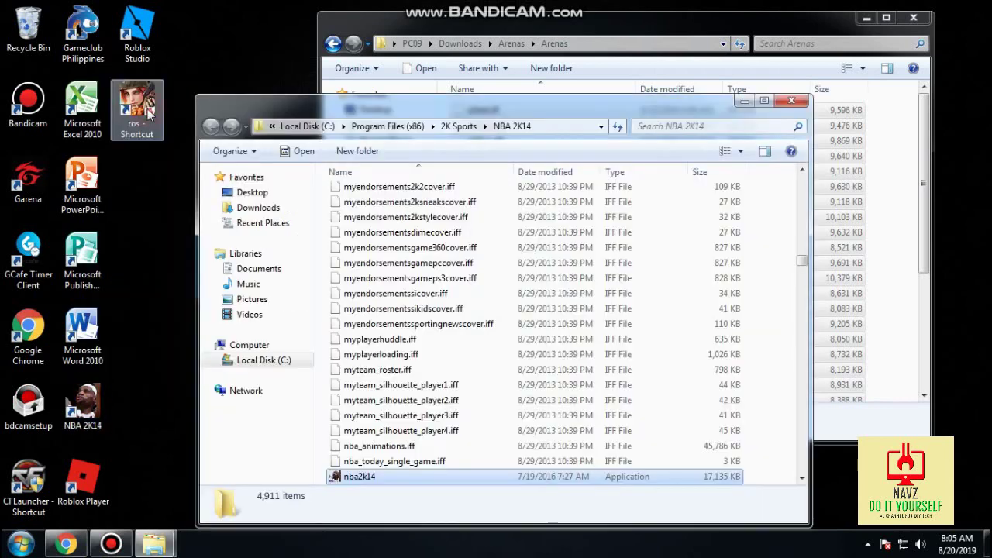
left_click(765, 198)
right_click(765, 198)
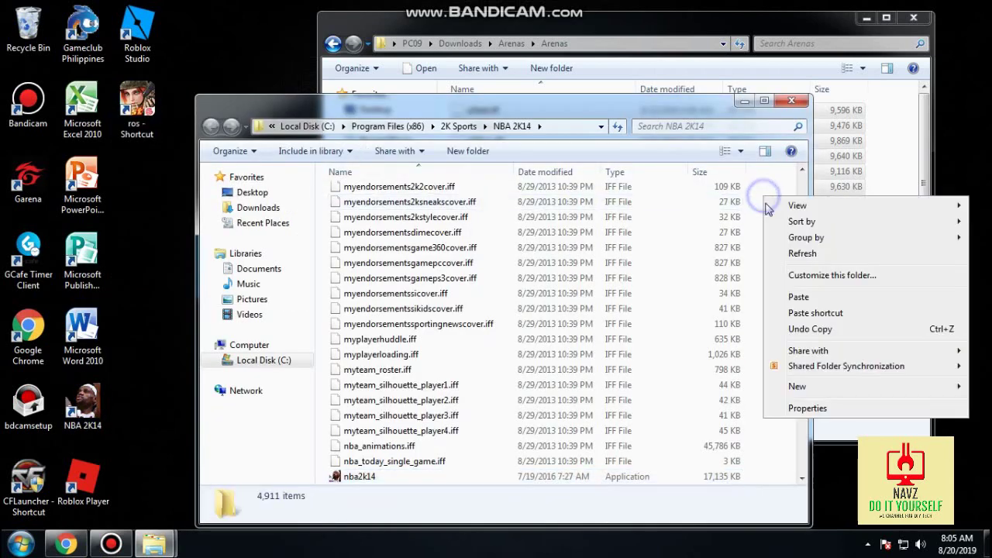
left_click(799, 298)
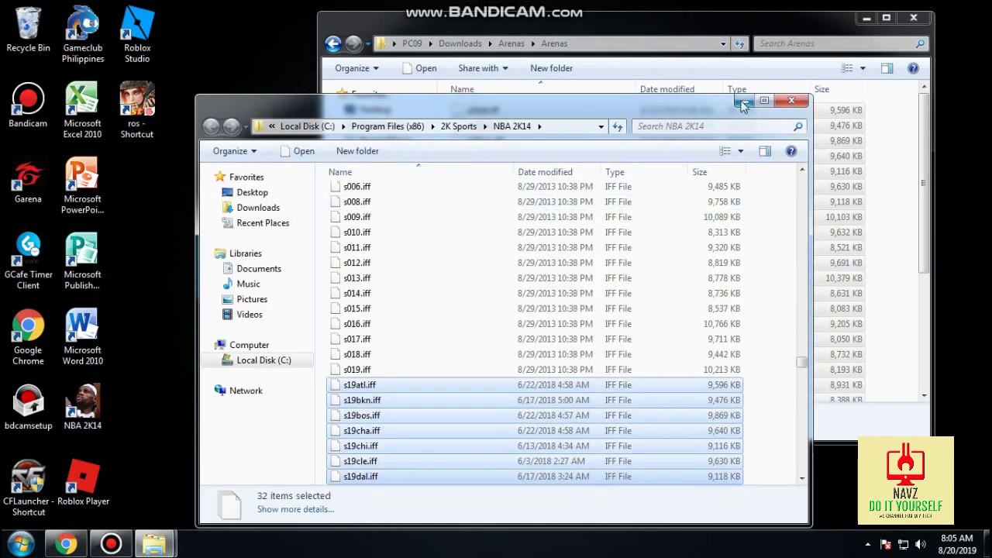
Step: Minimize the NBA 2K14 folder window, return to Downloads and extract the CFs #1 archive into its own CFs #1 folder
left_click(797, 102)
left_click(333, 45)
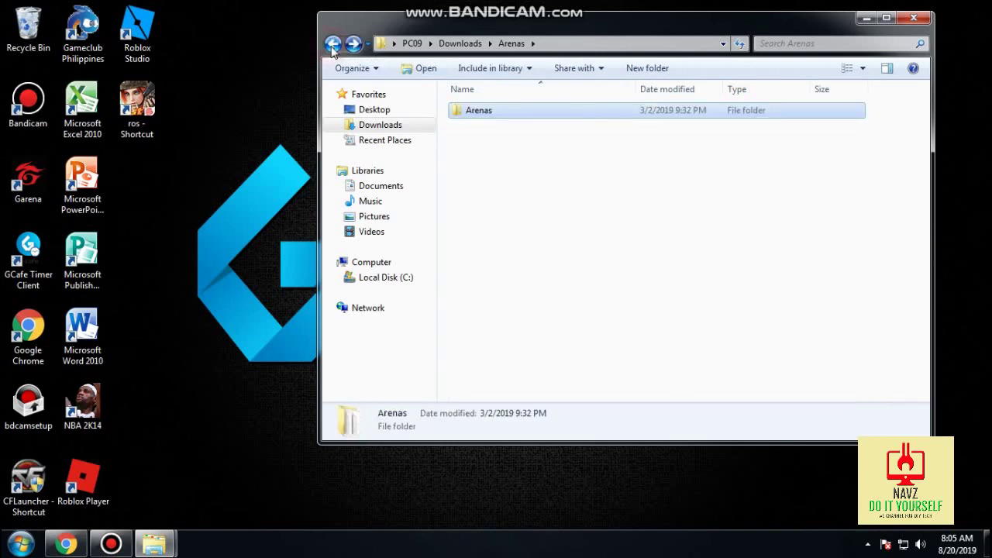
left_click(333, 44)
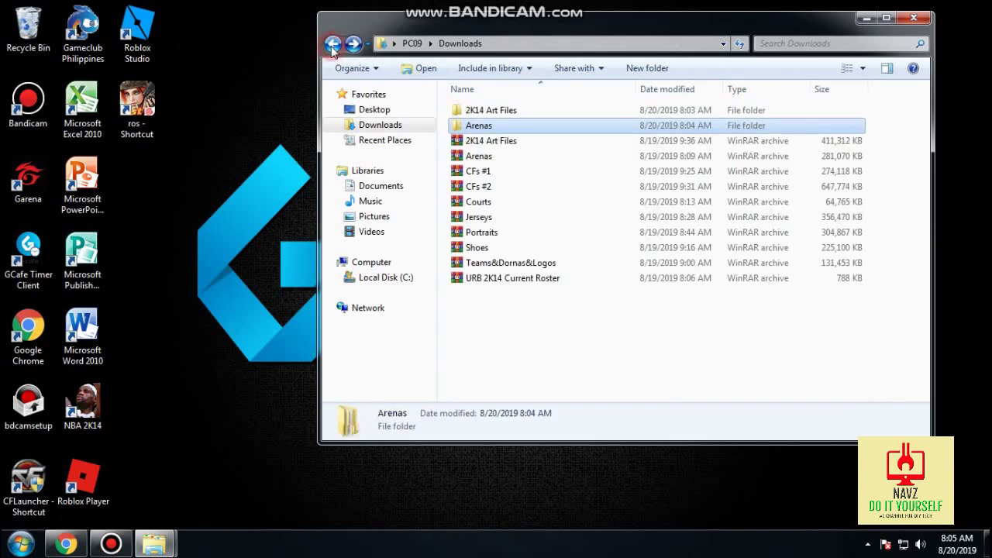
left_click(484, 171)
right_click(482, 171)
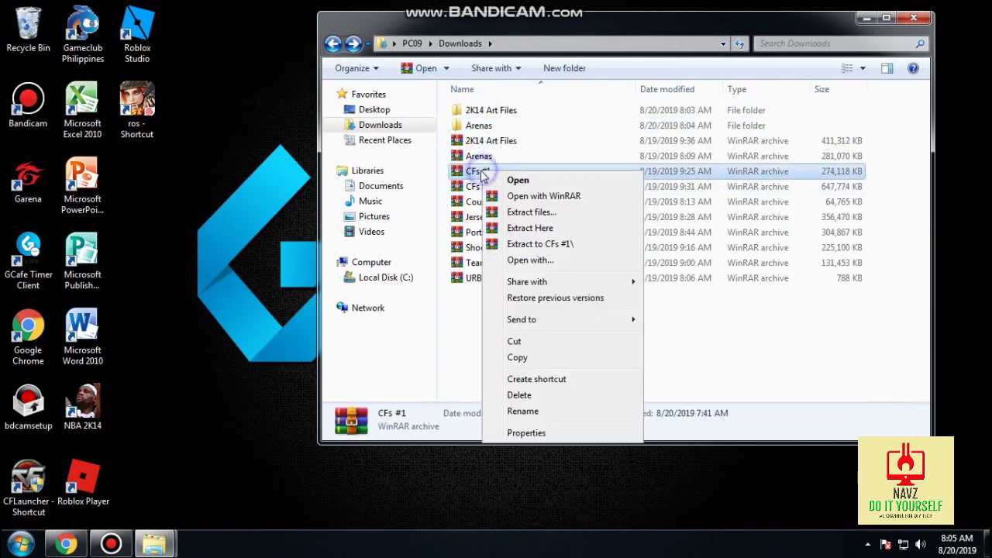
left_click(535, 244)
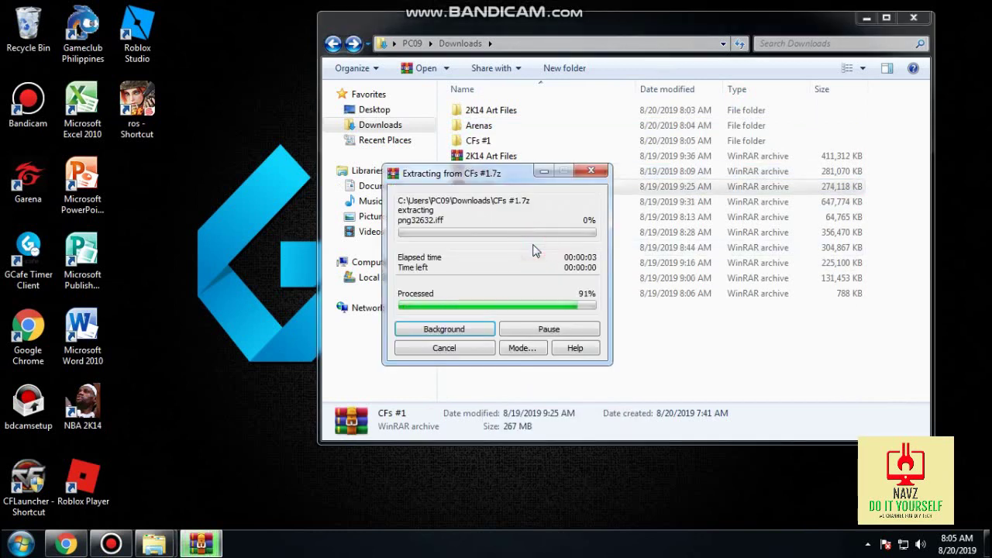
Step: Open the inner CFs #1 folder of the extracted archive and copy all of its files to the clipboard
double_click(490, 140)
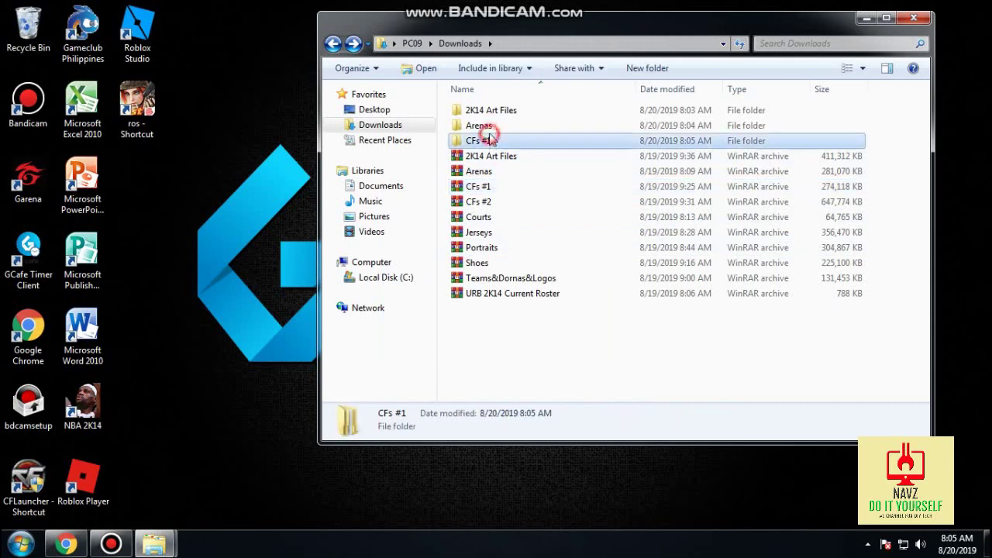
left_click(484, 111)
double_click(484, 111)
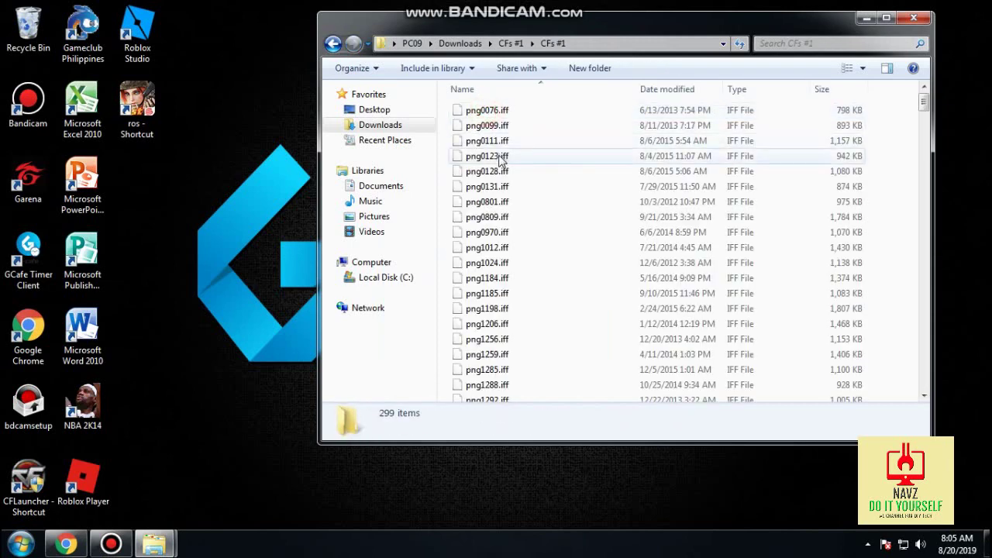
key("ctrl+a")
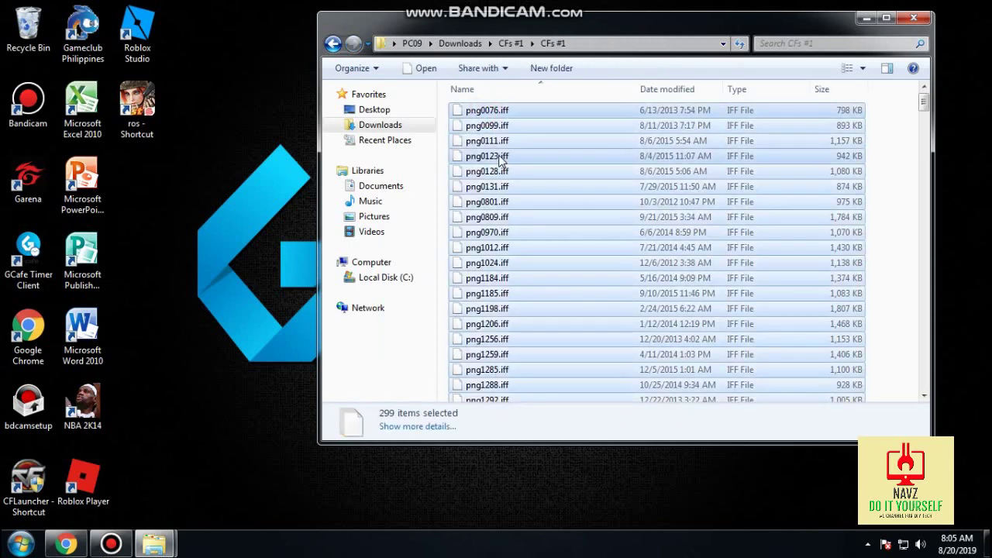
right_click(500, 158)
left_click(535, 288)
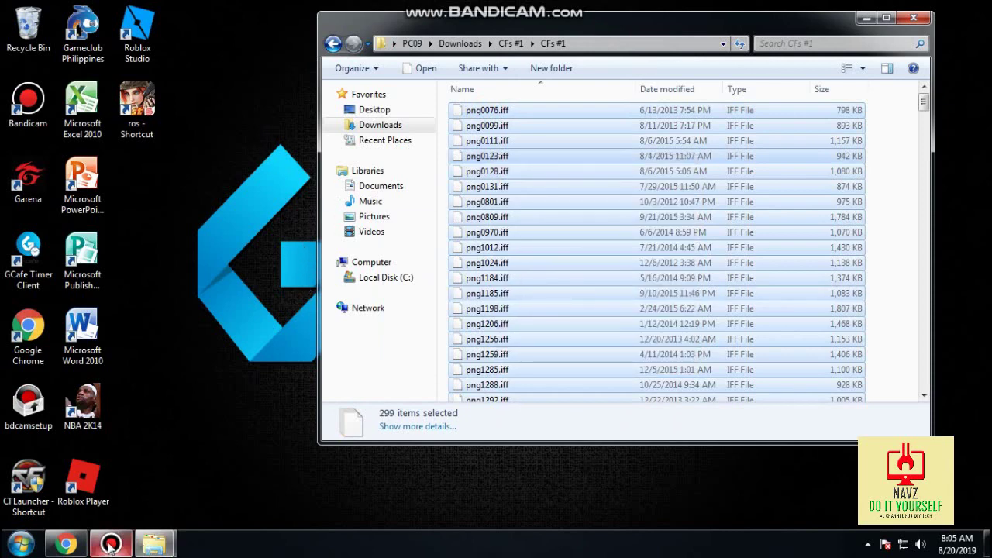
Step: Paste the CFs #1 files into the NBA 2K14 installation folder, copying and replacing for all conflicts
left_click(163, 543)
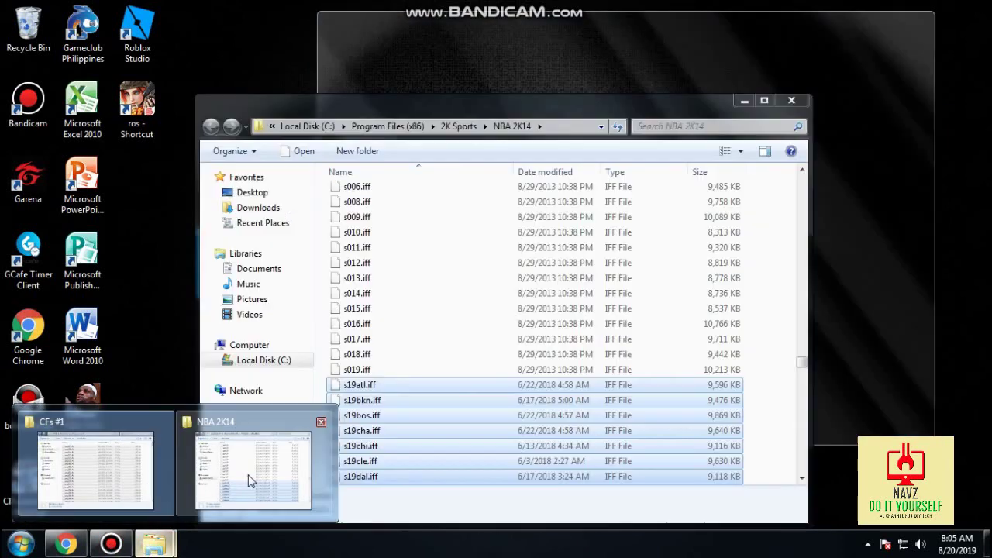
left_click(246, 478)
left_click(762, 247)
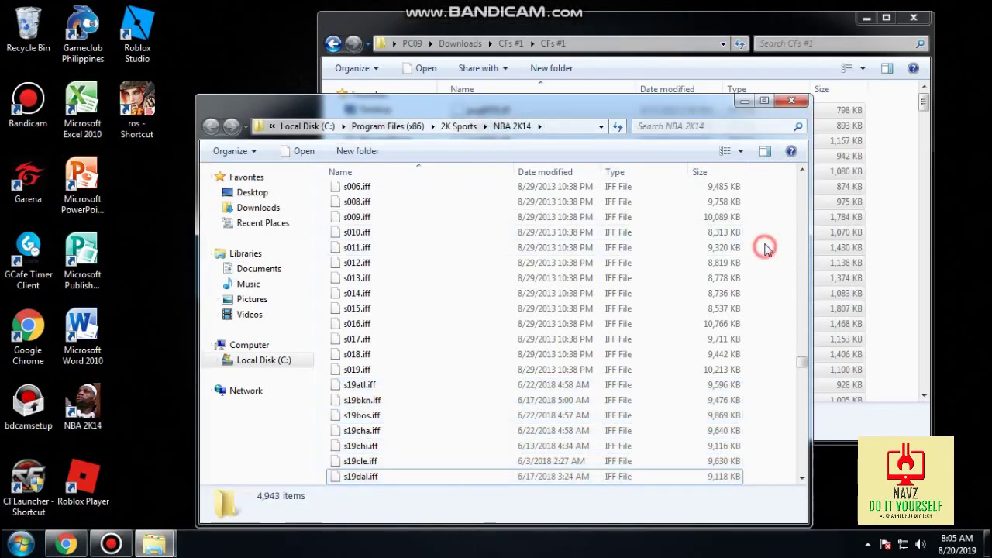
right_click(759, 234)
left_click(794, 335)
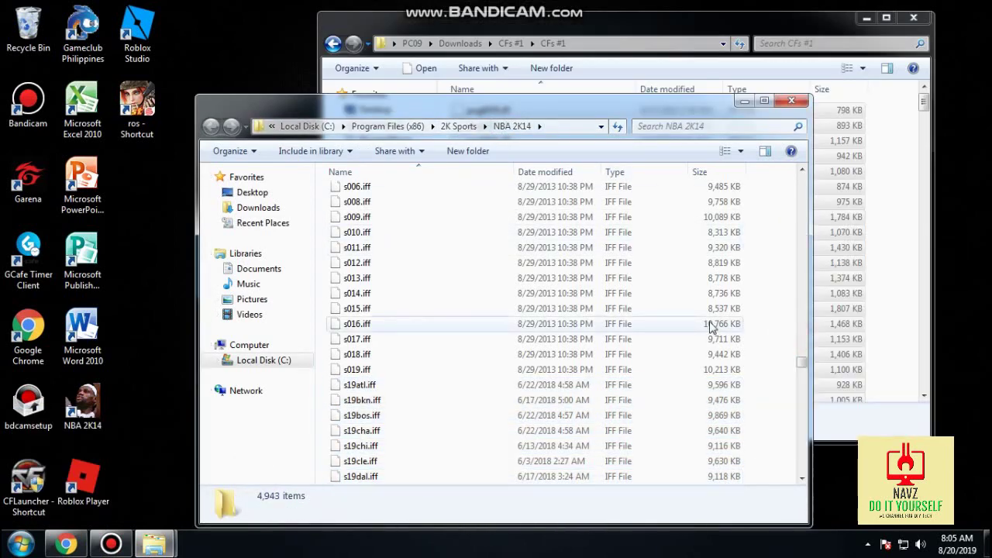
left_click(414, 413)
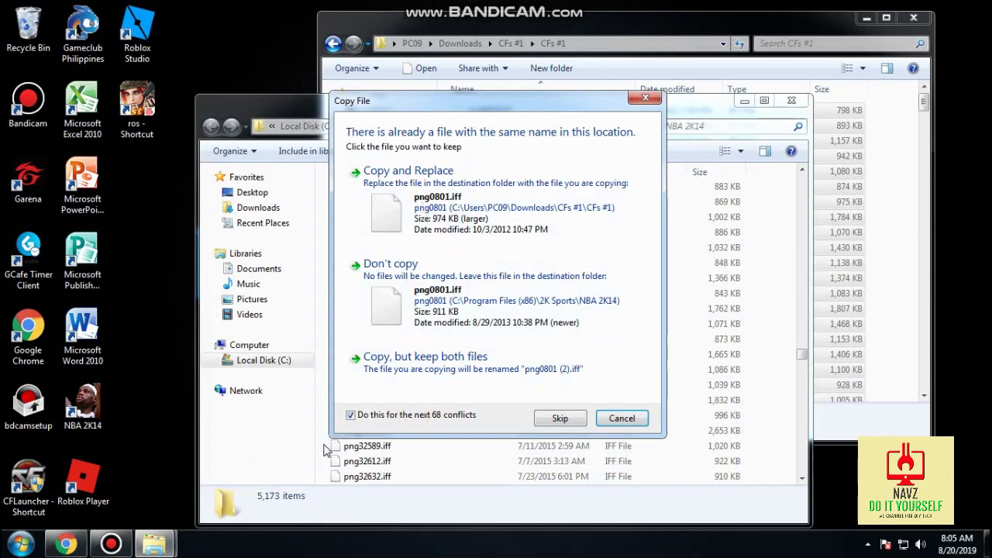
left_click(408, 206)
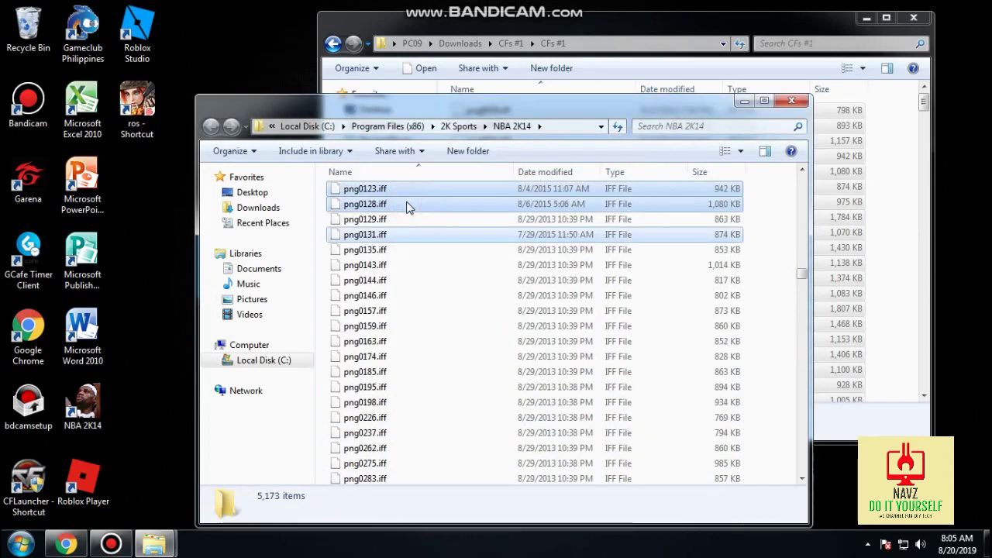
Step: Go back to Downloads and extract the CFs #2 archive into its own CFs #2 folder
left_click(622, 24)
left_click(333, 44)
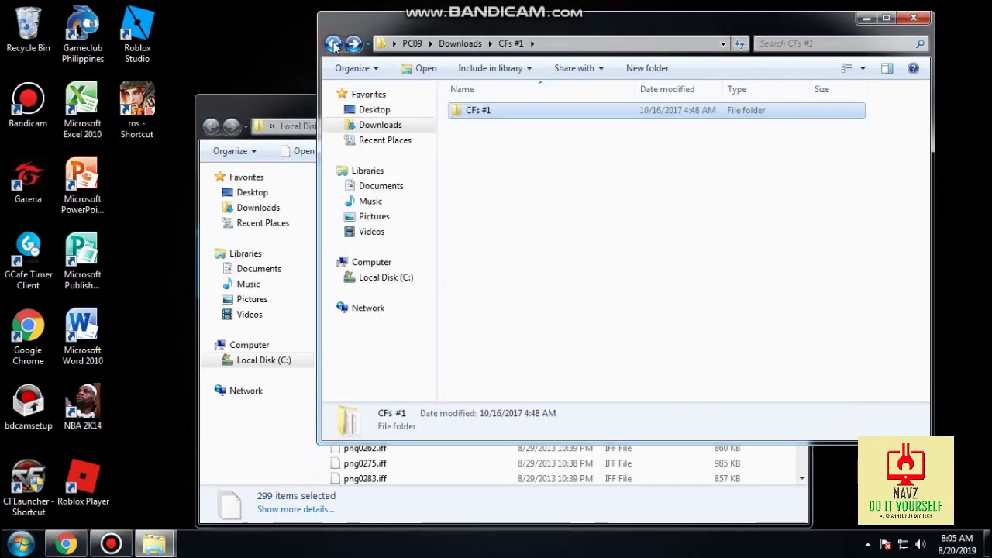
left_click(333, 43)
left_click(483, 202)
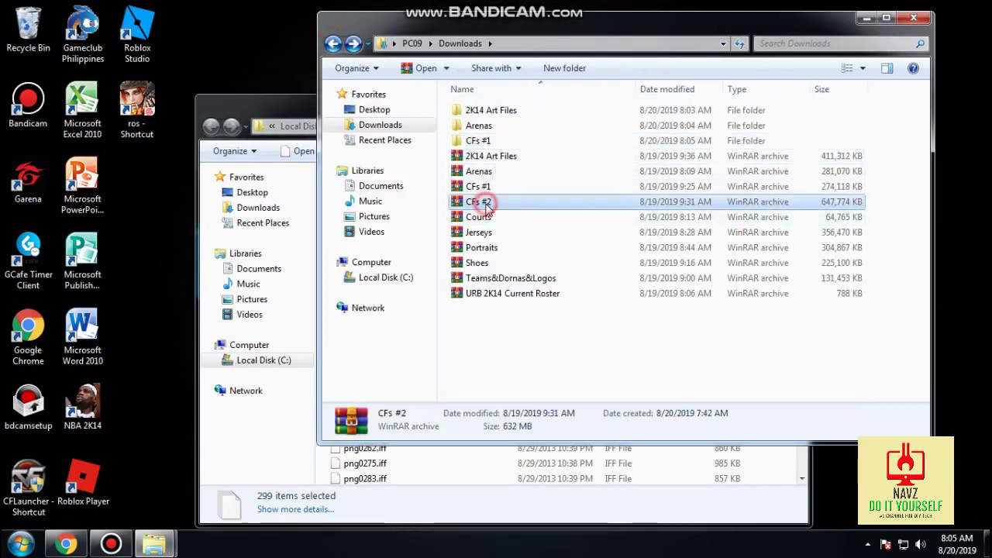
right_click(487, 203)
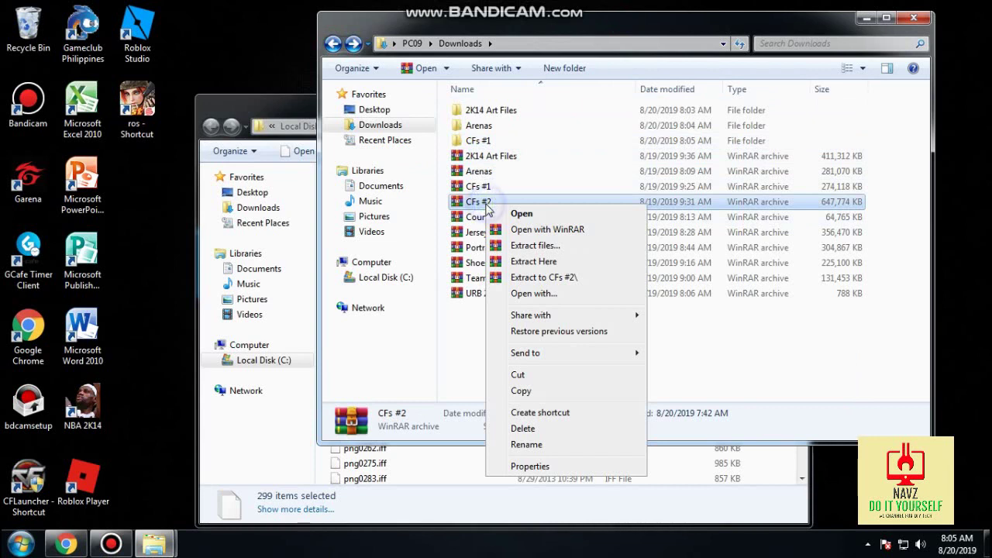
left_click(548, 278)
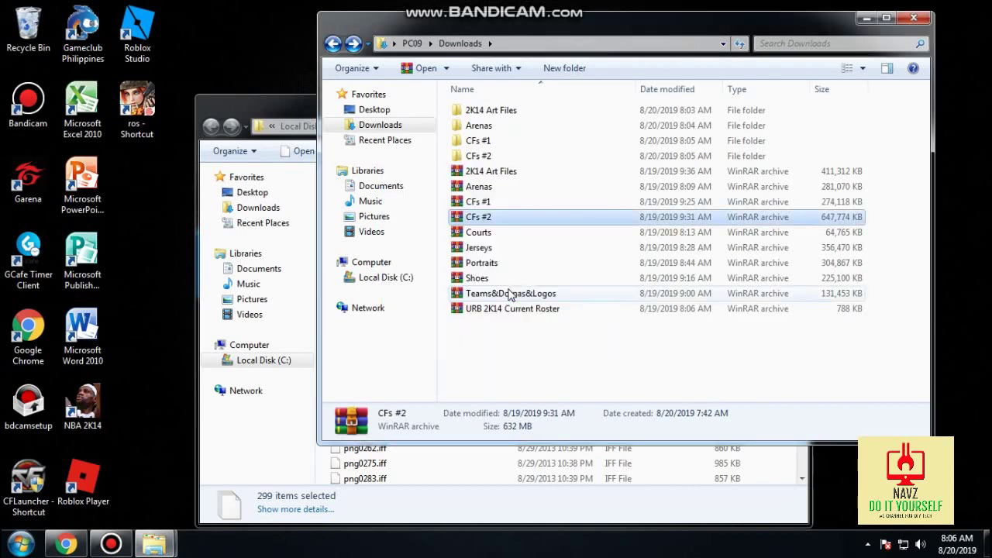
Step: Open the inner CFs #2 folder of the extracted archive and copy all of its files to the clipboard
double_click(485, 157)
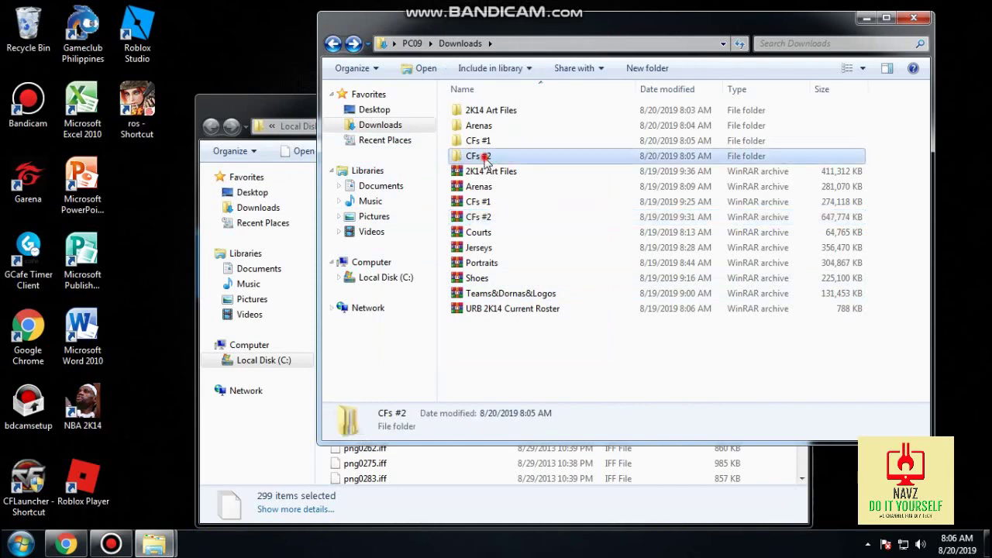
double_click(487, 113)
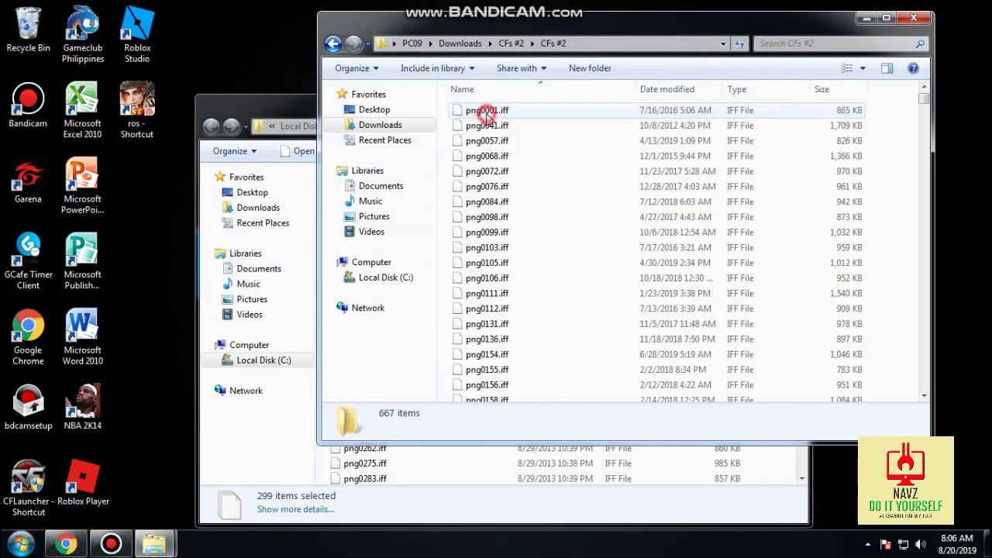
key("ctrl+a")
right_click(562, 187)
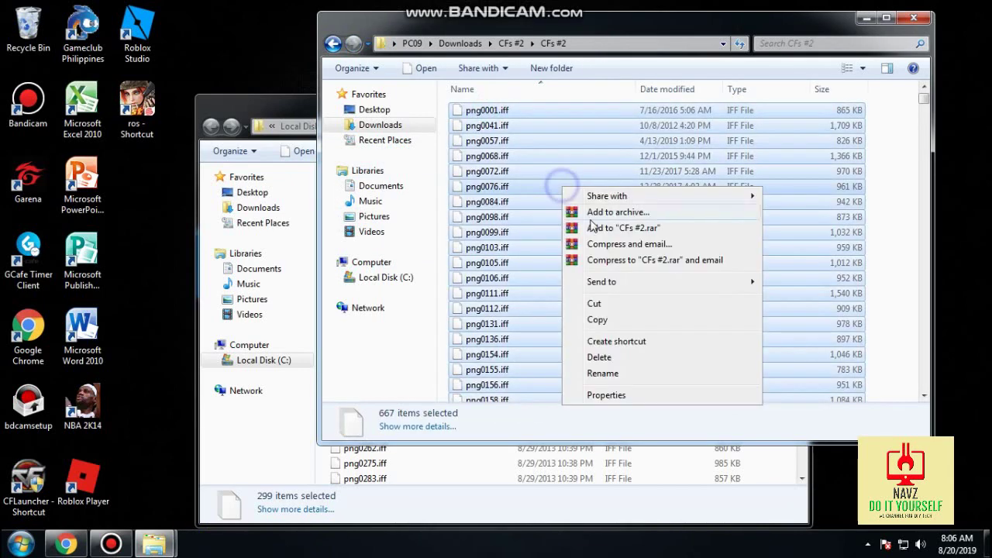
left_click(595, 320)
Step: Paste the CFs #2 files into the NBA 2K14 installation folder, copying and replacing for all conflicts
left_click(298, 111)
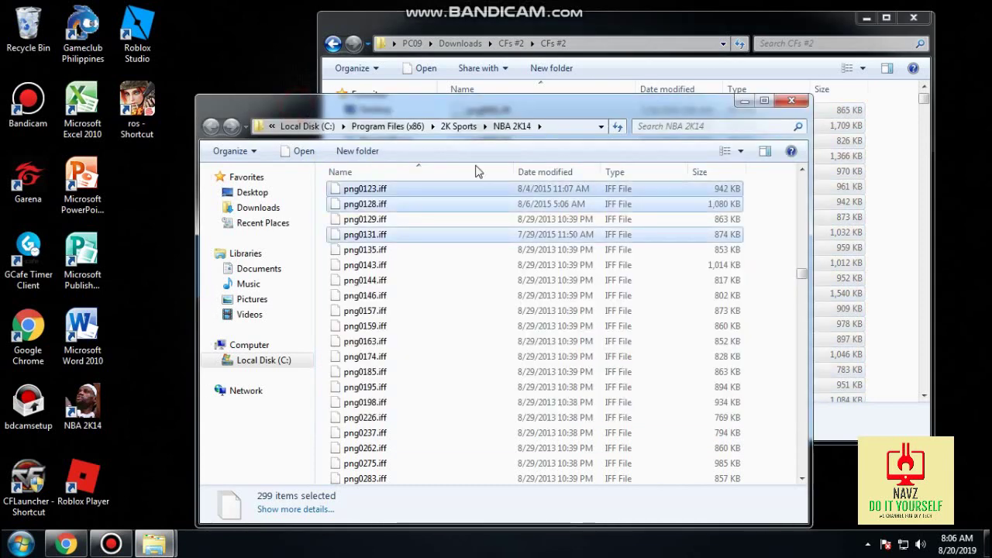
left_click(767, 289)
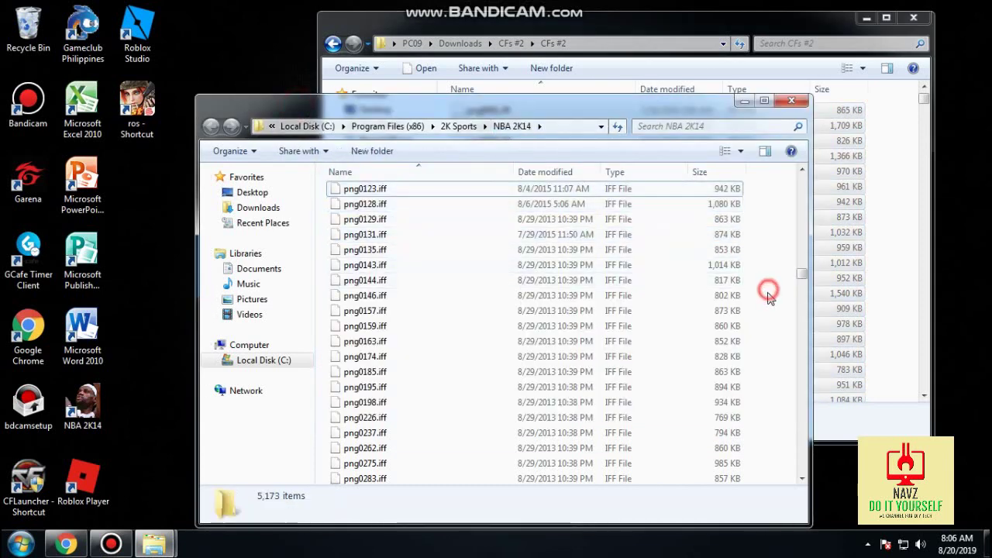
right_click(768, 297)
left_click(803, 397)
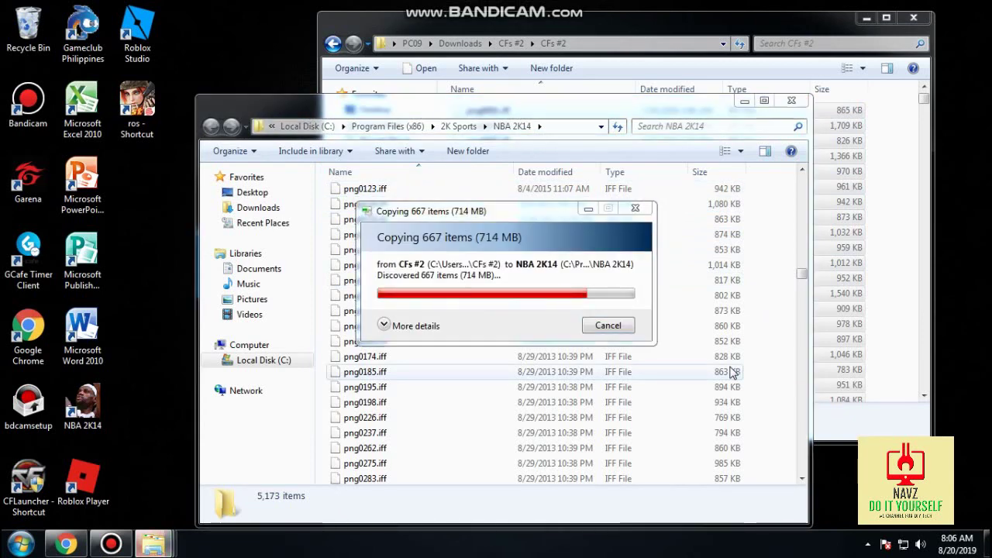
left_click(351, 415)
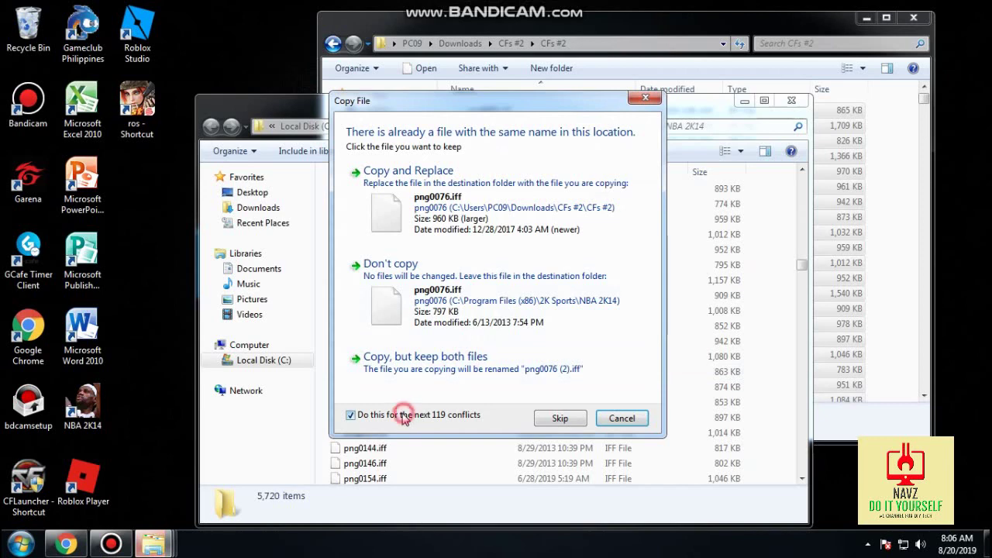
left_click(410, 180)
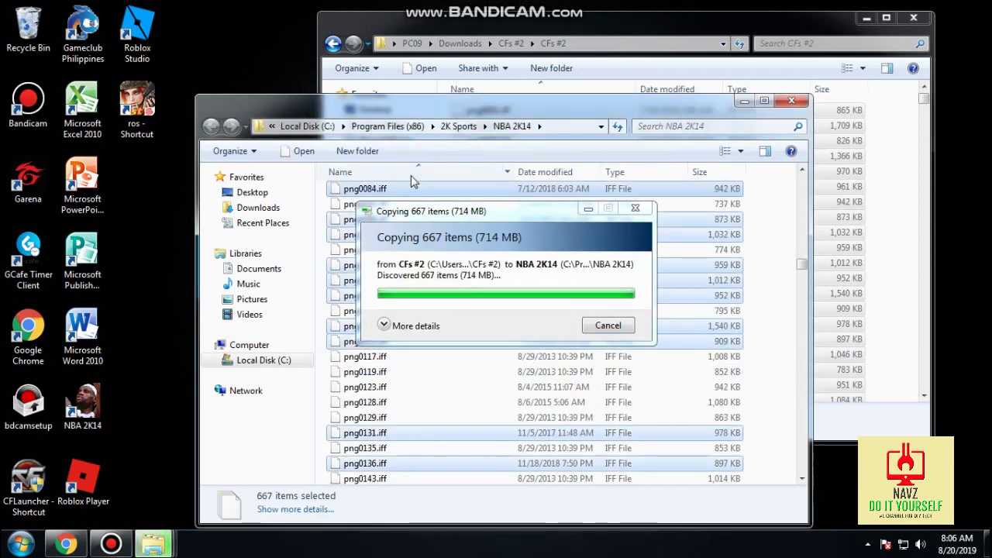
Step: Return to Downloads and extract the Courts archive into its own Courts folder
left_click(591, 17)
left_click(333, 44)
left_click(333, 44)
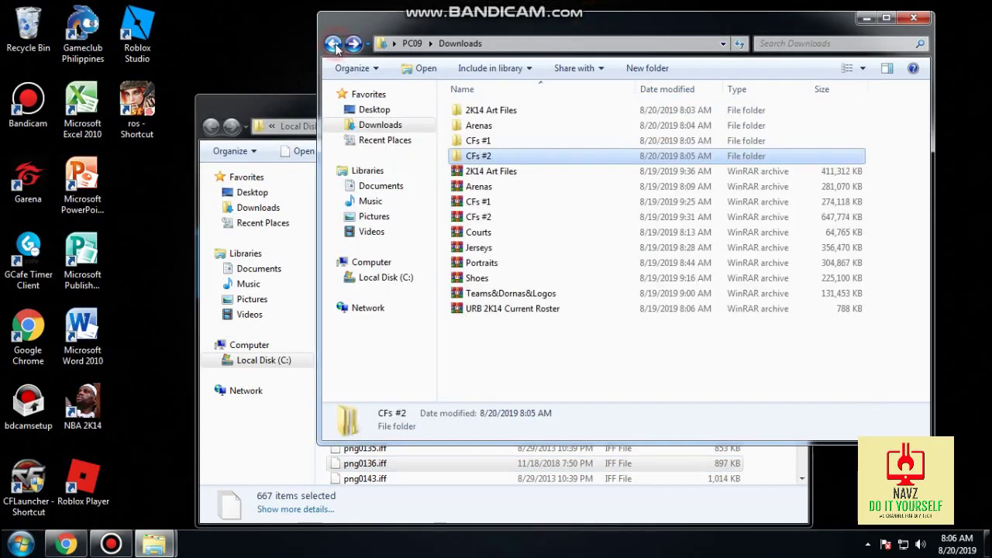
right_click(486, 234)
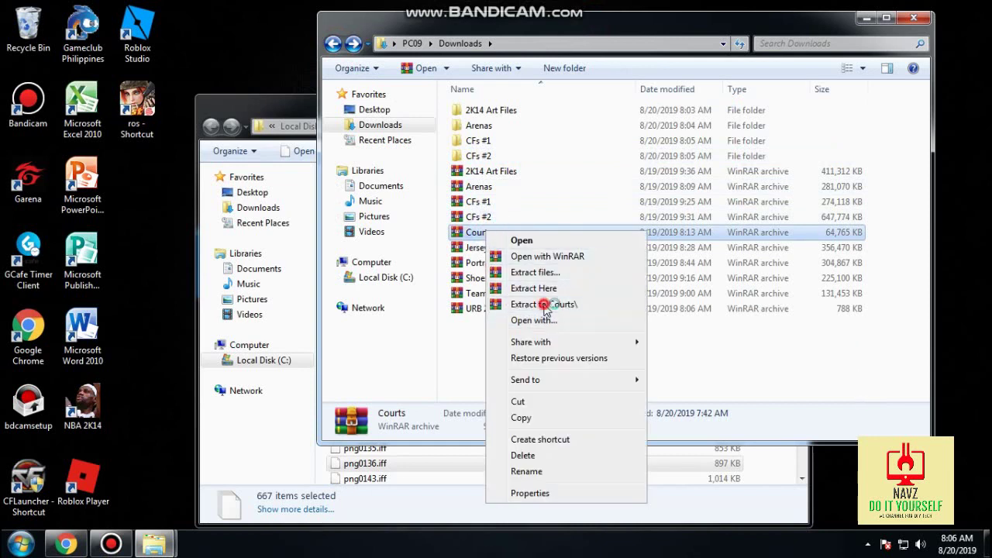
left_click(546, 306)
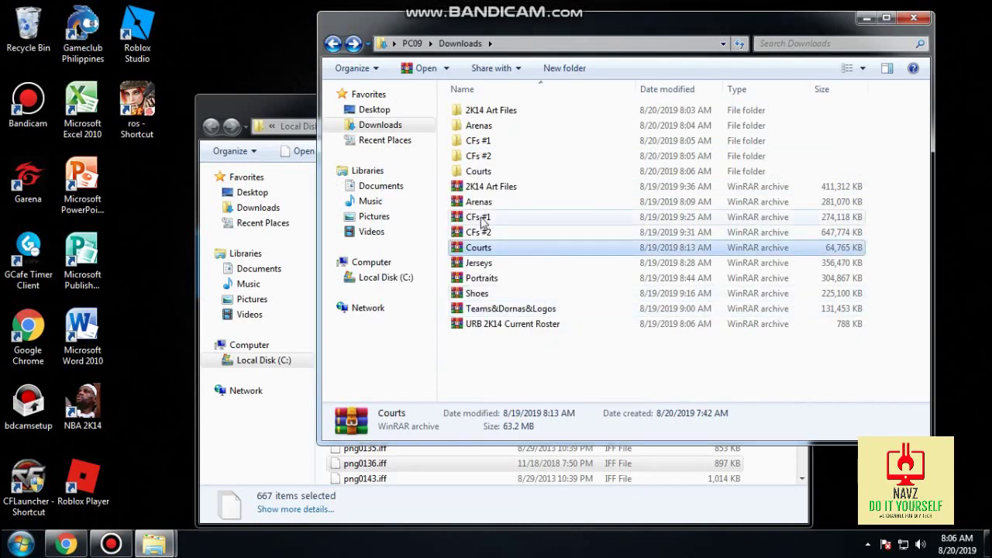
Step: Open the inner Courts folder of the extracted archive and copy all of its files to the clipboard
double_click(488, 171)
left_click(485, 113)
double_click(485, 113)
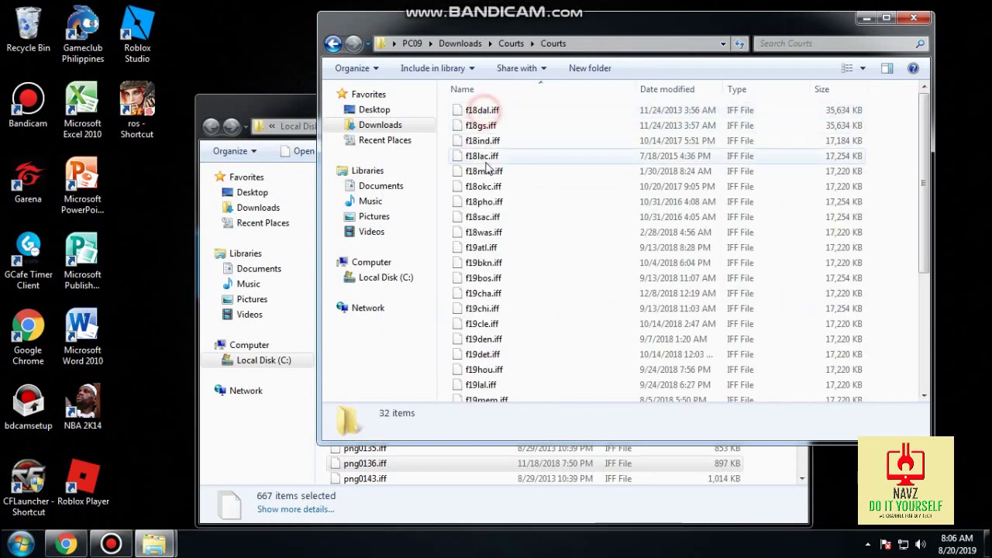
key("ctrl+a")
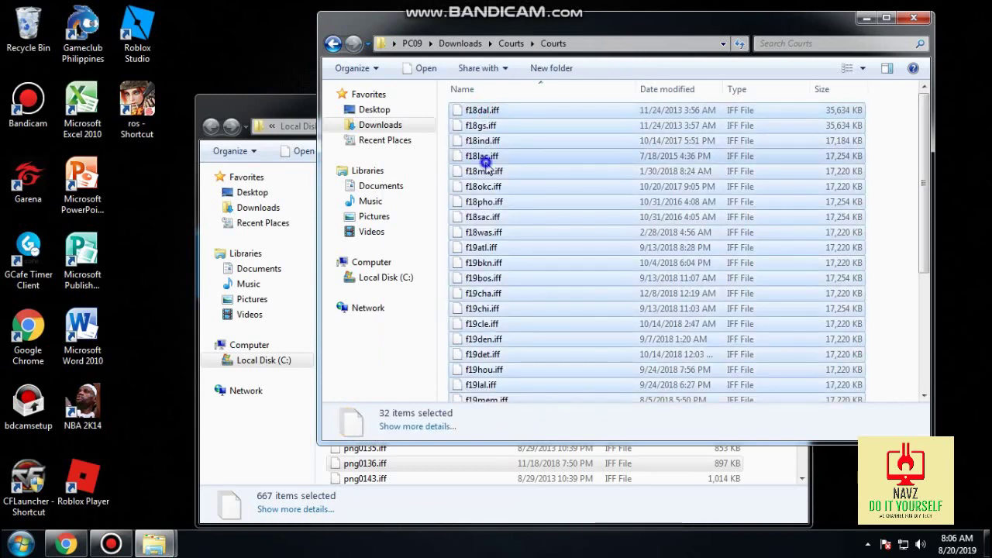
right_click(487, 166)
left_click(524, 296)
Step: Paste the Courts files into the NBA 2K14 installation folder
left_click(251, 102)
right_click(781, 270)
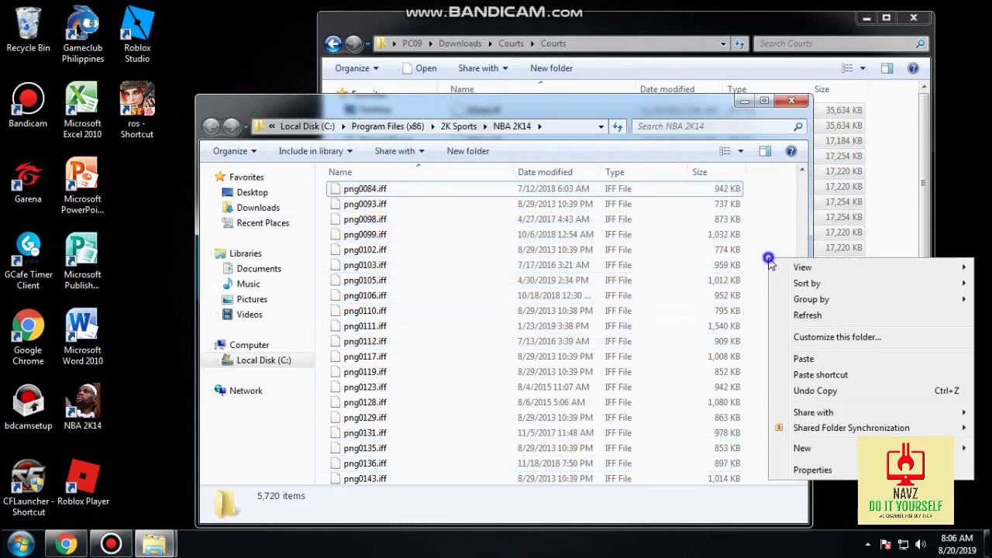
left_click(807, 356)
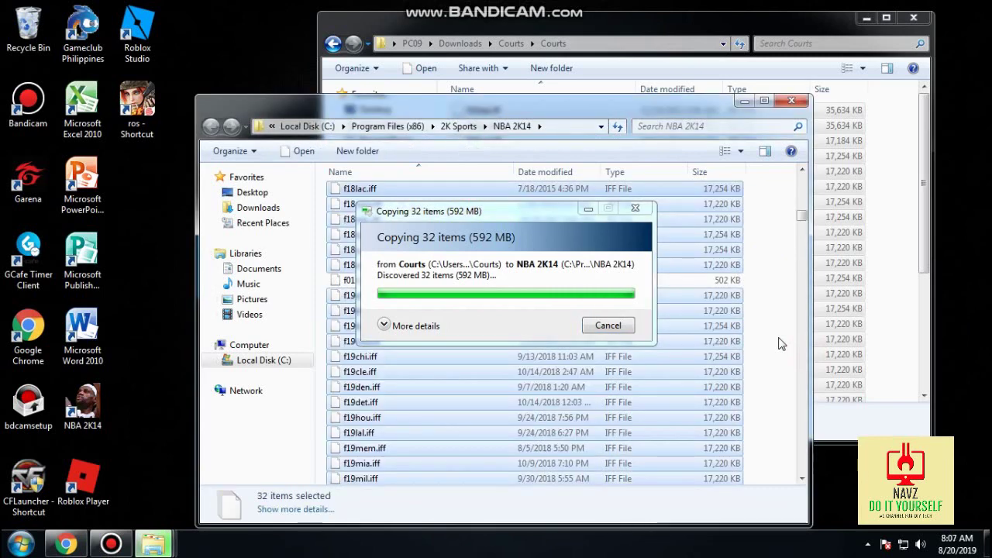
Step: Return to Downloads and extract the Jerseys archive into its own Jerseys folder
left_click(628, 49)
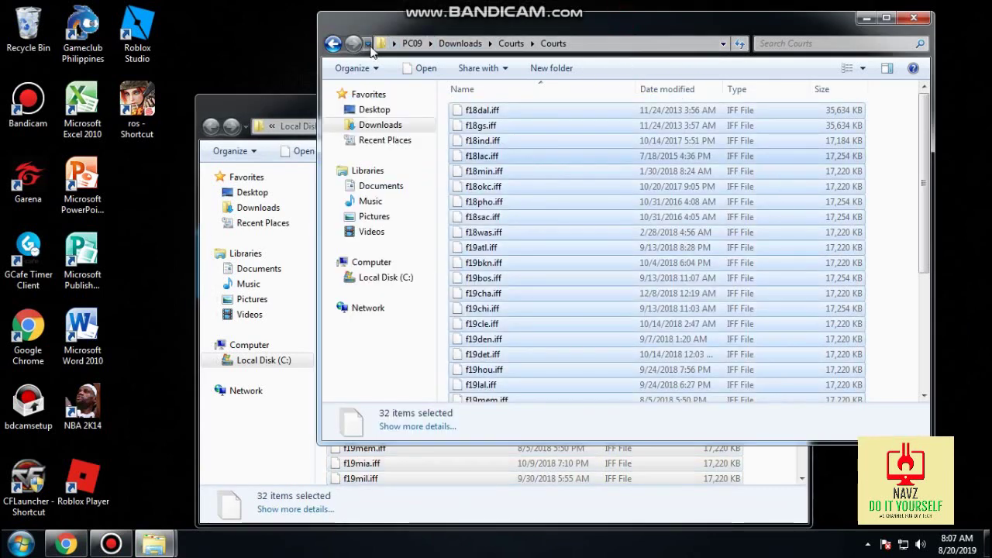
left_click(332, 43)
left_click(332, 44)
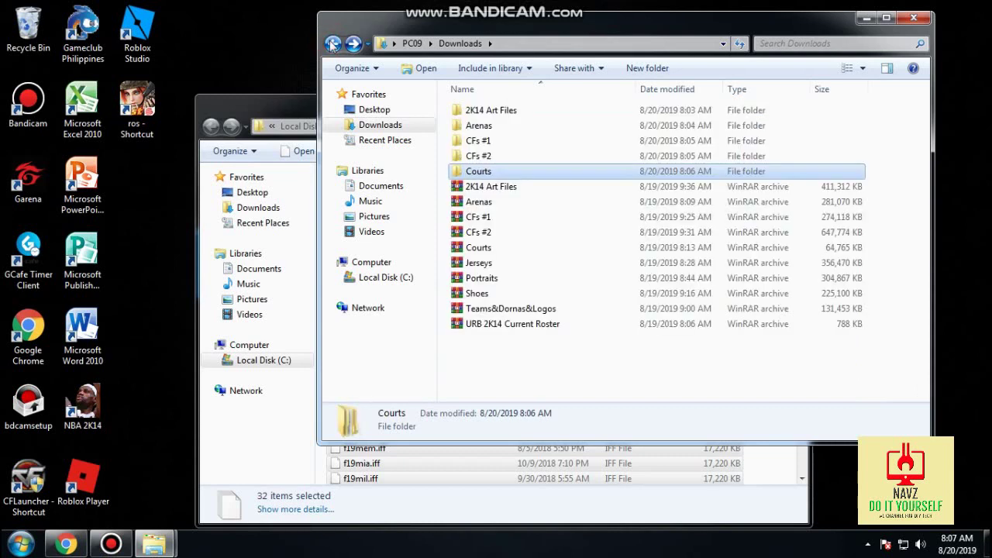
left_click(482, 266)
right_click(481, 261)
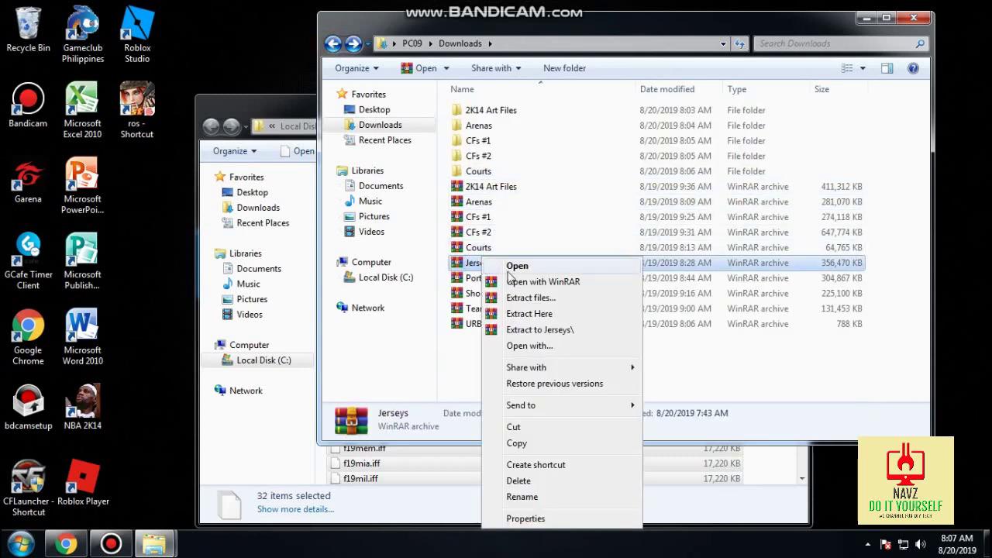
left_click(533, 329)
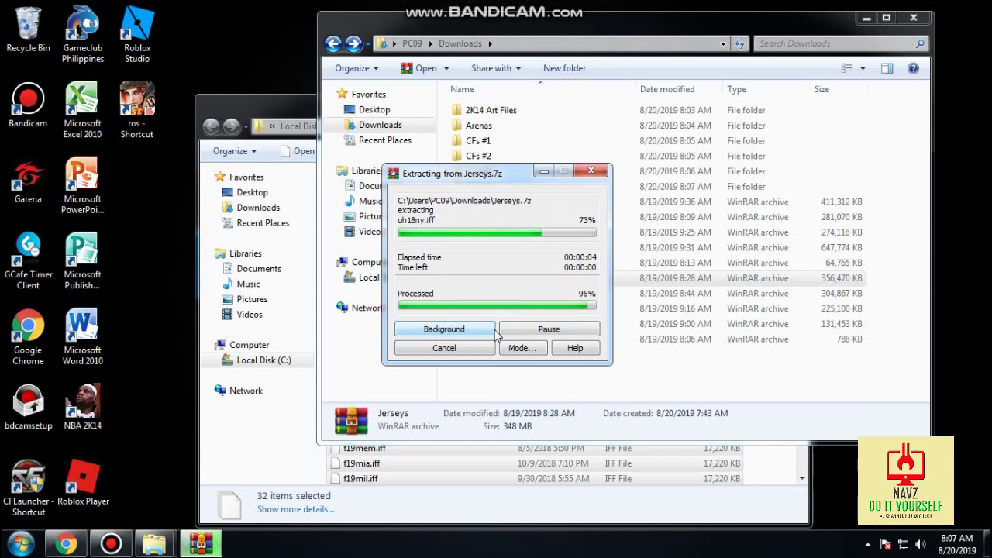
Step: Open the inner Jerseys folder of the extracted archive and copy all of its files to the clipboard
double_click(479, 186)
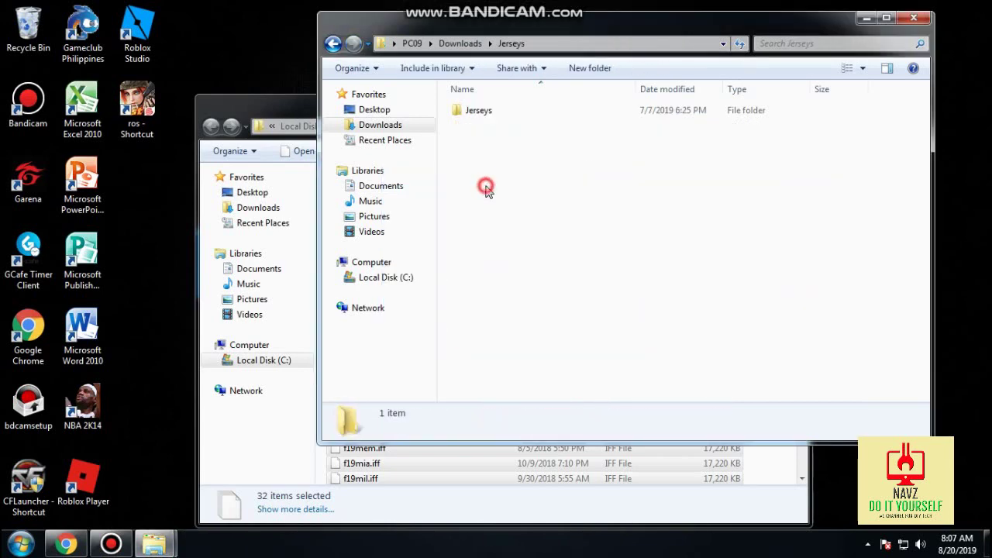
double_click(478, 111)
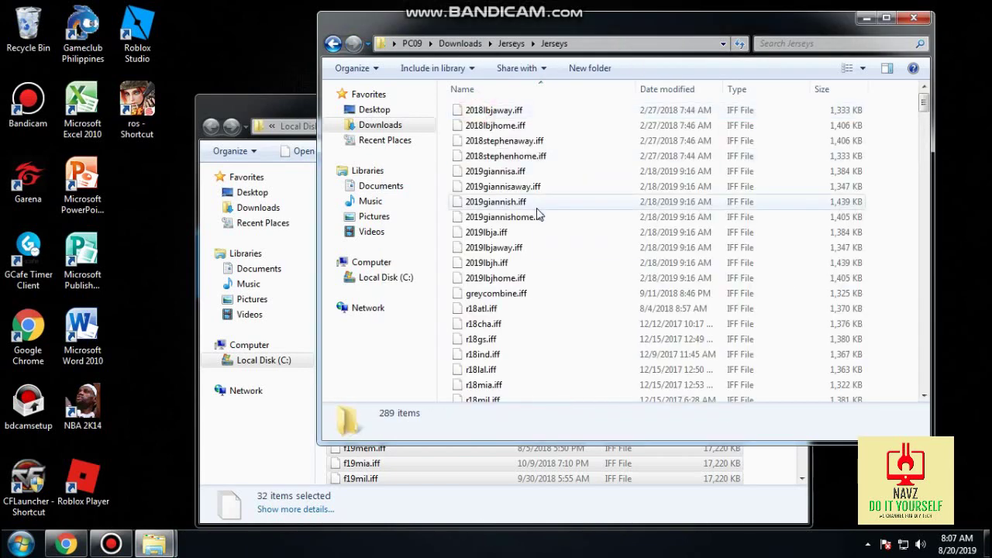
key("ctrl+a")
right_click(538, 211)
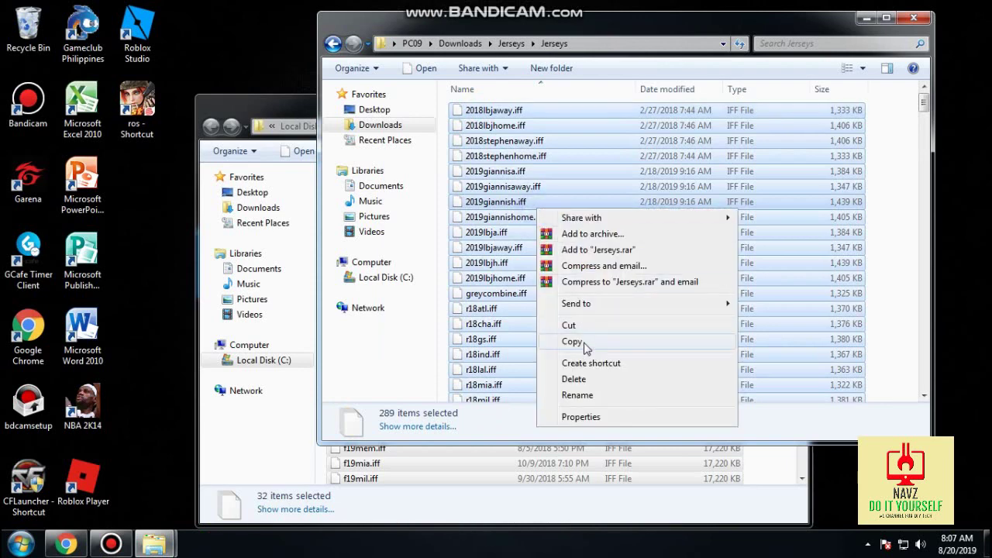
left_click(581, 341)
Step: Paste the Jerseys files into the NBA 2K14 installation folder
left_click(260, 102)
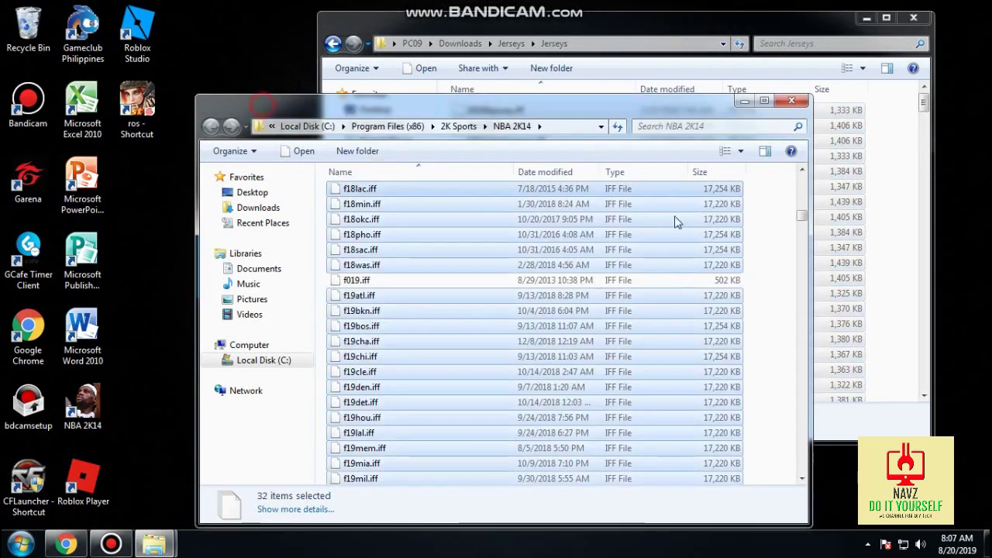
right_click(764, 251)
left_click(797, 344)
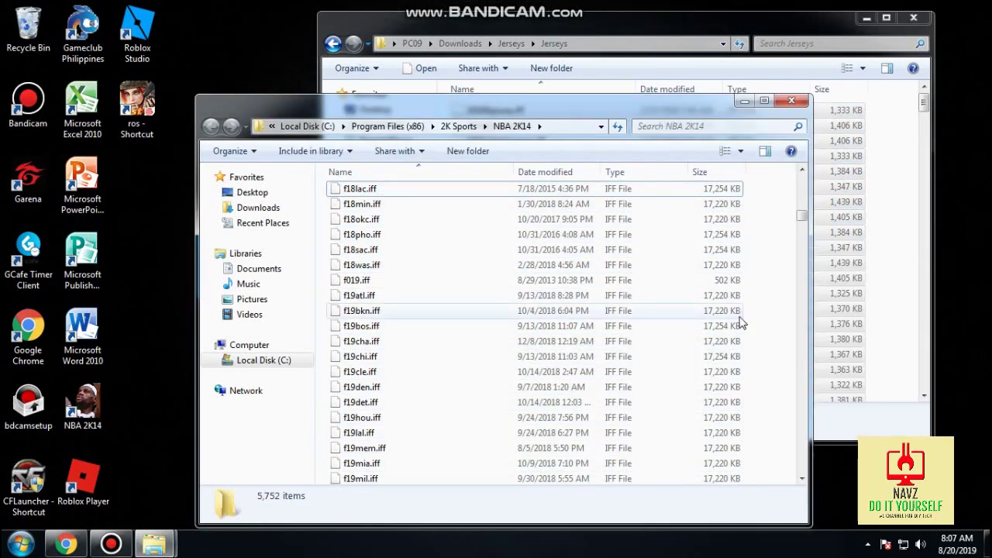
Step: Return to Downloads and extract the Portraits archive into its own Portraits folder
left_click(563, 25)
left_click(333, 43)
left_click(332, 44)
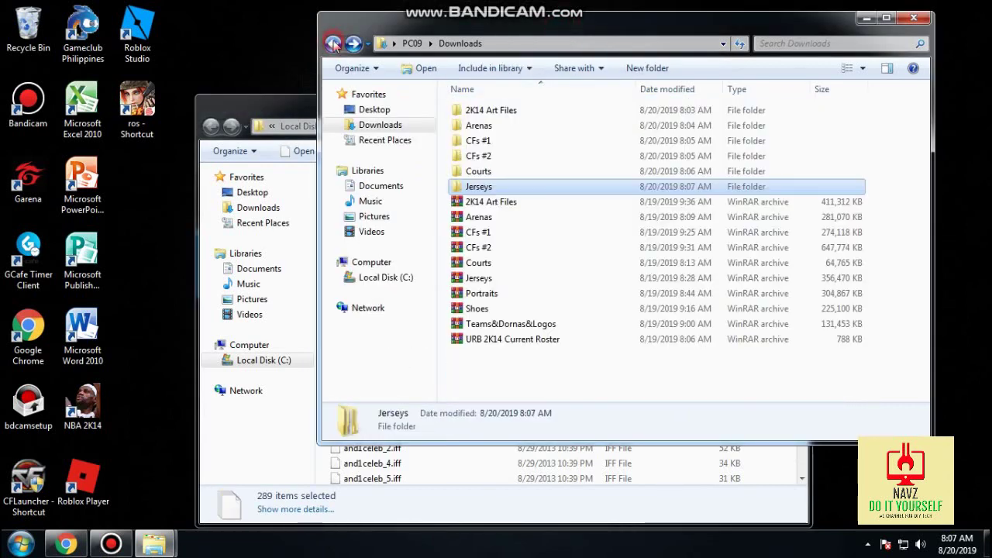
left_click(482, 294)
right_click(483, 293)
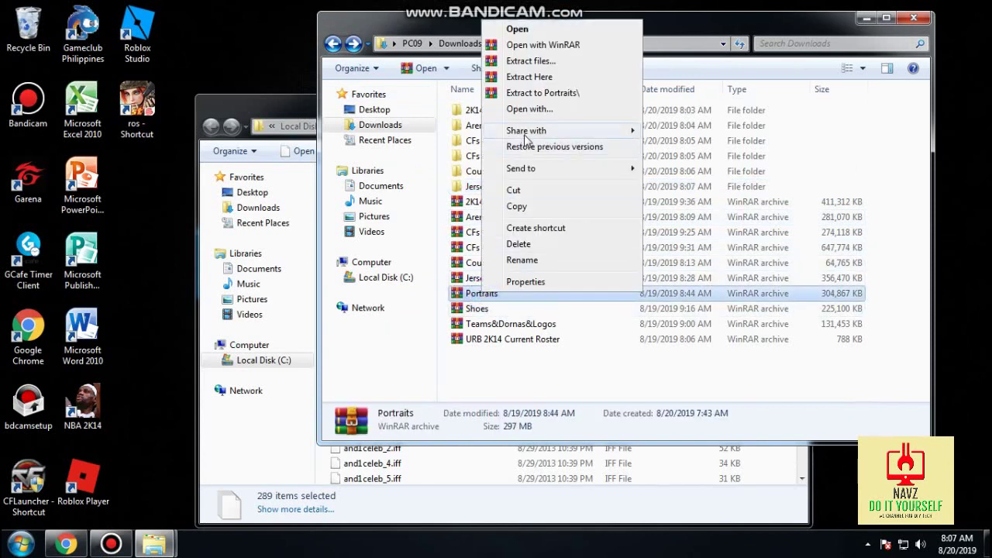
left_click(535, 93)
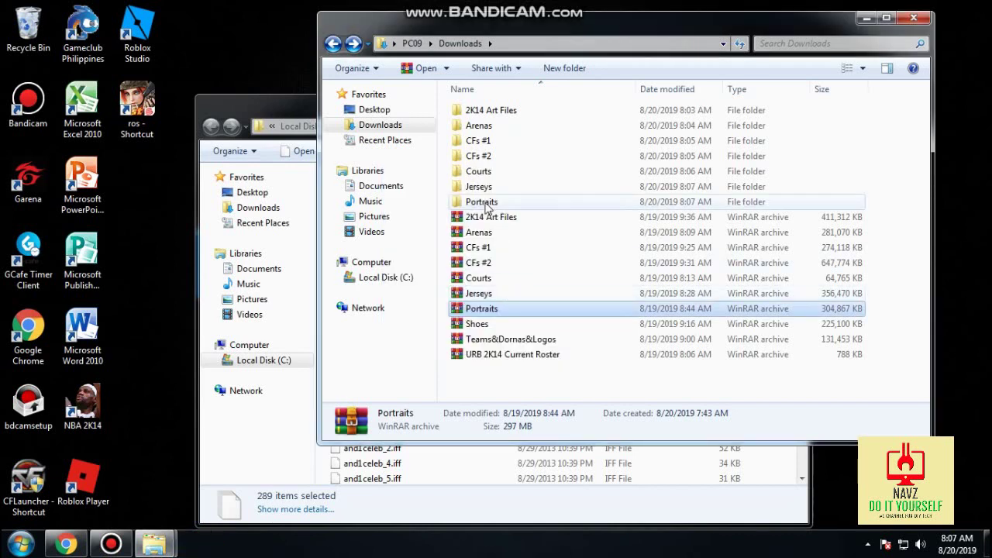
Step: Open the inner Portraits folder and copy portrait.cdf and portrait.iff to the clipboard
double_click(489, 203)
left_click(481, 112)
double_click(481, 112)
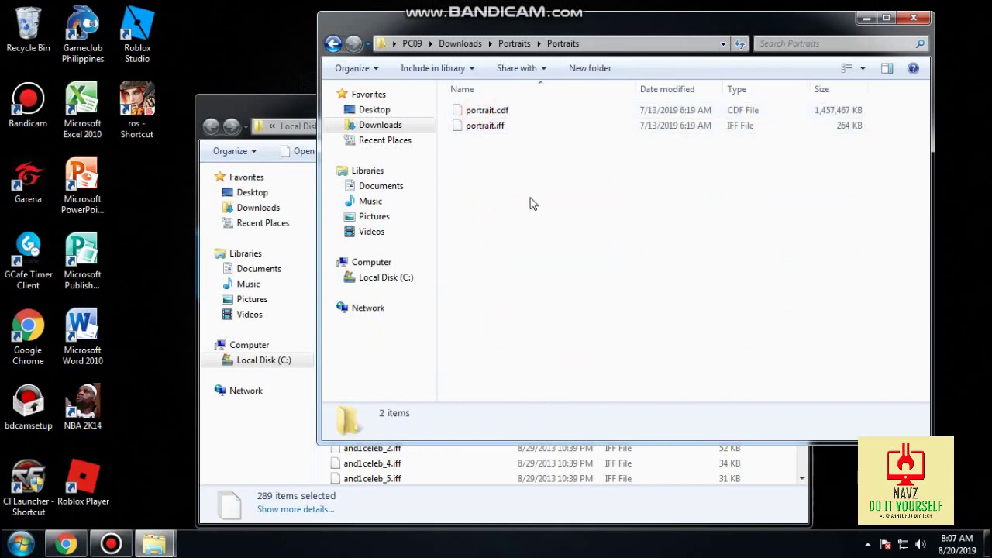
left_click_drag(531, 200, 473, 111)
right_click(477, 118)
left_click(540, 253)
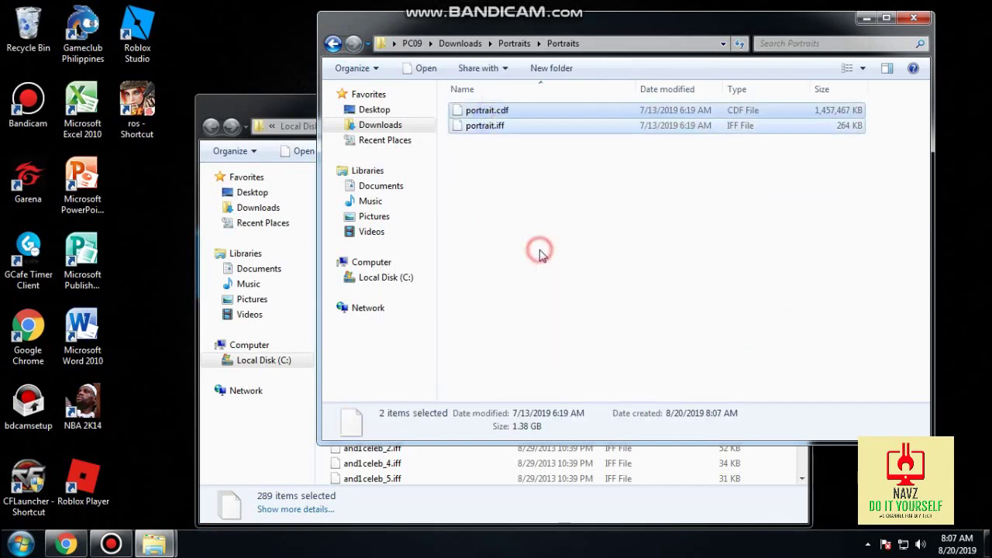
Step: Paste the two portrait files into the NBA 2K14 installation folder, copying and replacing both existing files
left_click(255, 102)
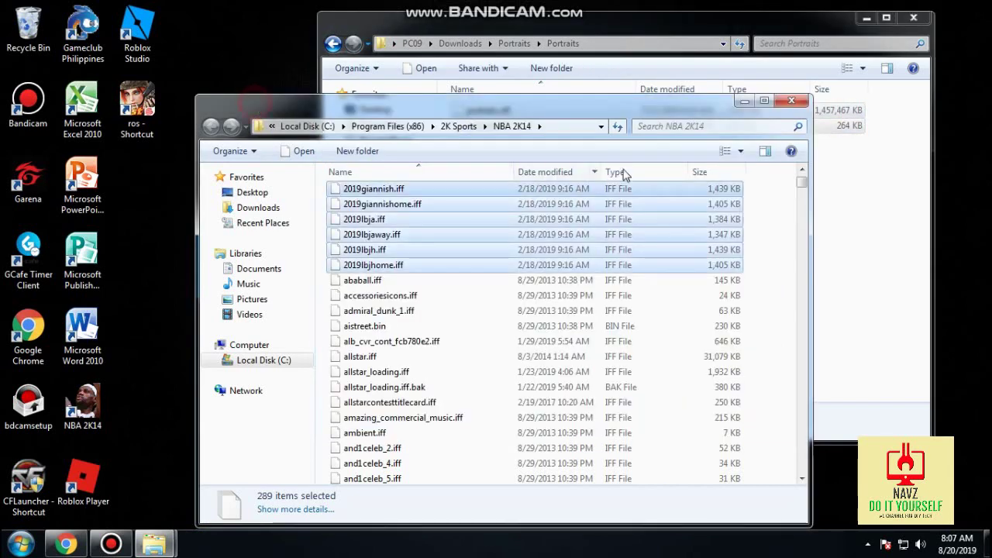
left_click(756, 330)
right_click(760, 314)
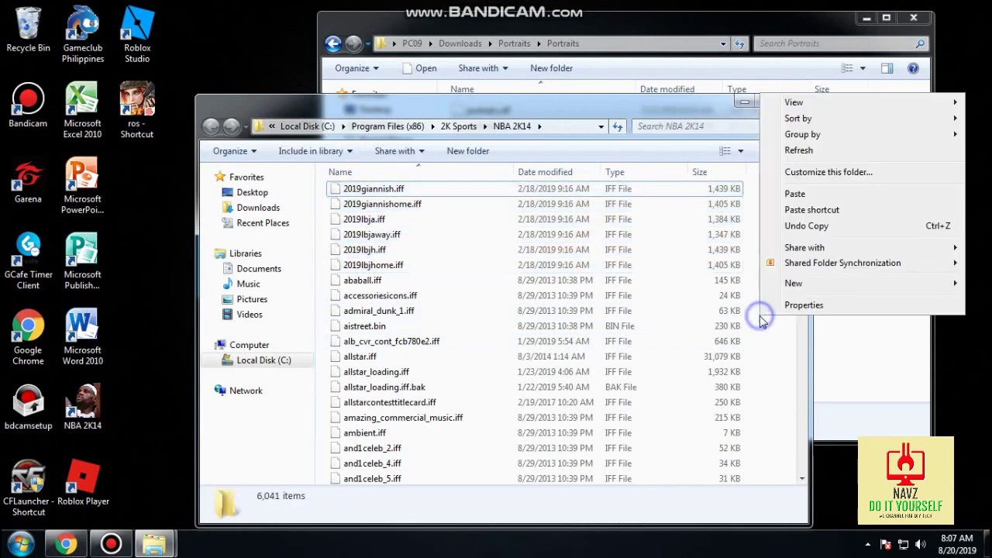
left_click(795, 194)
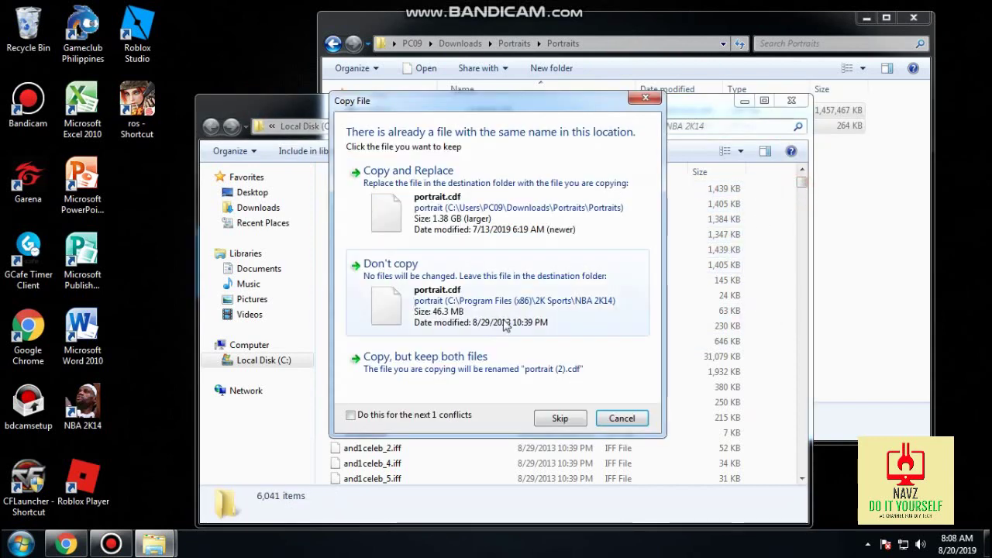
left_click(425, 190)
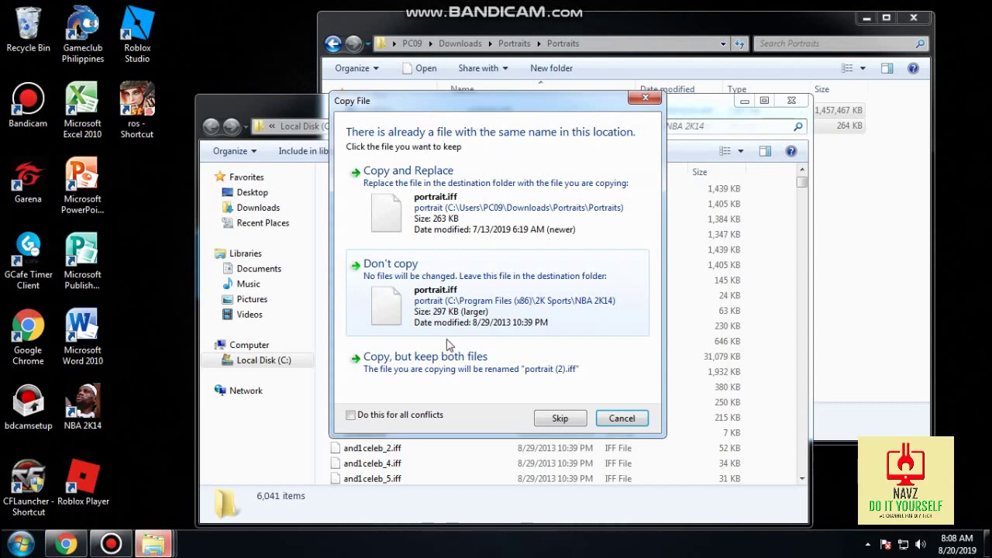
left_click(391, 415)
left_click(417, 192)
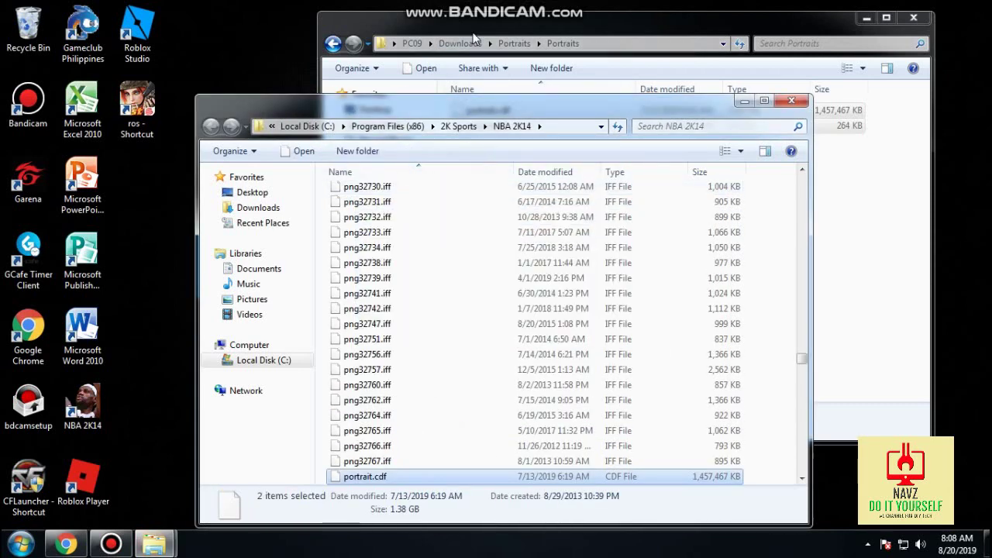
Step: Return to Downloads and extract the Shoes archive into its own Shoes folder
left_click(476, 36)
left_click(332, 44)
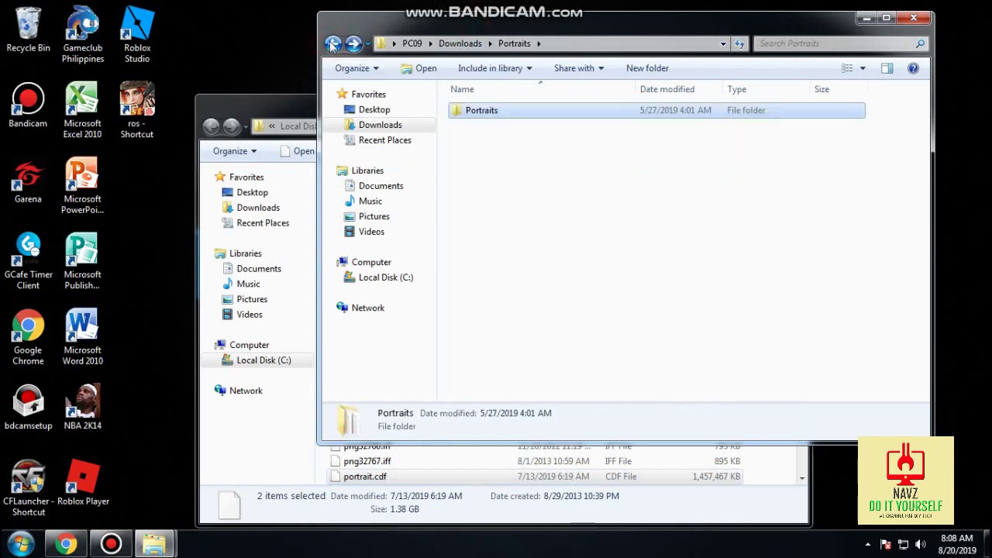
left_click(332, 44)
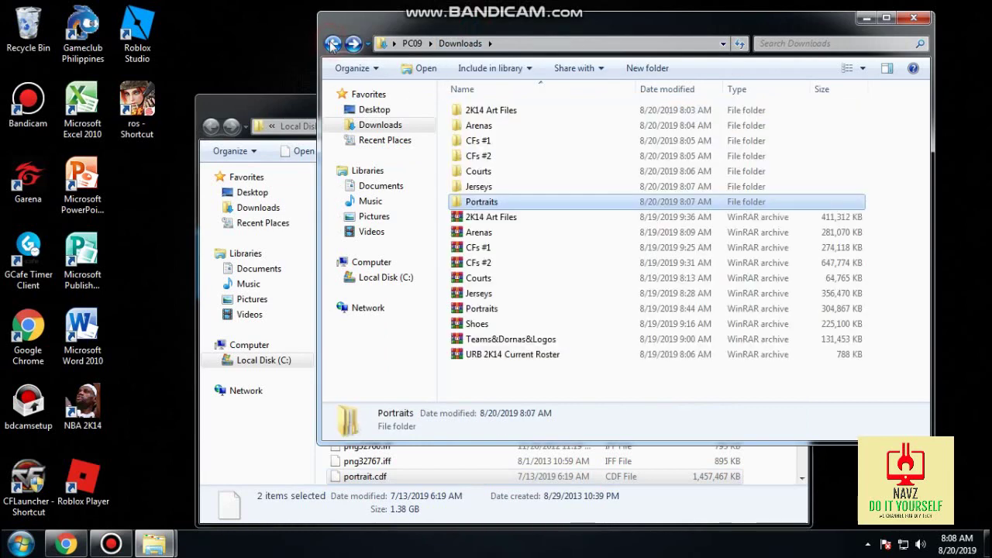
left_click(483, 327)
right_click(482, 325)
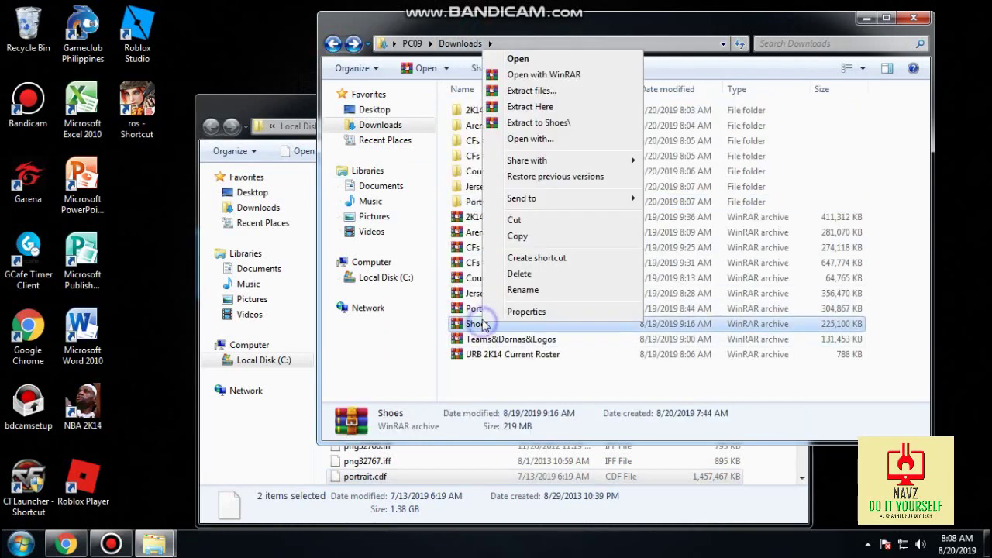
left_click(535, 123)
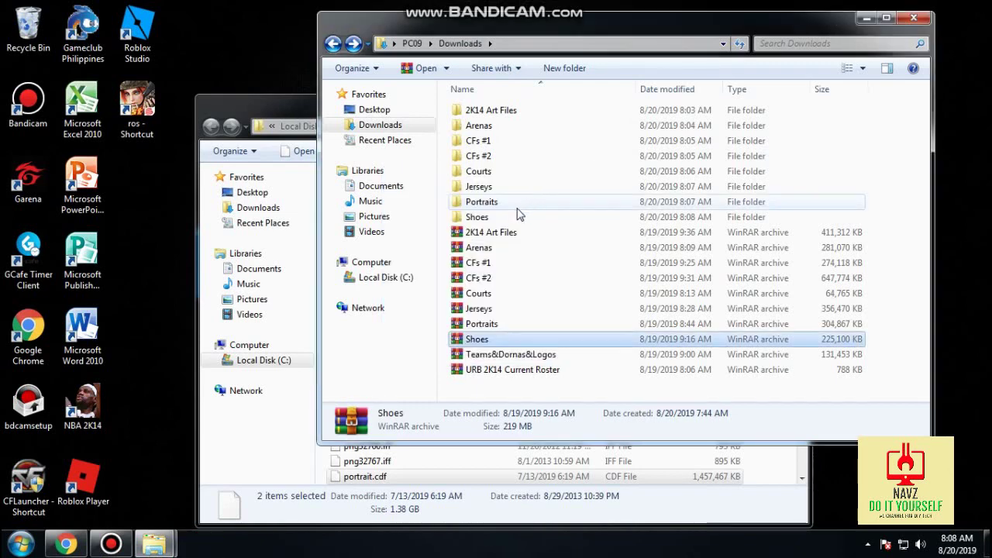
Step: Open the inner Shoes folder of the extracted archive and copy all of its files to the clipboard
double_click(488, 216)
double_click(473, 110)
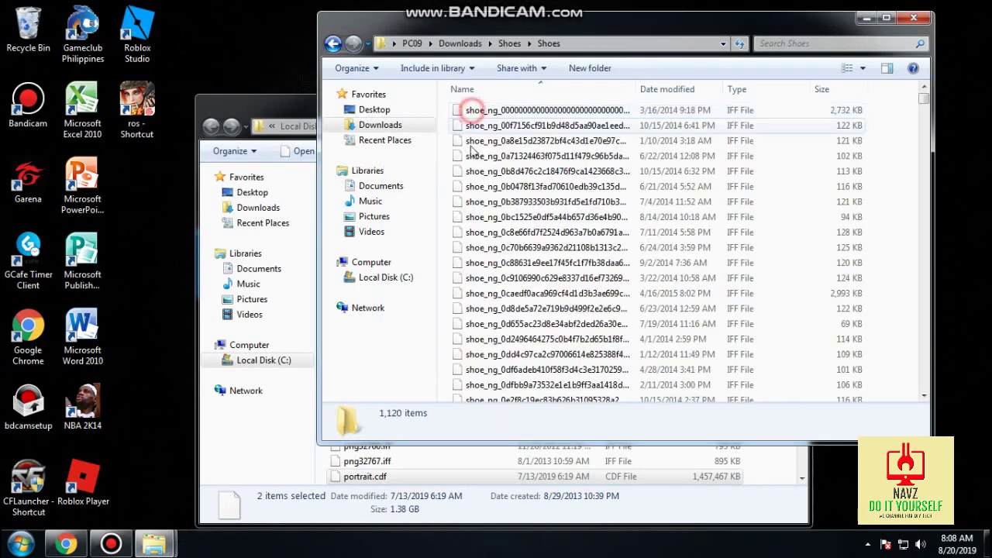
key("ctrl+a")
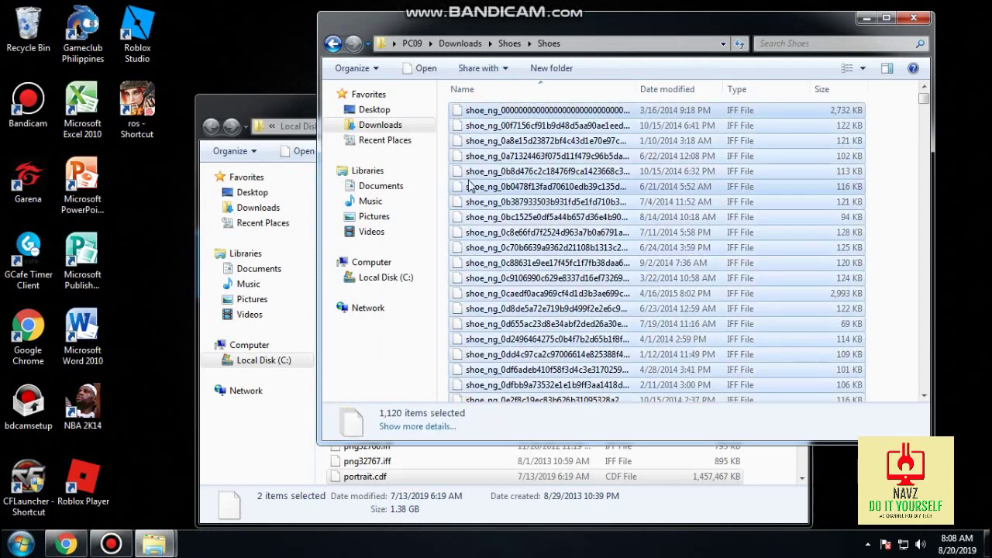
right_click(468, 185)
left_click(503, 313)
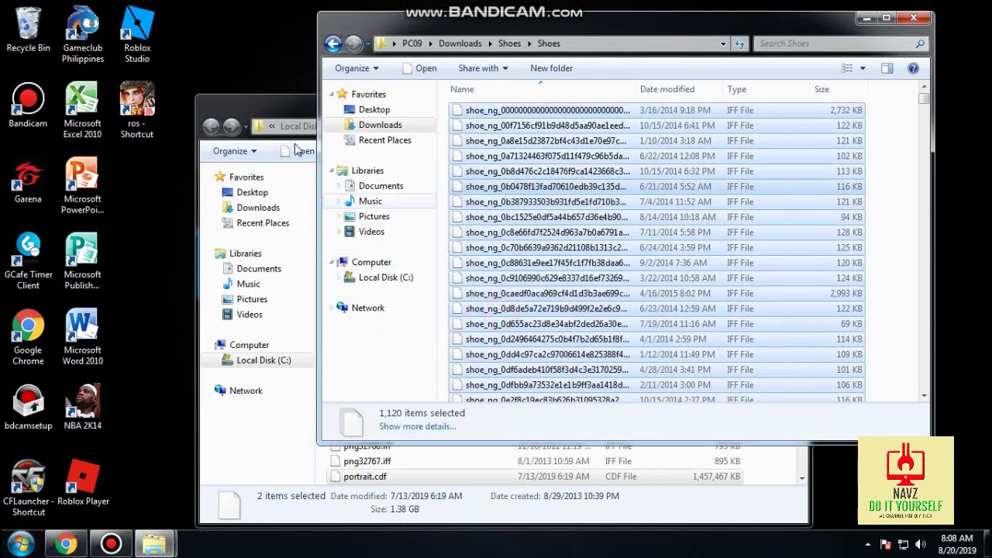
Step: Paste the copied shoe files into the NBA 2K14 installation folder, copying and replacing every conflicting file
left_click(298, 150)
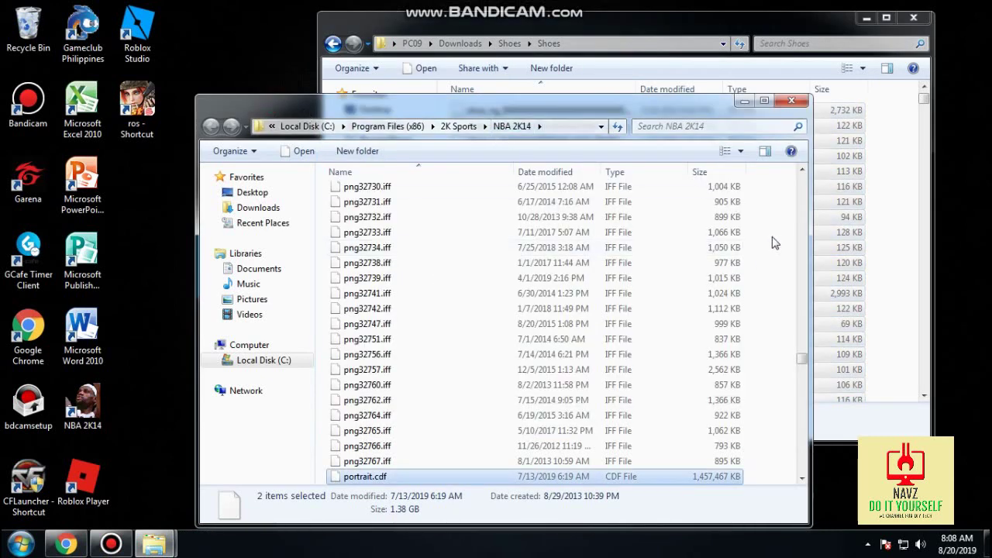
left_click(772, 242)
right_click(769, 236)
left_click(794, 334)
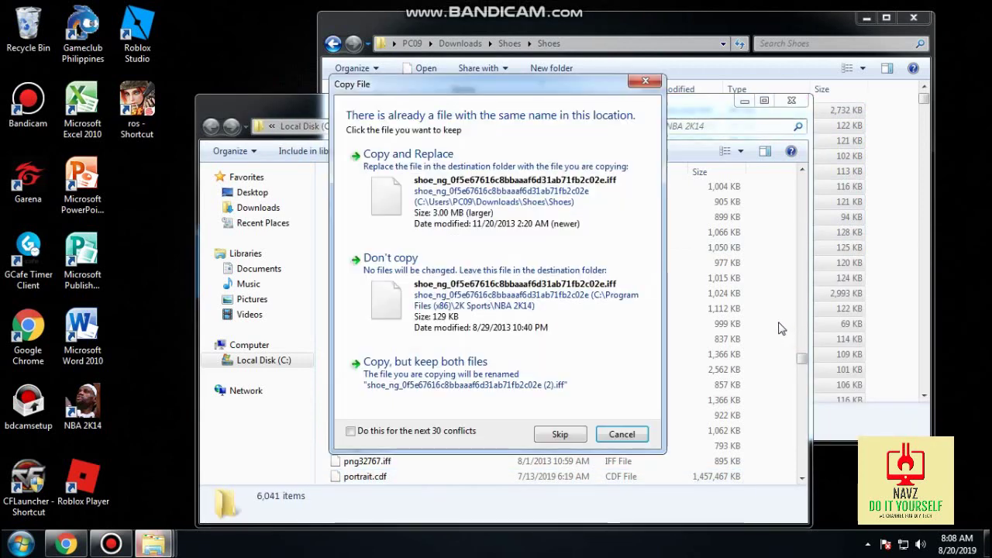
left_click(406, 433)
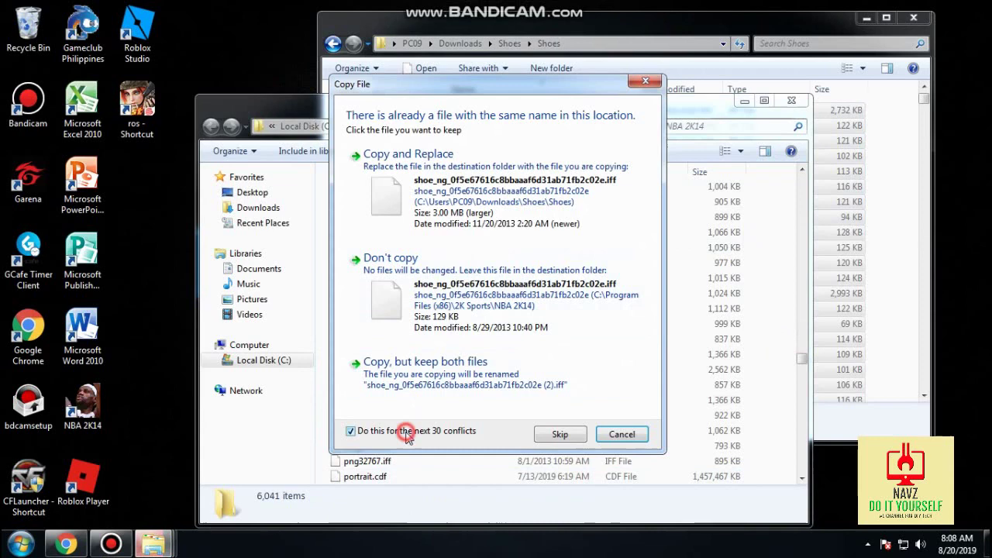
left_click(425, 194)
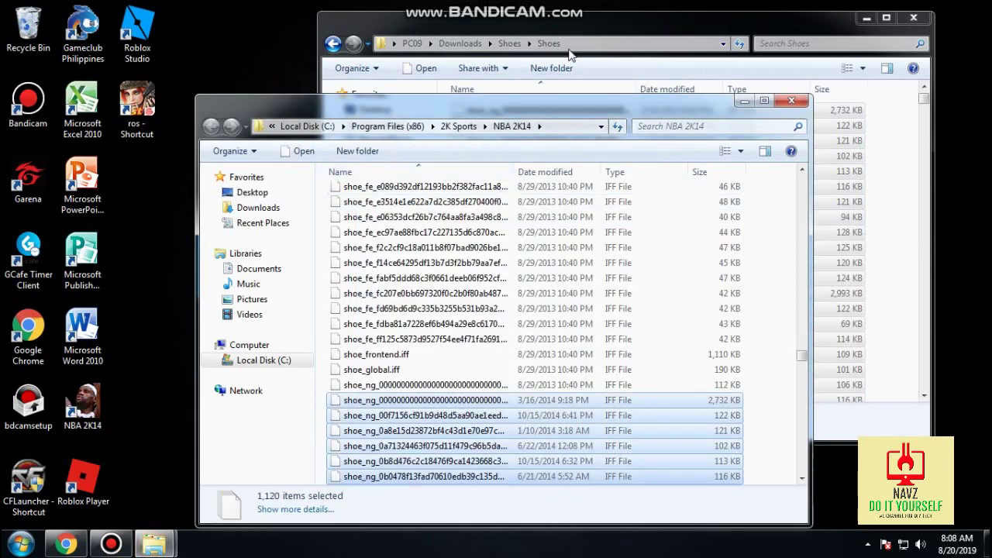
Step: Return to Downloads and extract the Teams&Dornas&Logos archive into its own Teams&Dornas&Logos folder
left_click(576, 26)
left_click(333, 43)
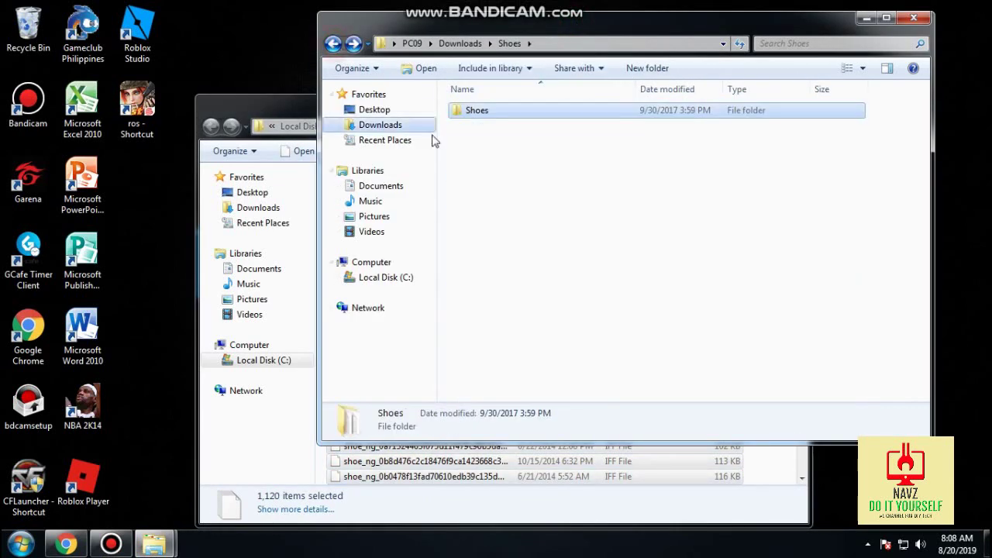
left_click(334, 44)
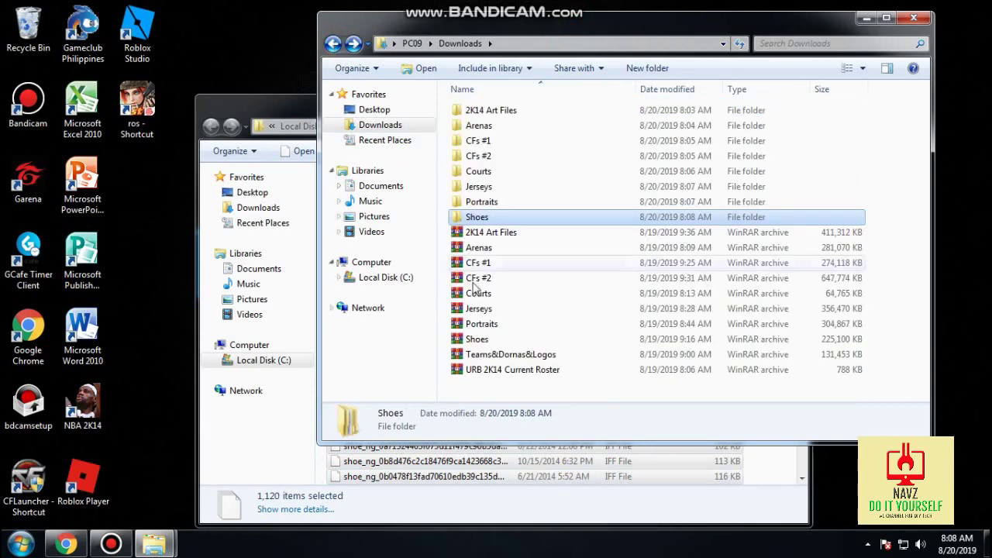
right_click(516, 355)
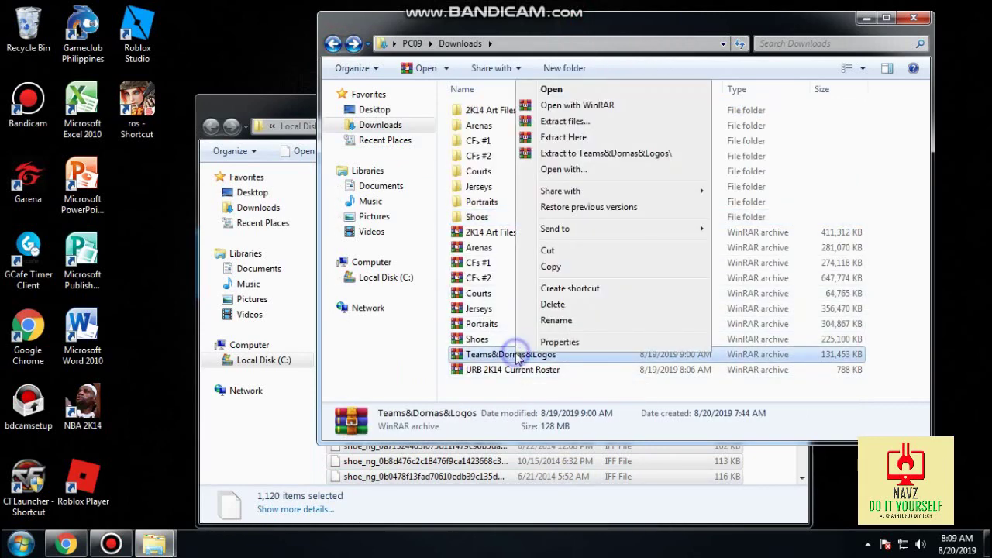
left_click(577, 154)
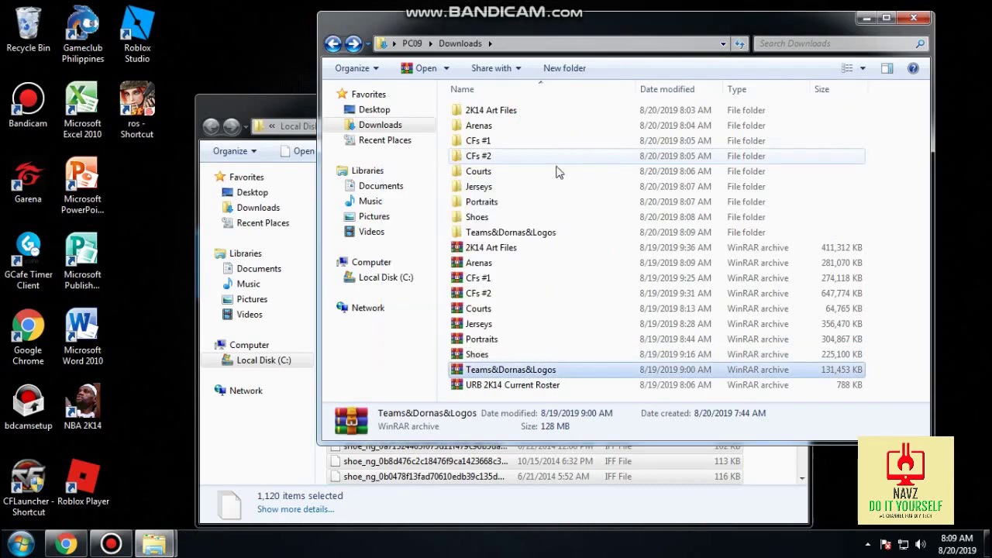
Step: Open the inner Teams&Dornas&Logos folder of the extracted archive and copy all of its files to the clipboard
double_click(511, 231)
double_click(496, 110)
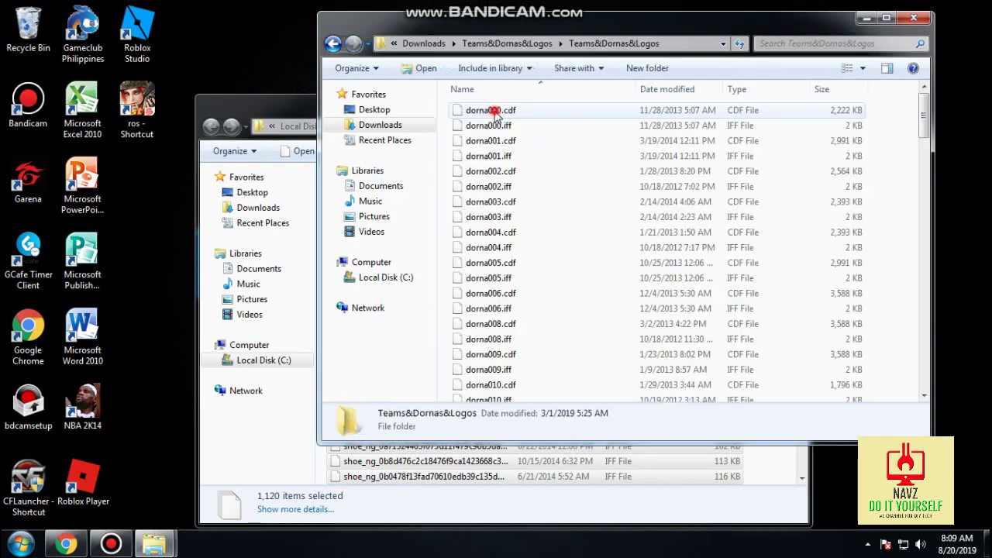
key("ctrl+a")
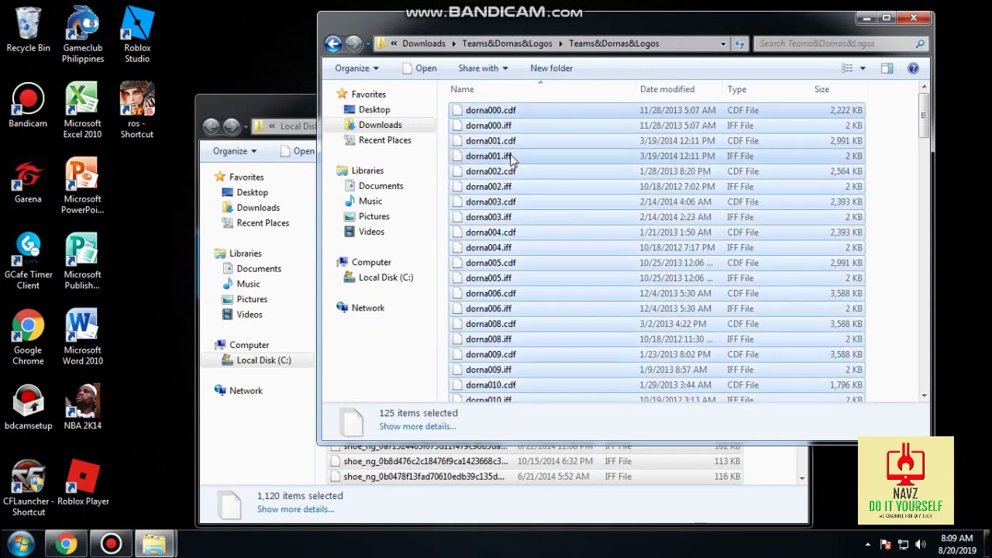
right_click(511, 158)
left_click(546, 288)
Step: Paste the Teams&Dornas&Logos files into the NBA 2K14 installation folder, replacing all conflicting files, and close that folder
left_click(273, 107)
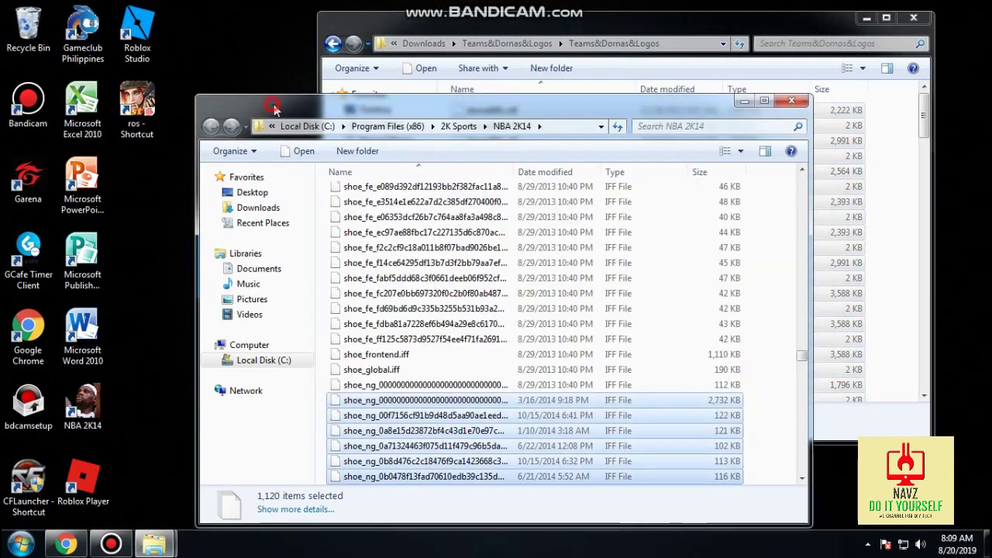
right_click(765, 221)
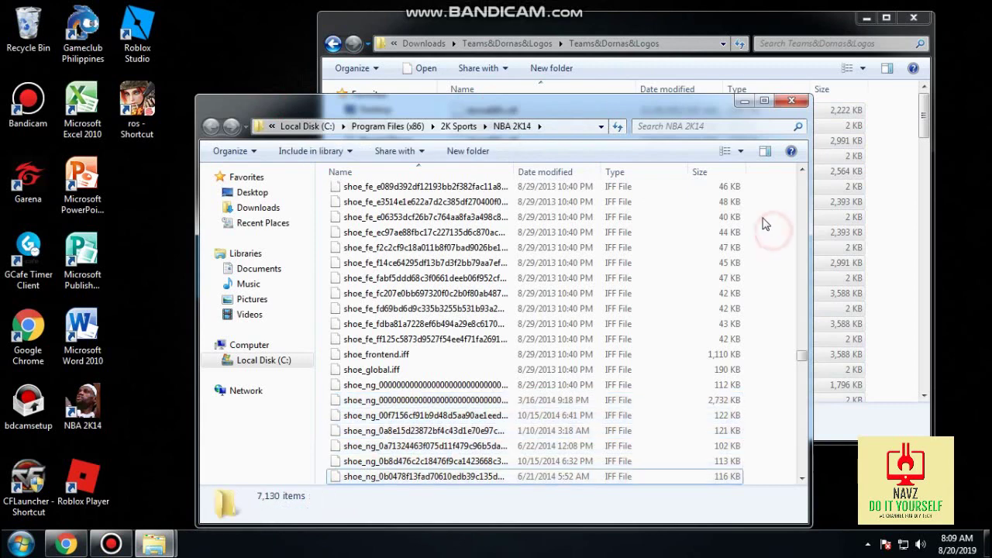
left_click(799, 317)
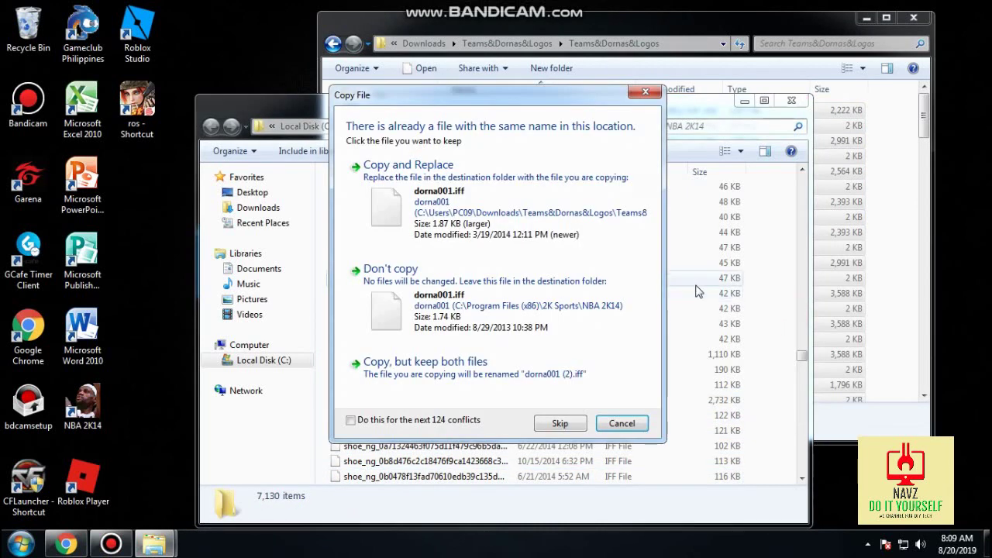
left_click(411, 419)
left_click(402, 203)
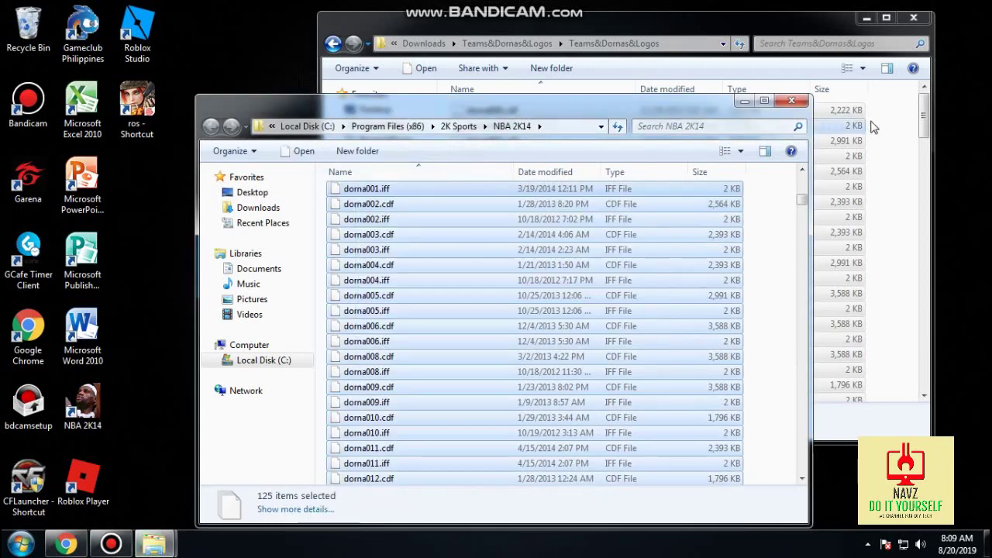
left_click(791, 105)
Step: Return to Downloads and extract the URB 2K14 Current Roster archive into its own folder
left_click(334, 44)
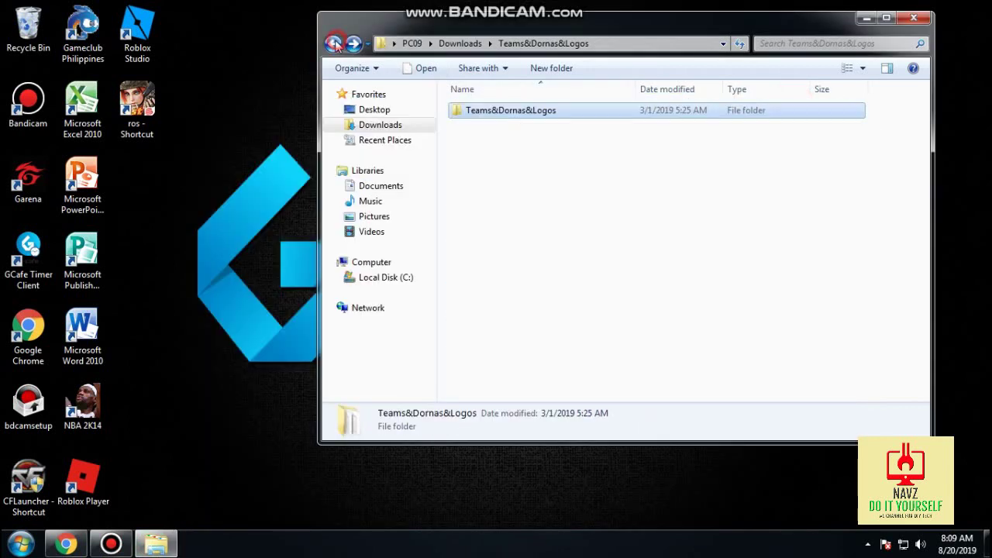
left_click(335, 43)
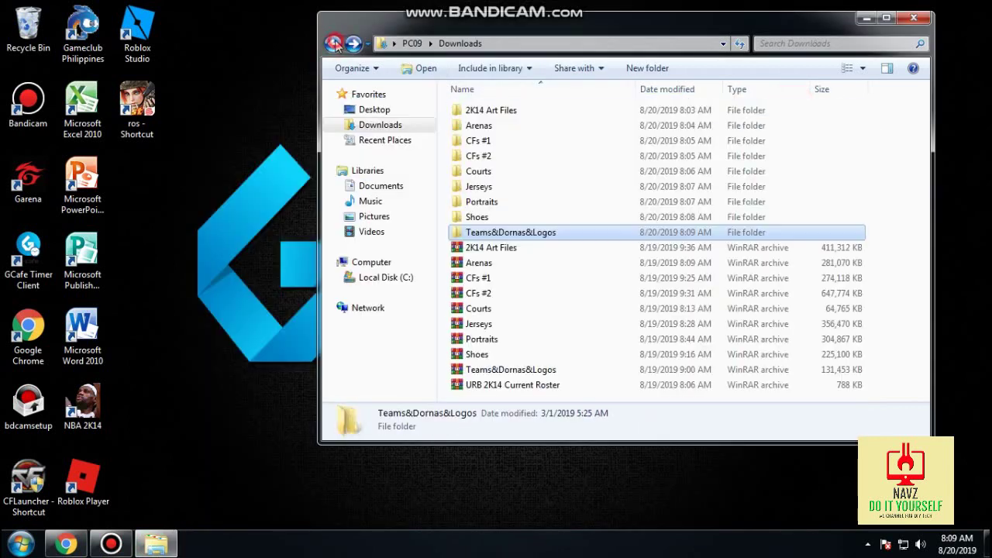
left_click(521, 388)
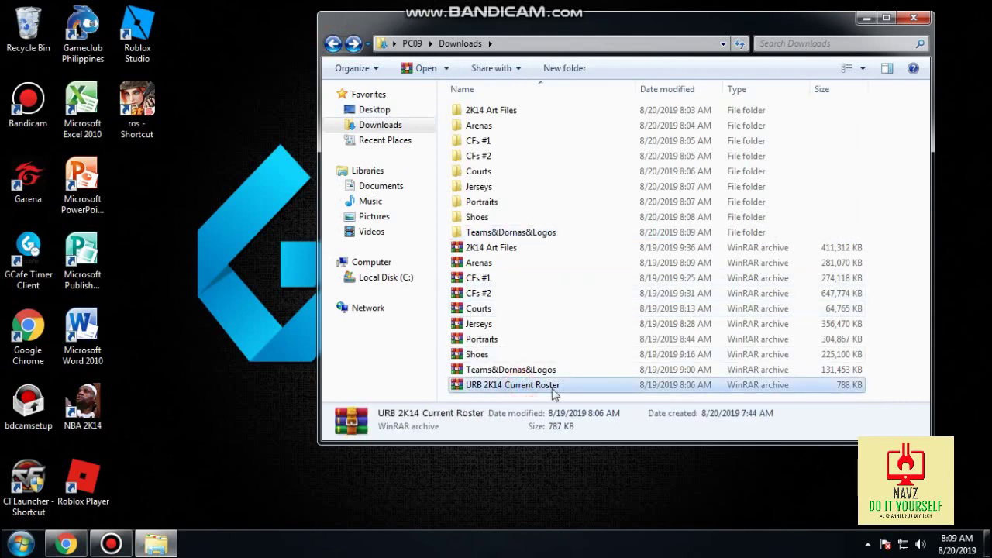
right_click(545, 390)
left_click(594, 186)
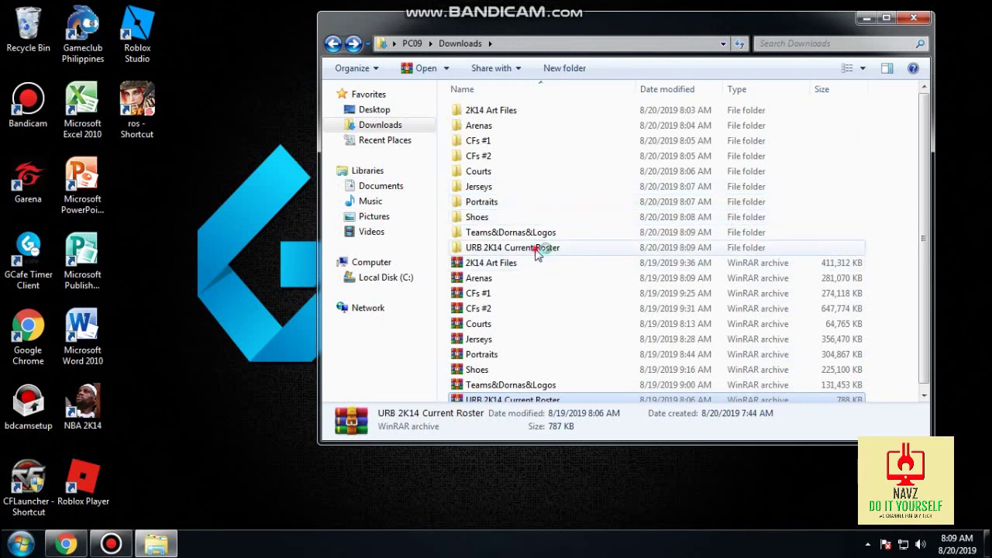
Step: Open the inner URB 2K14 Current Roster folder of the extracted archive
double_click(496, 247)
double_click(500, 113)
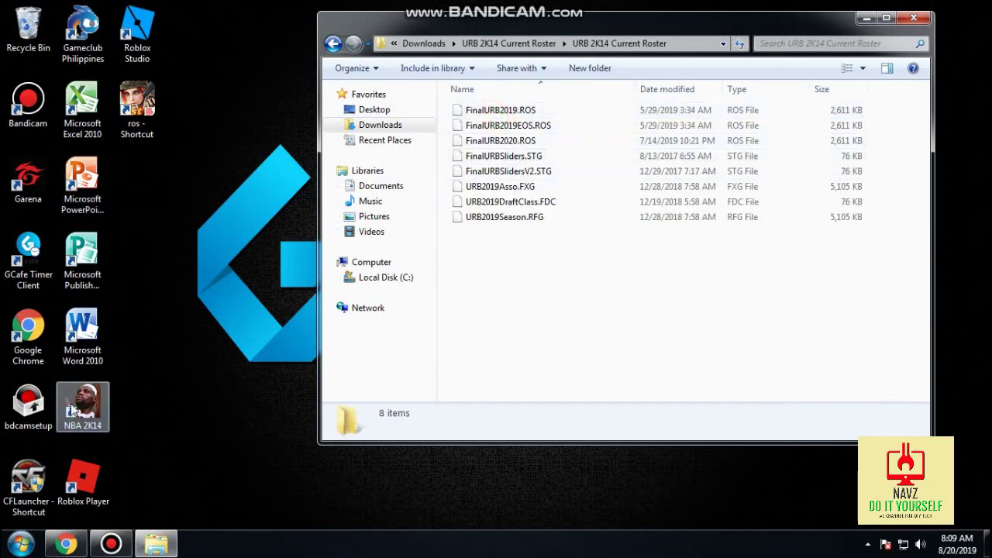
right_click(71, 411)
left_click(551, 314)
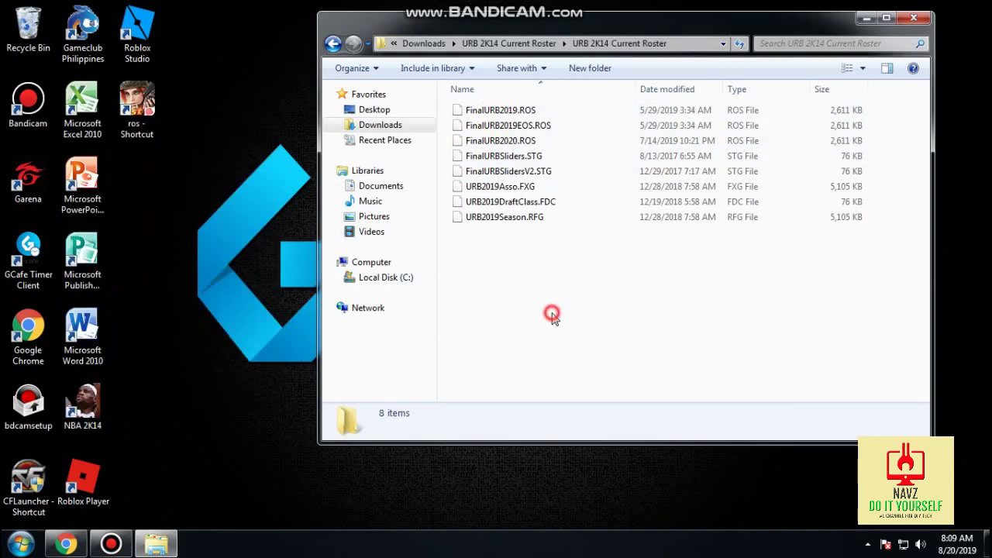
Step: Search Windows for %appdata% and open the Roaming folder
left_click(17, 542)
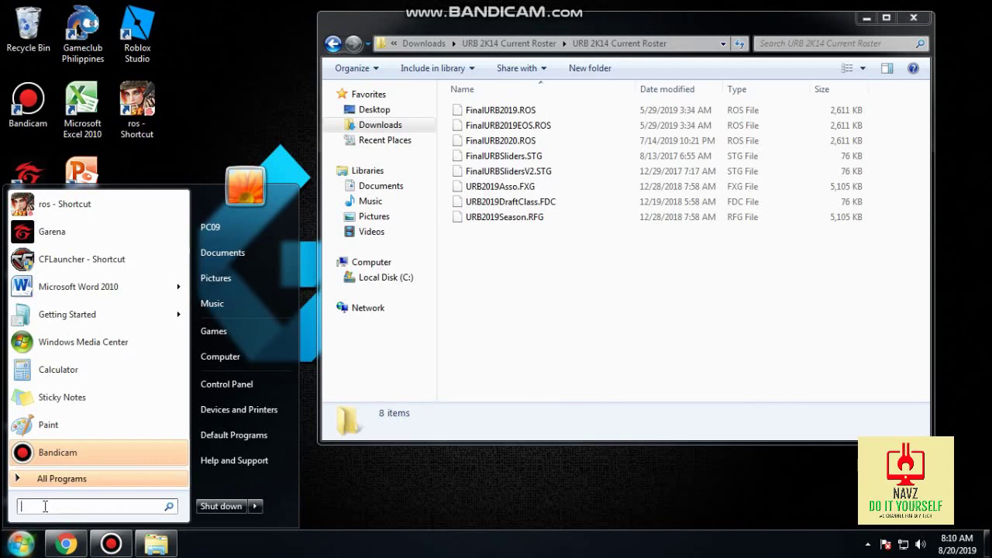
type("%")
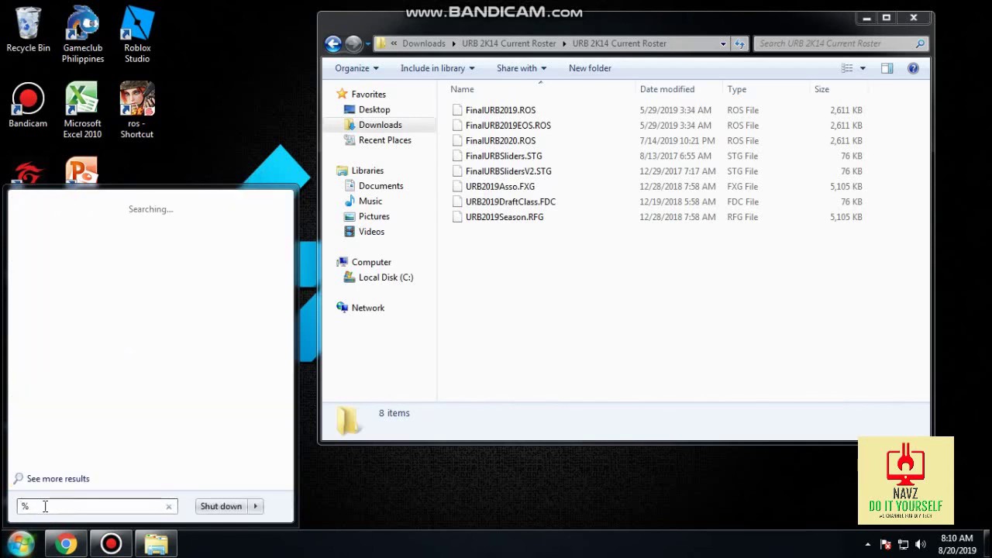
type("app")
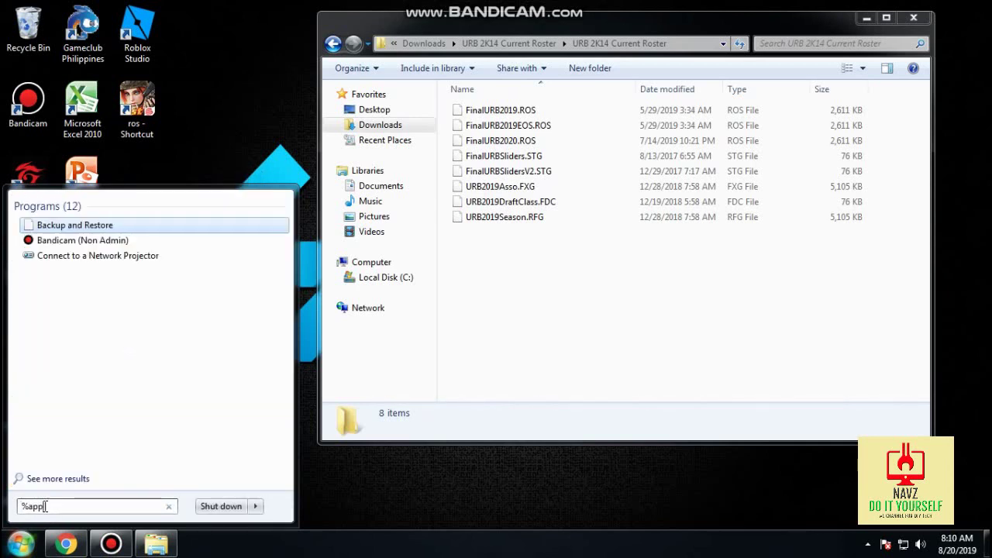
type("data")
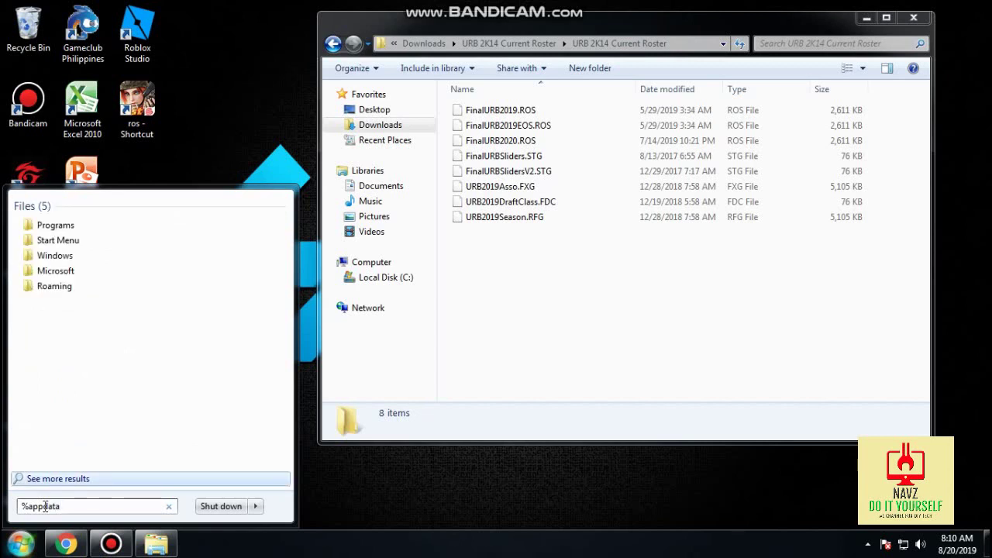
type("%")
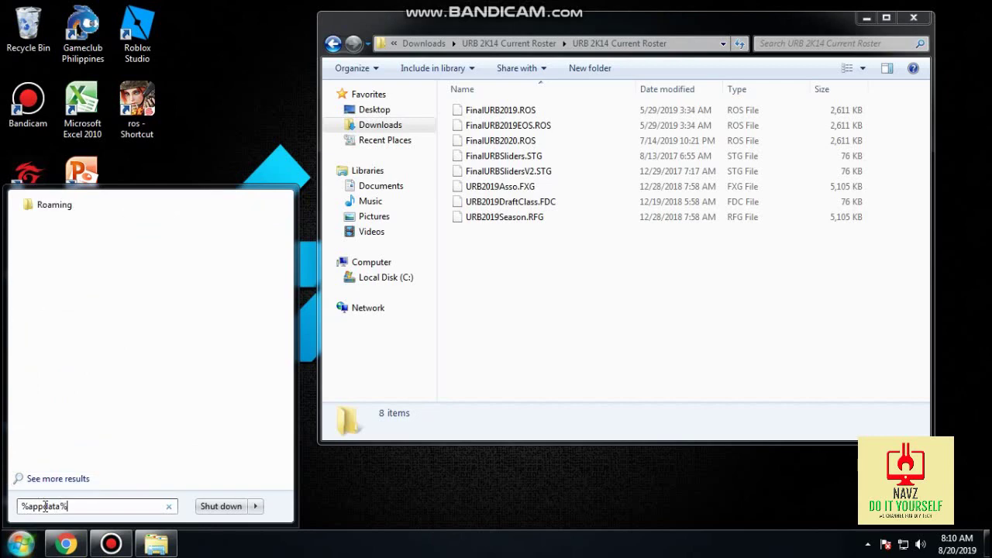
left_click(53, 205)
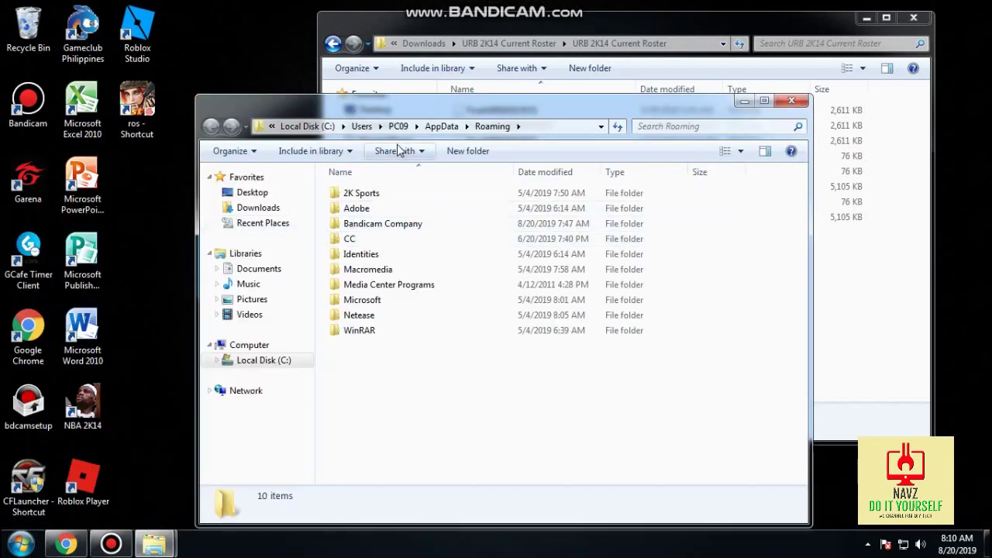
Step: Open the Saves folder inside 2K Sports > NBA 2K14 in the Roaming folder
double_click(365, 199)
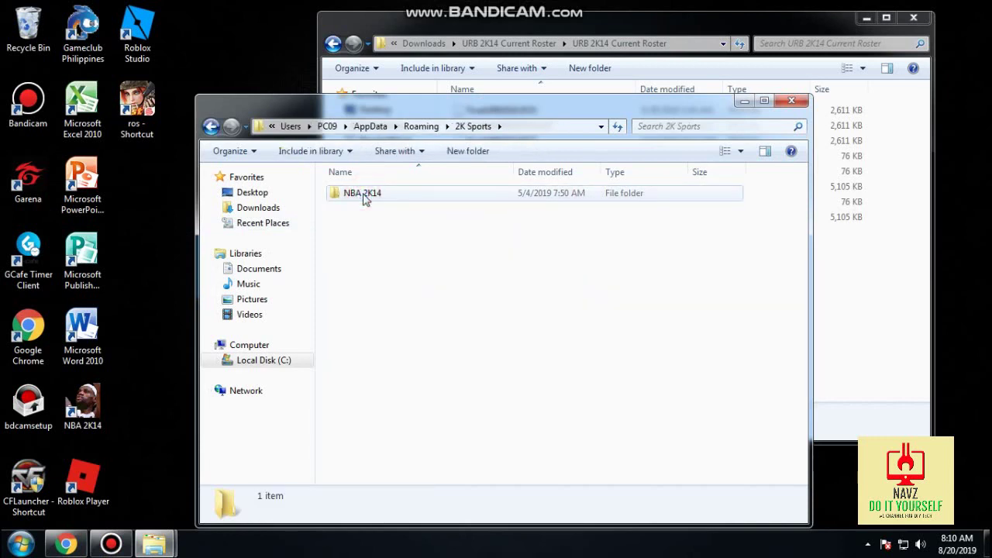
double_click(365, 199)
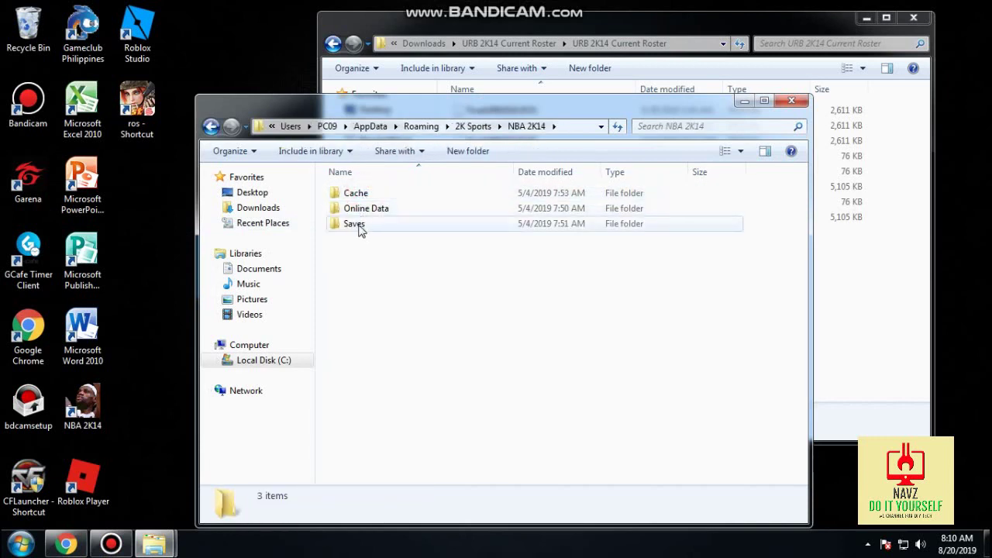
double_click(355, 225)
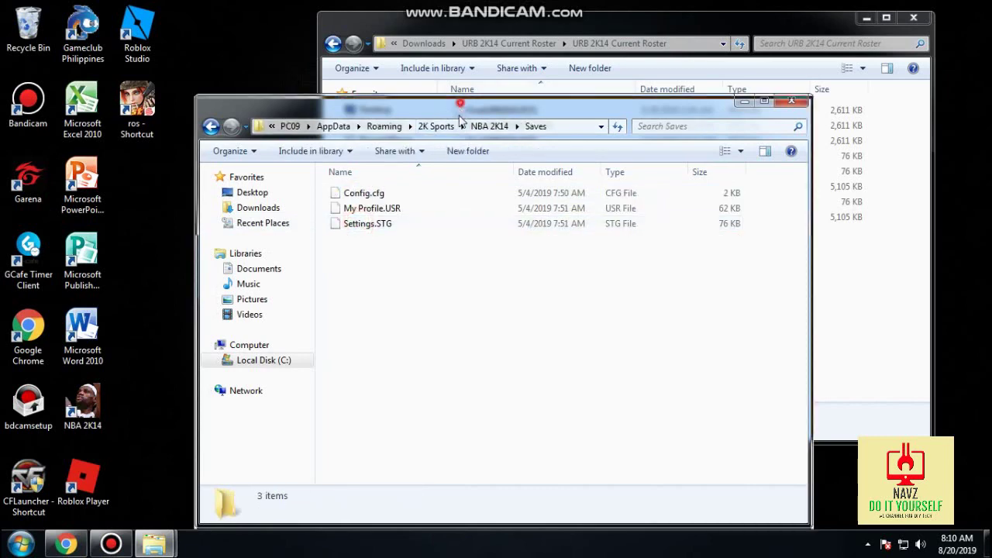
Step: Place the Saves window below the roster files and copy all eight URB 2K14 Current Roster files into the Saves folder
left_click_drag(402, 271, 402, 295)
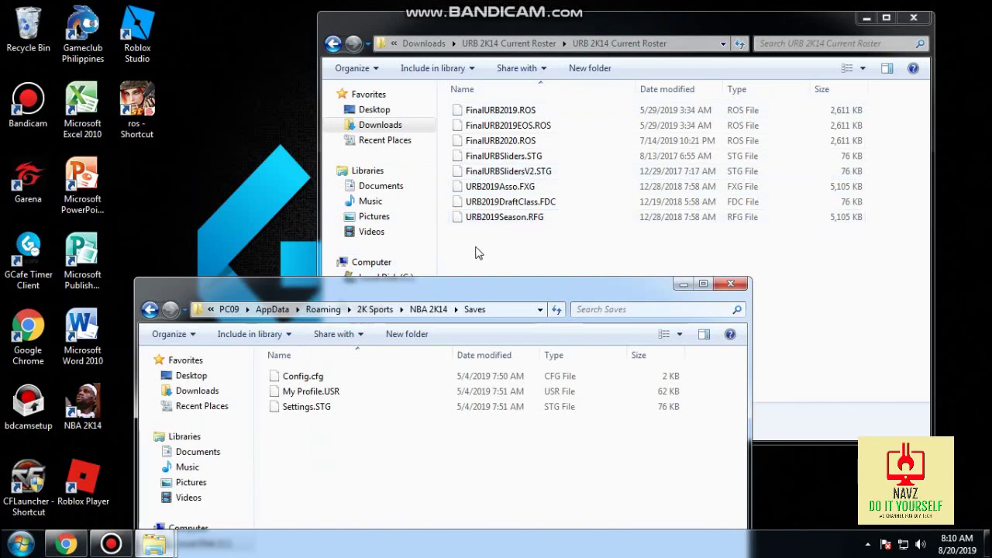
left_click_drag(475, 247, 543, 109)
right_click(528, 125)
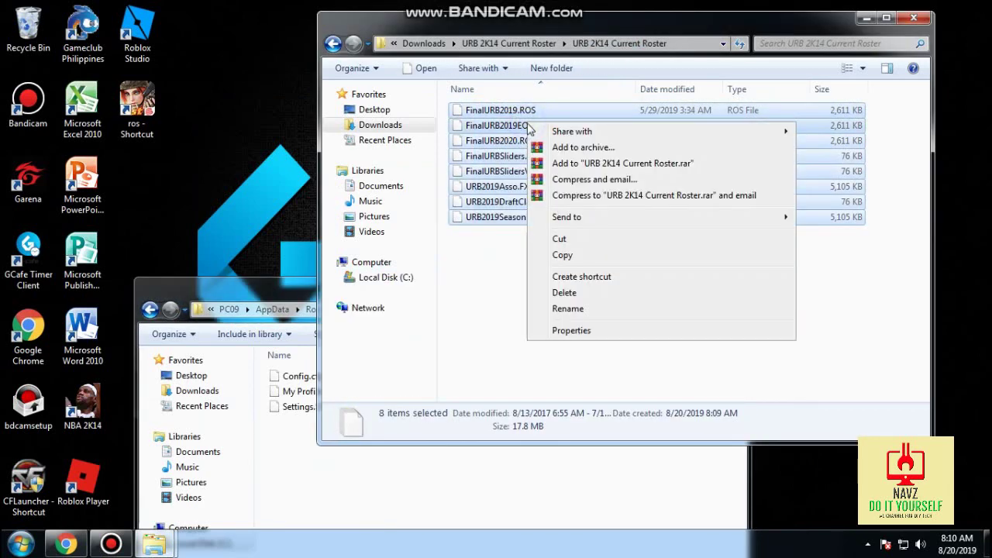
left_click(565, 256)
left_click(268, 488)
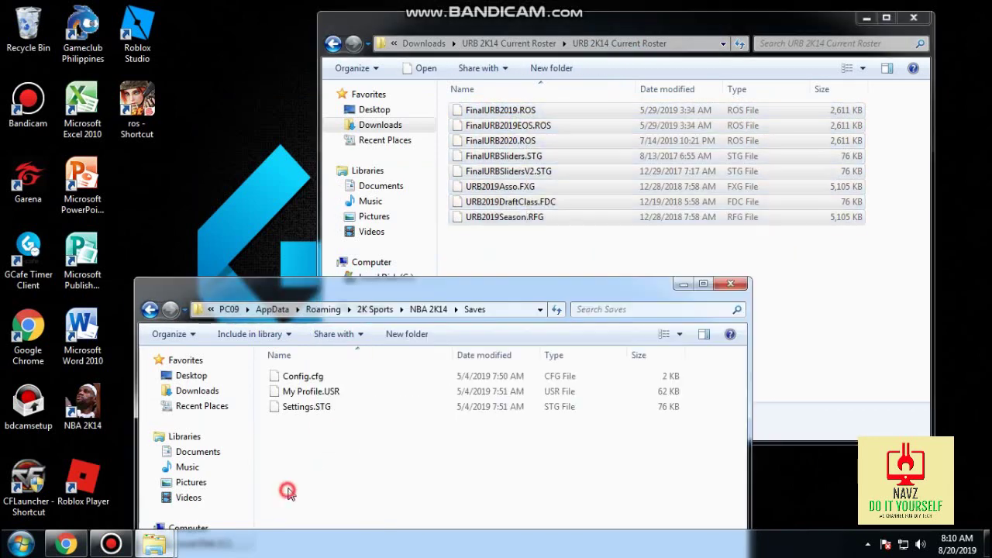
right_click(307, 469)
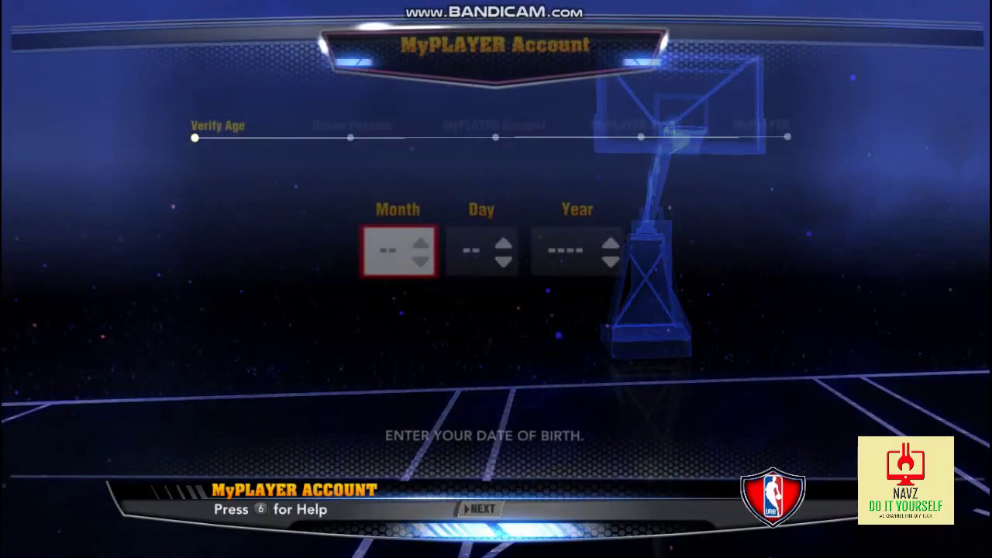
Step: Fill in the date of birth for the MyPLAYER age check and continue past the title screen to the home screen
key("Up")
key("Right")
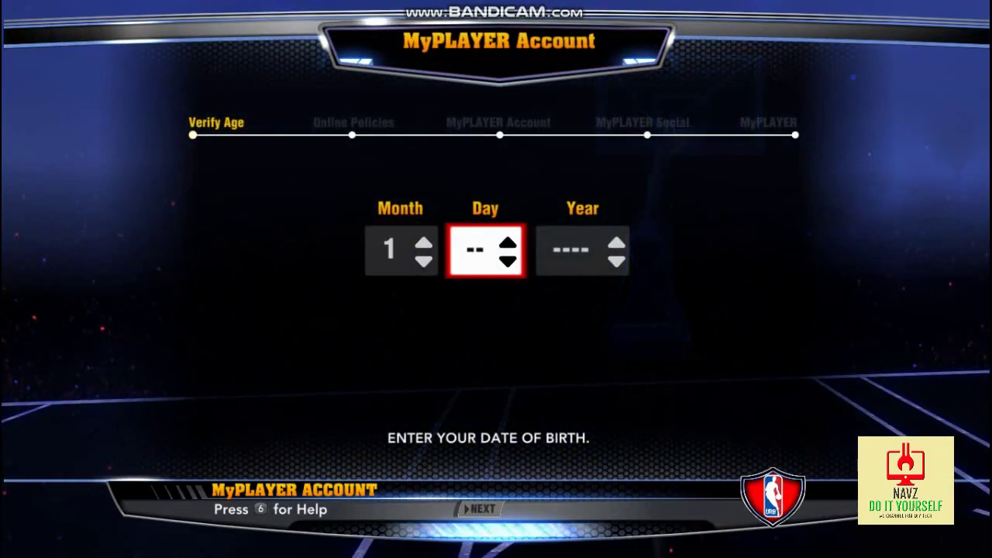
key("Up")
key("Right")
key("Up")
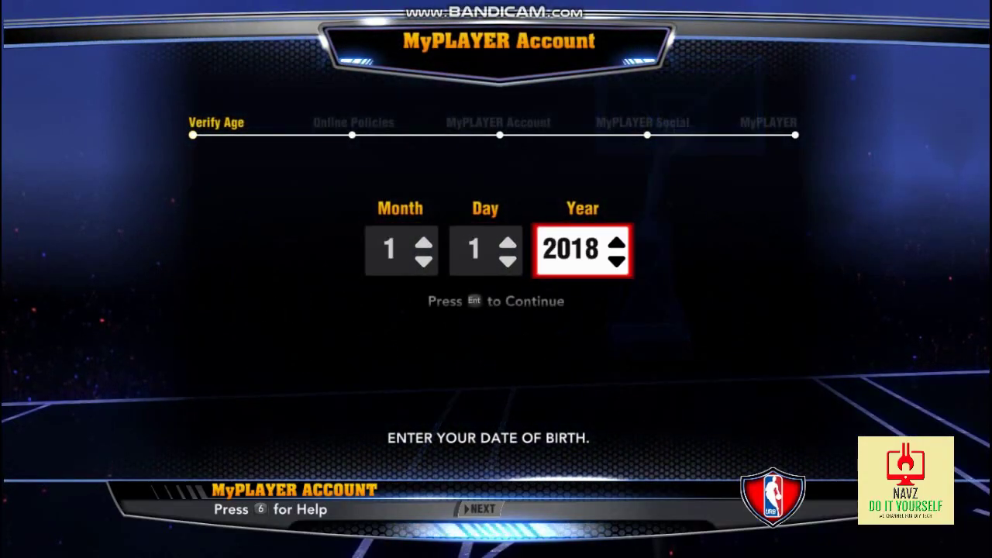
key("Return")
key("Return")
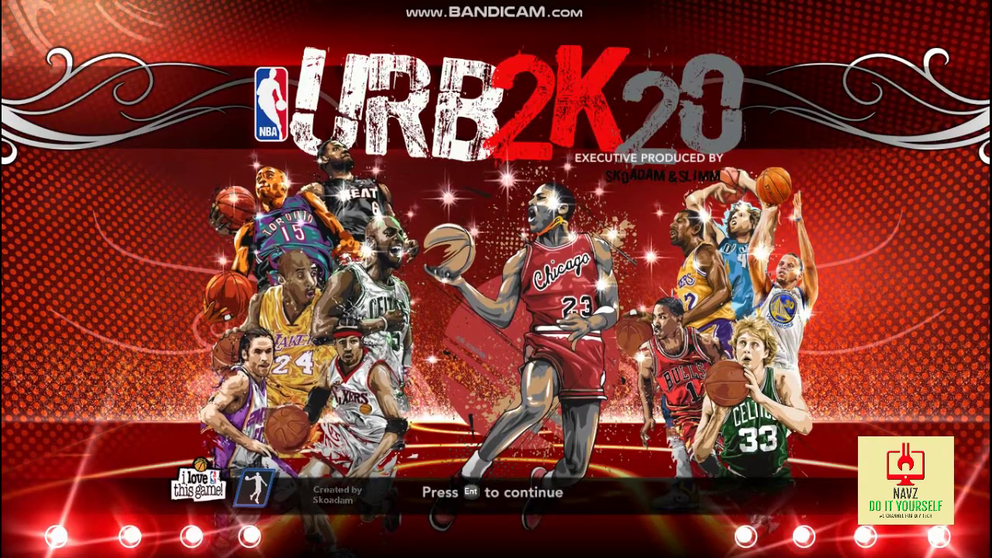
key("Return")
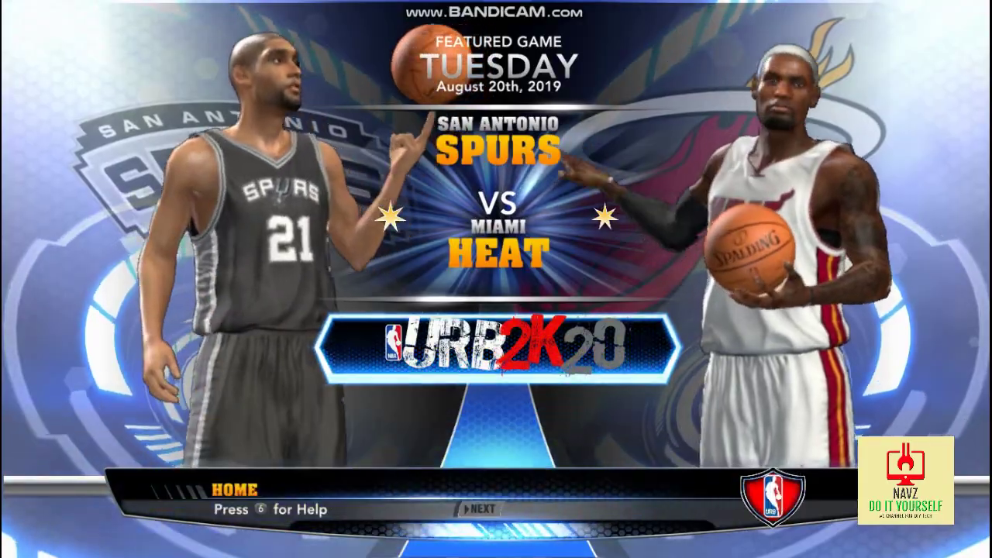
Step: Open the Load / Save section of the game's options
key("Escape")
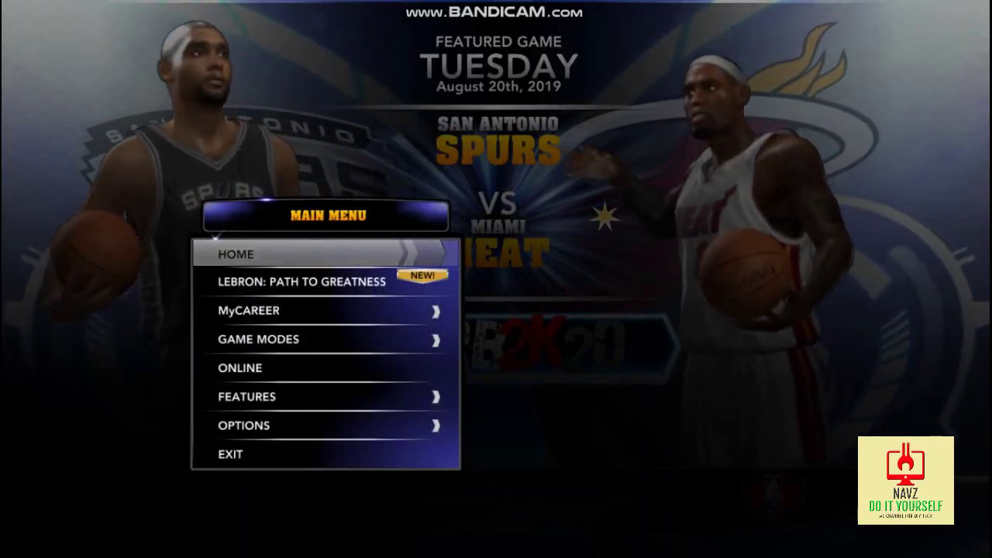
key("Up")
key("Up")
key("Return")
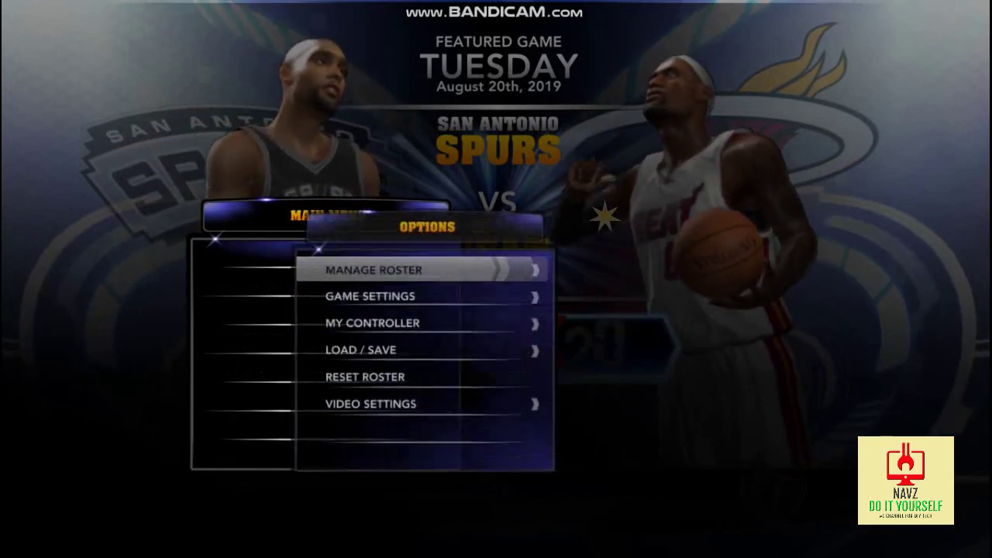
key("Down")
key("Down")
key("Down")
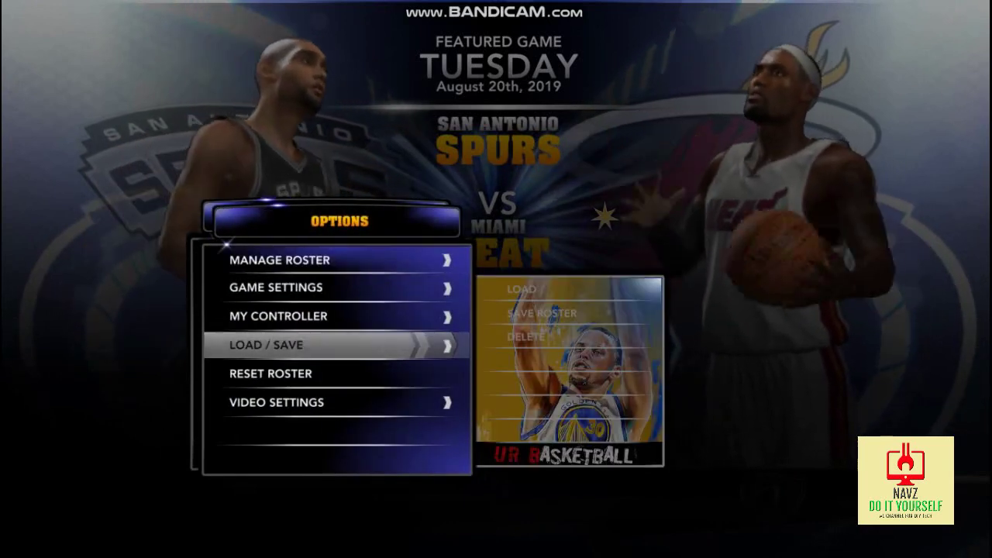
key("Return")
key("Down")
key("Up")
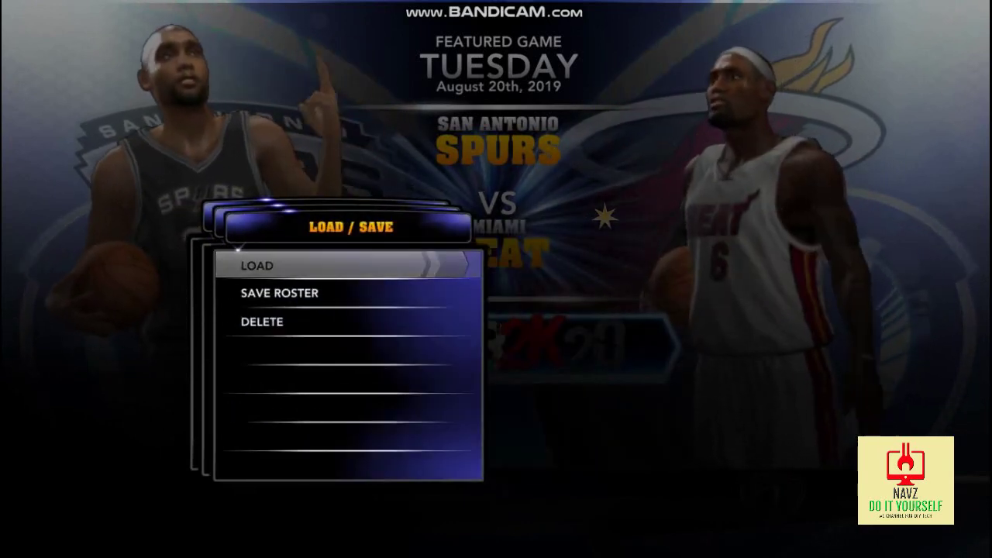
Step: Load the FinalURB2020 roster, accepting the loss of unsaved changes, and return to the home screen
key("Return")
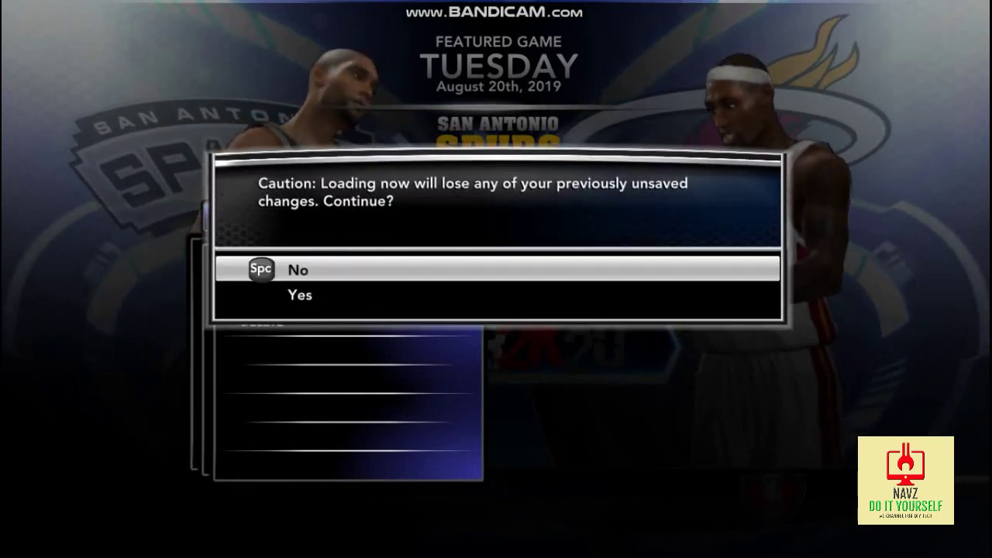
key("Down")
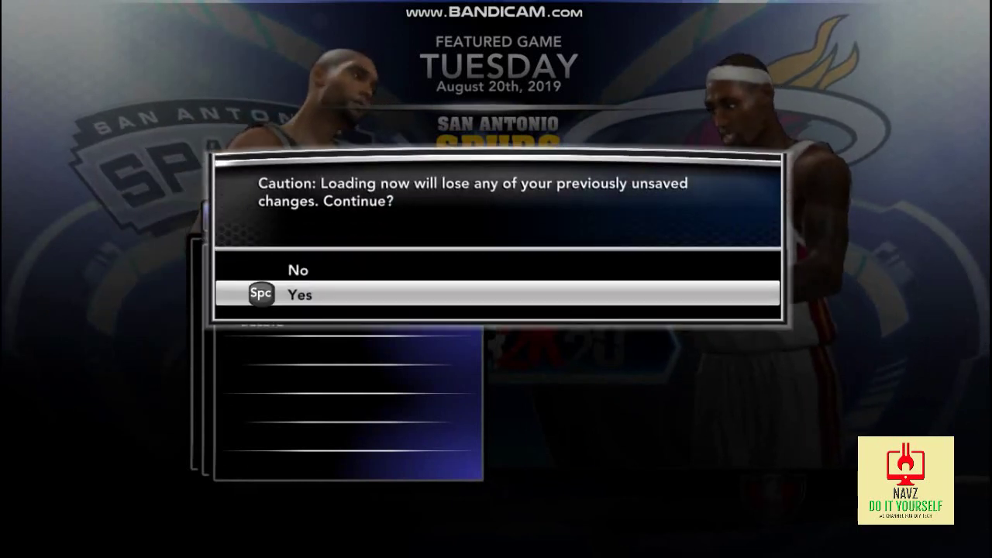
key("space")
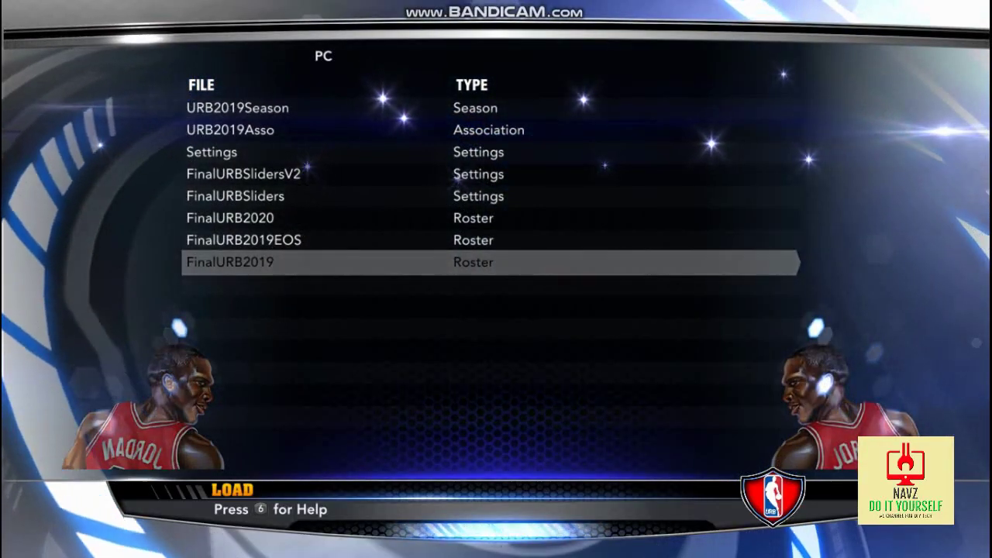
key("Up")
key("Up")
key("space")
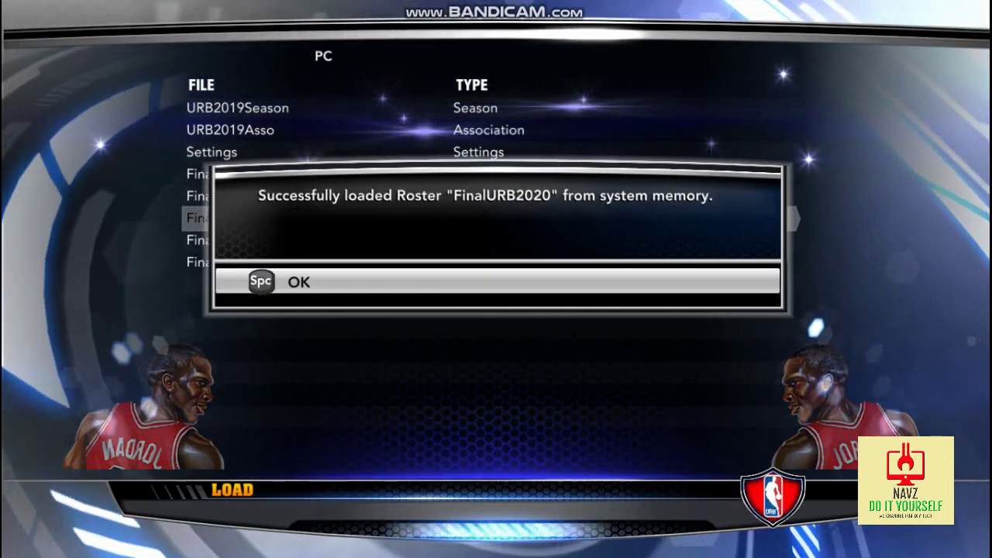
key("space")
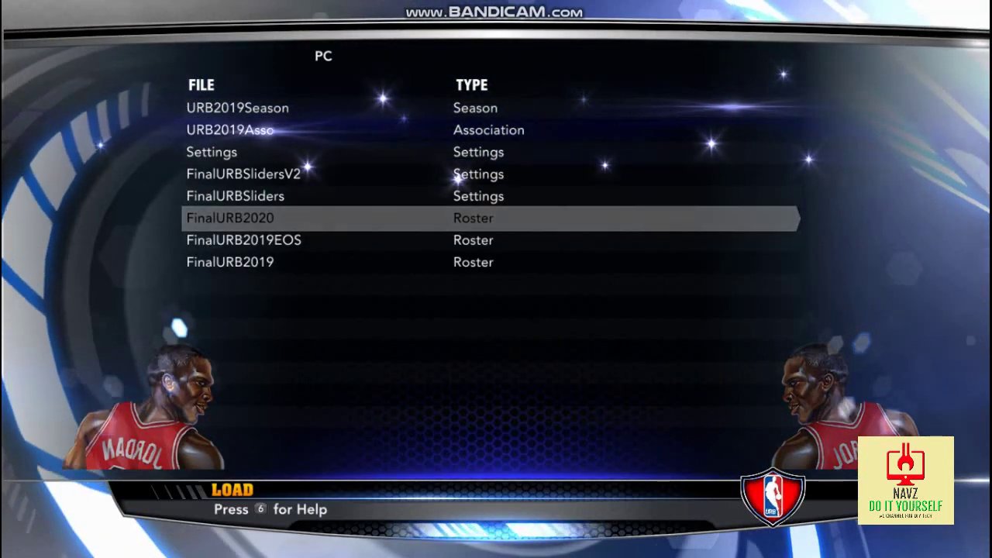
key("Escape")
key("space")
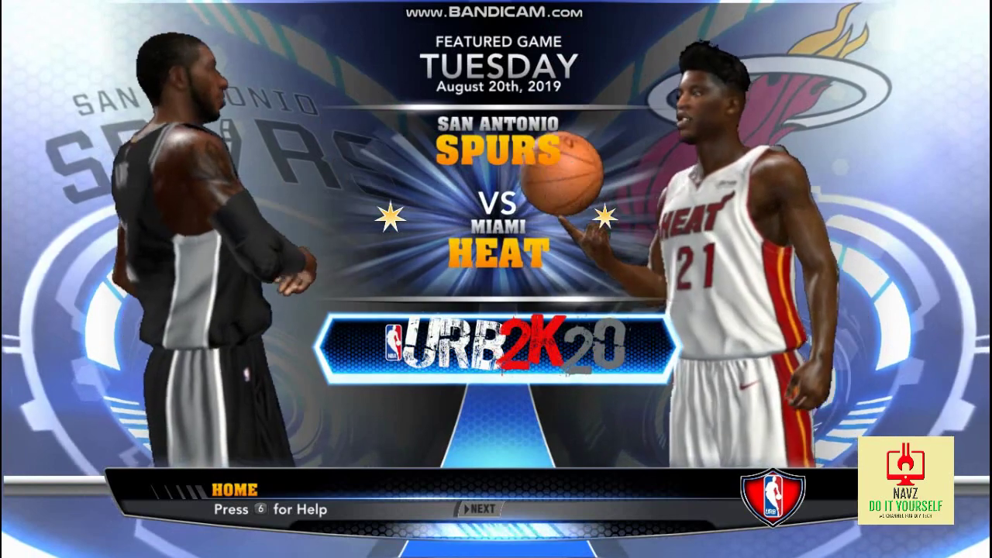
Step: Open a Quick Game and choose the Los Angeles Lakers as home team and the Houston Rockets as away team
key("space")
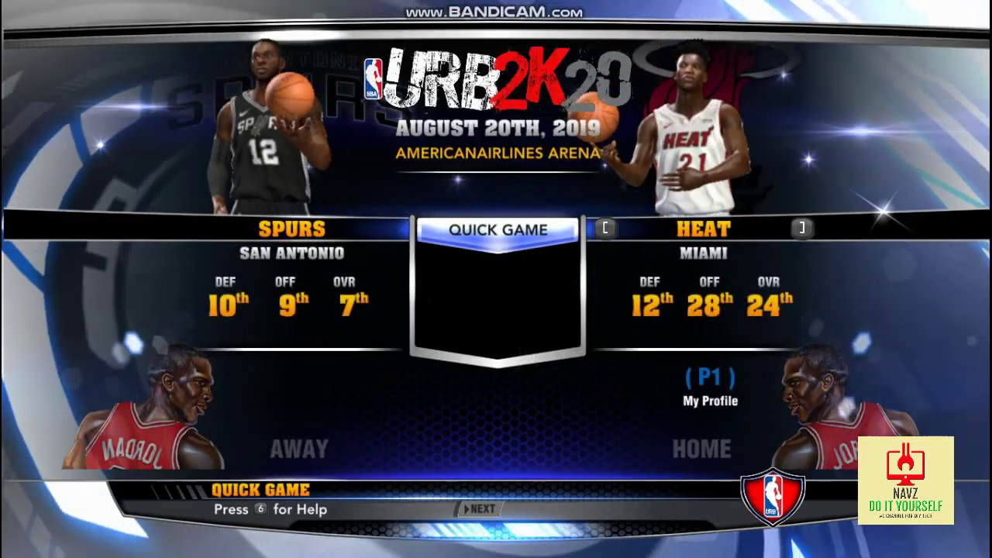
key("Right")
key("Right")
key("Right")
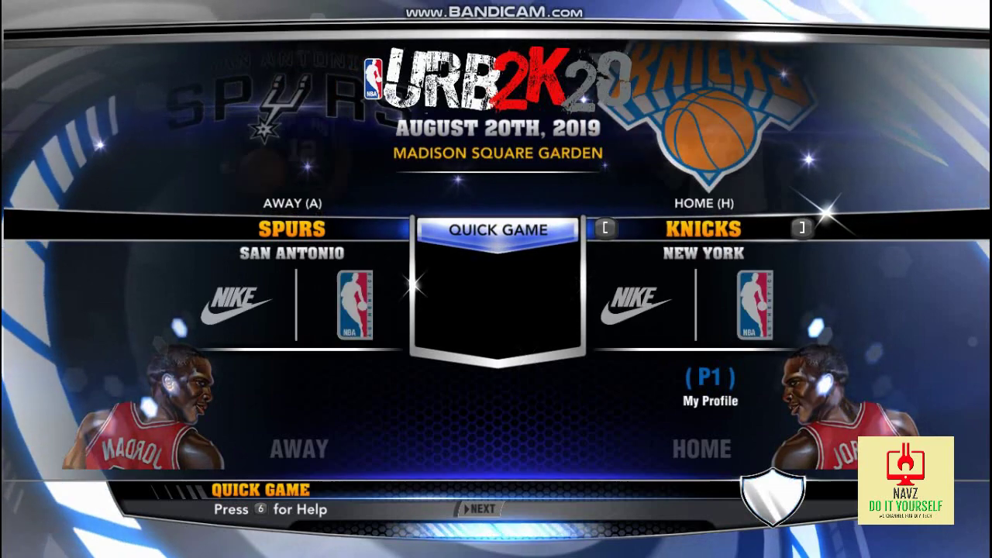
key("Right")
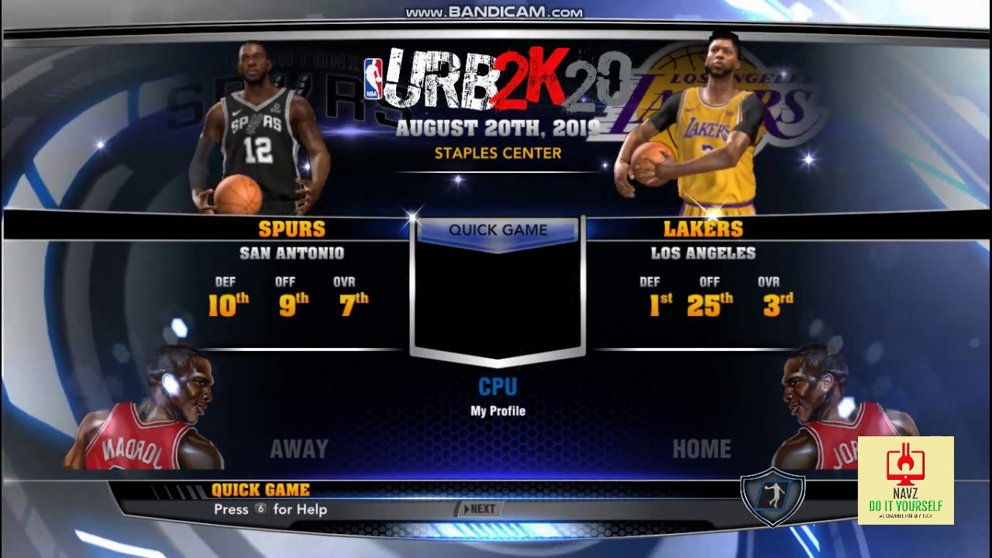
key("Left")
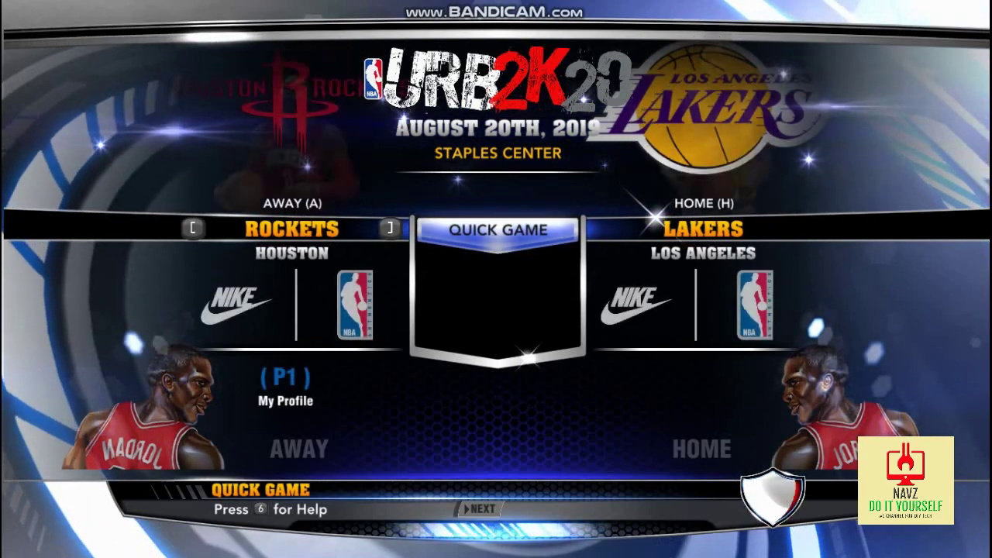